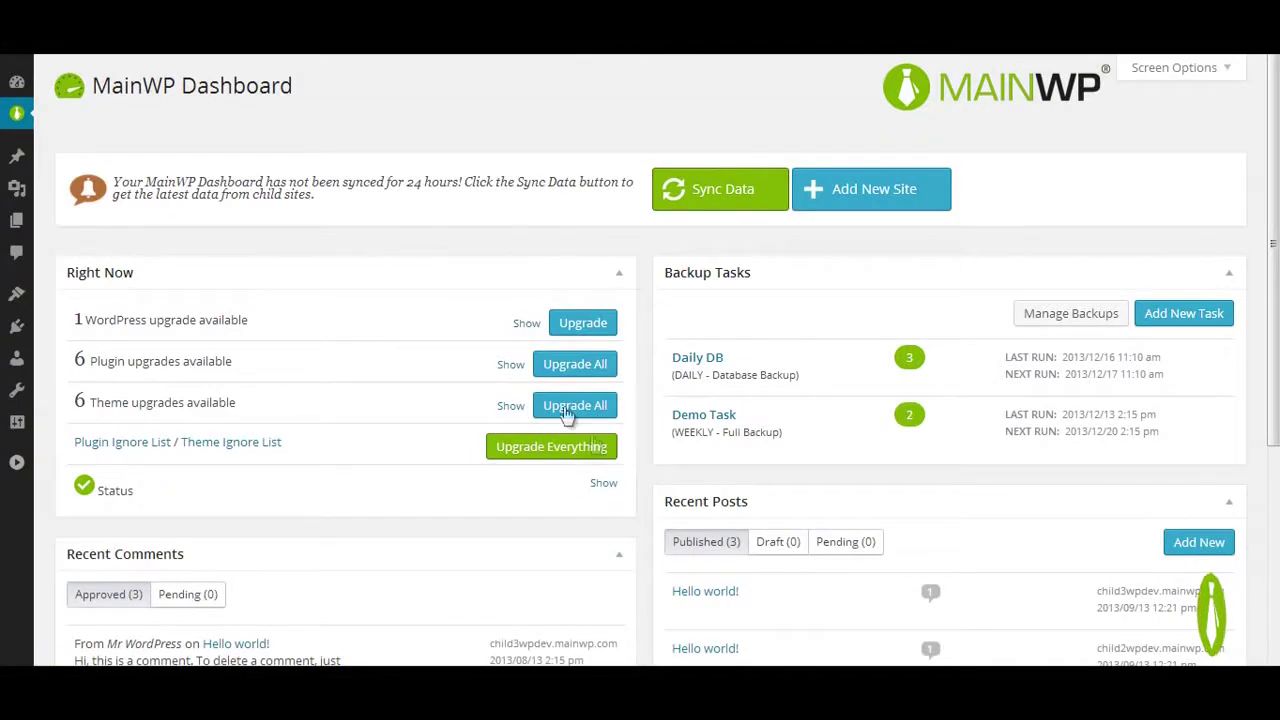
Step: Upgrade WordPress on Child 1 and Twenty Eleven on Child 2 and Child 3, ignoring it on Child 1
{"action": "left_click", "coordinate": [525, 323]}
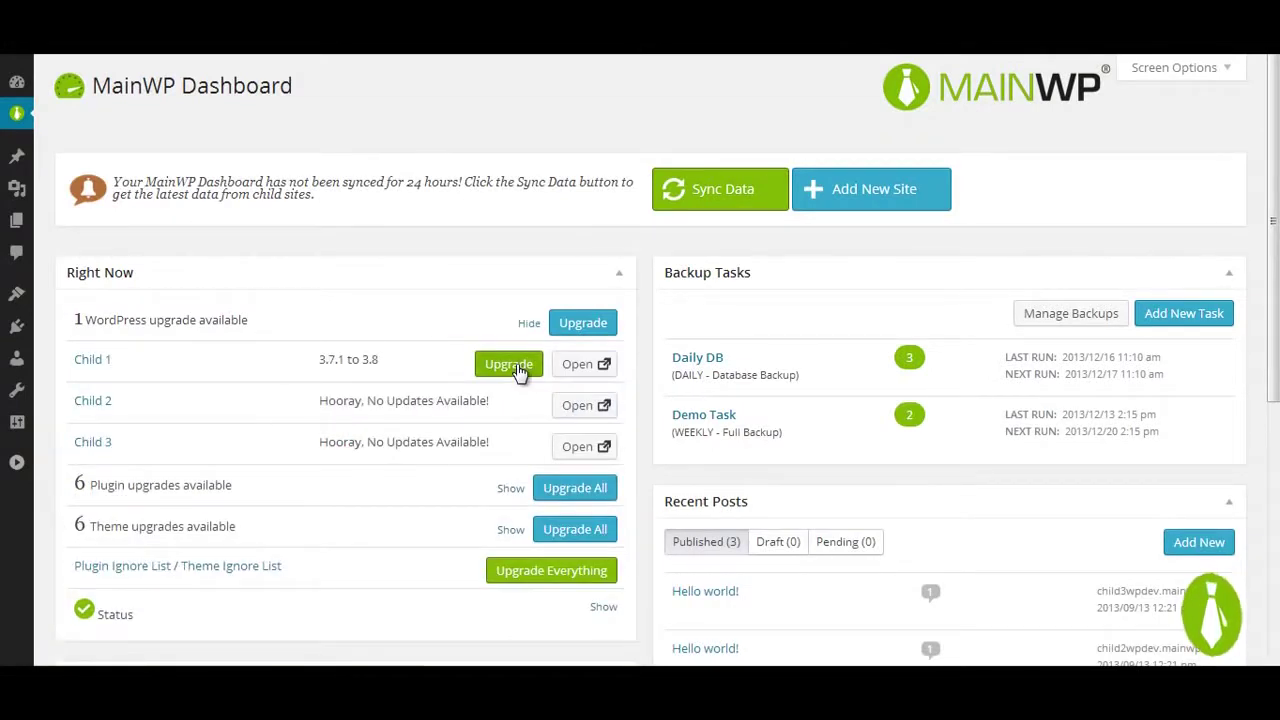
{"action": "left_click", "coordinate": [512, 366]}
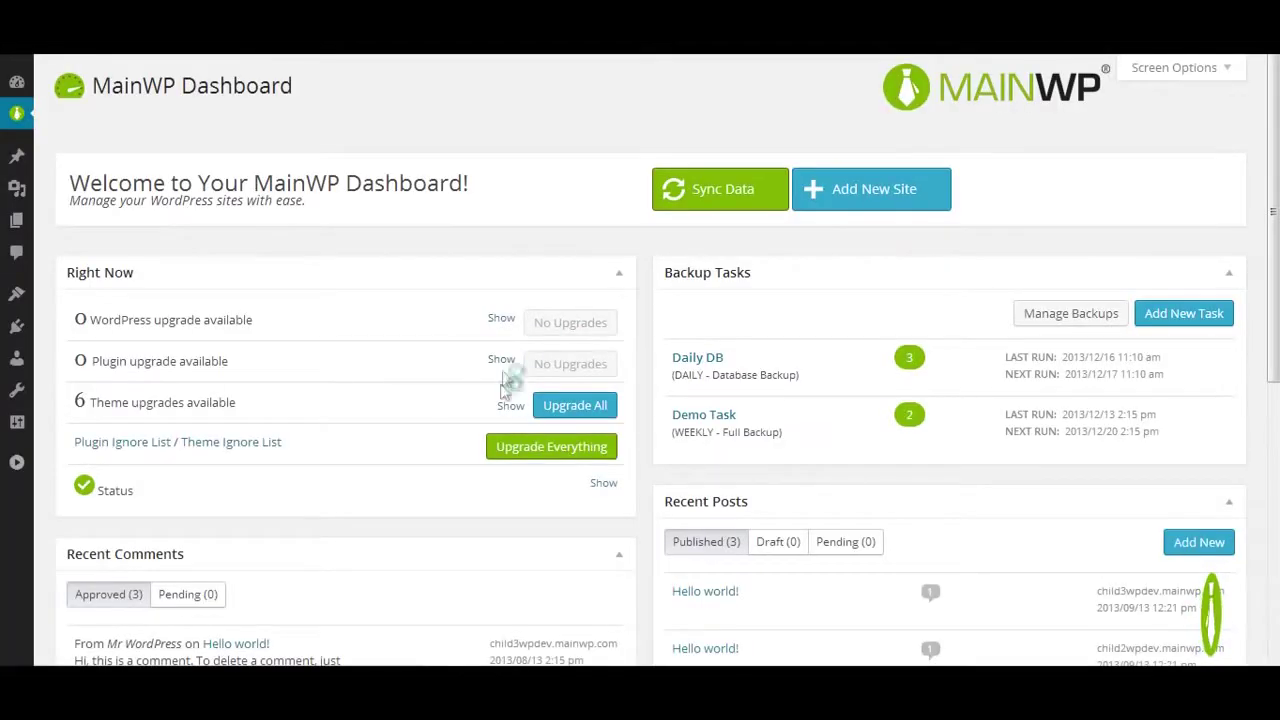
{"action": "left_click", "coordinate": [510, 405]}
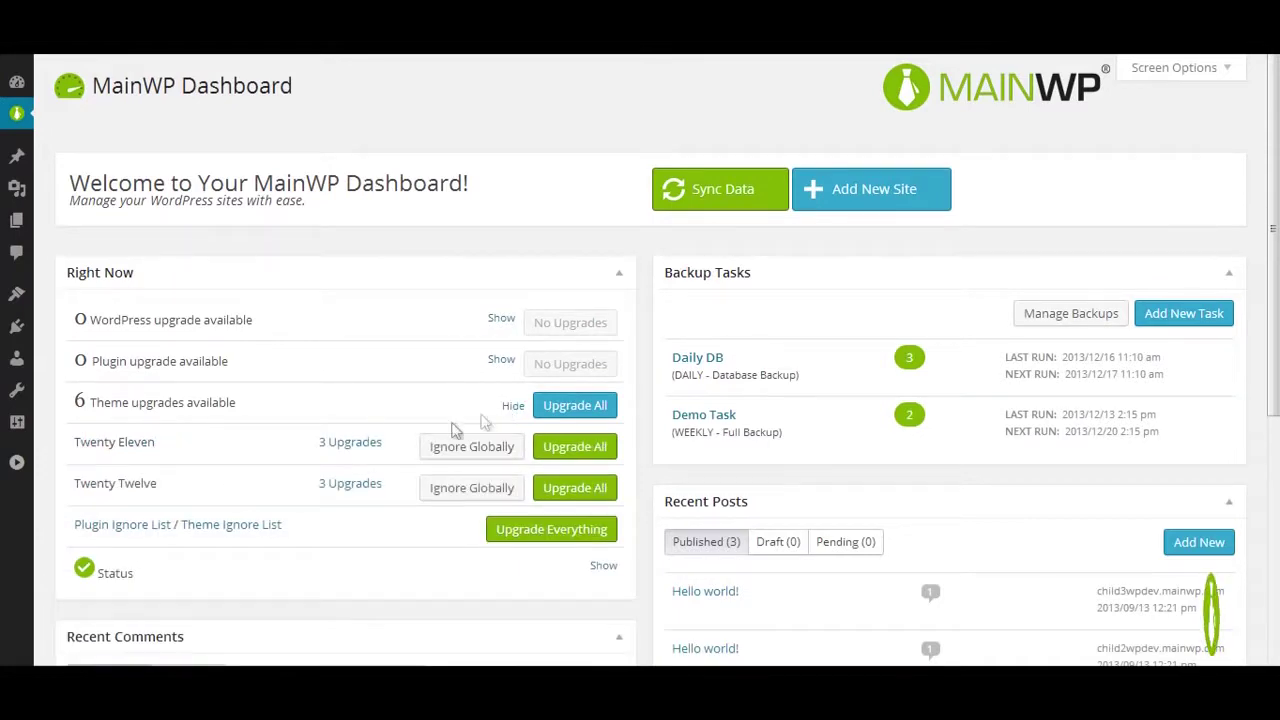
{"action": "left_click", "coordinate": [349, 445]}
{"action": "scroll", "coordinate": [349, 452], "scroll_direction": "down", "scroll_amount": 2}
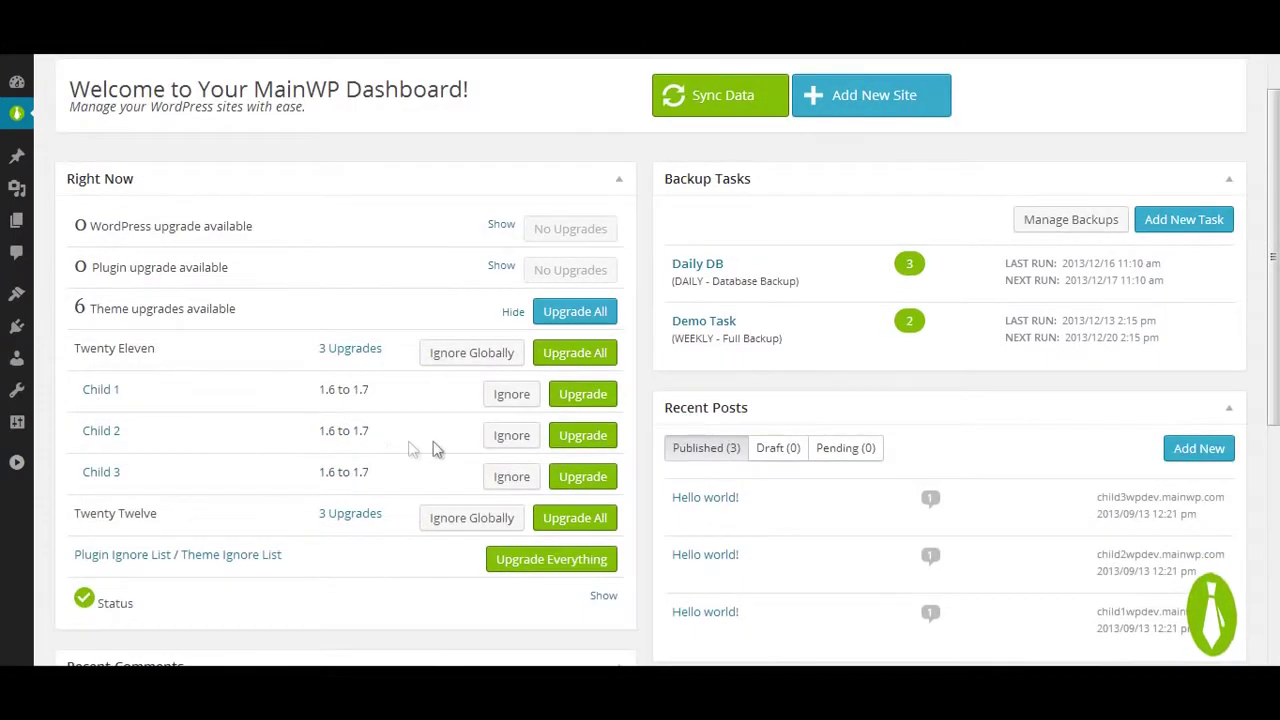
{"action": "left_click", "coordinate": [510, 396]}
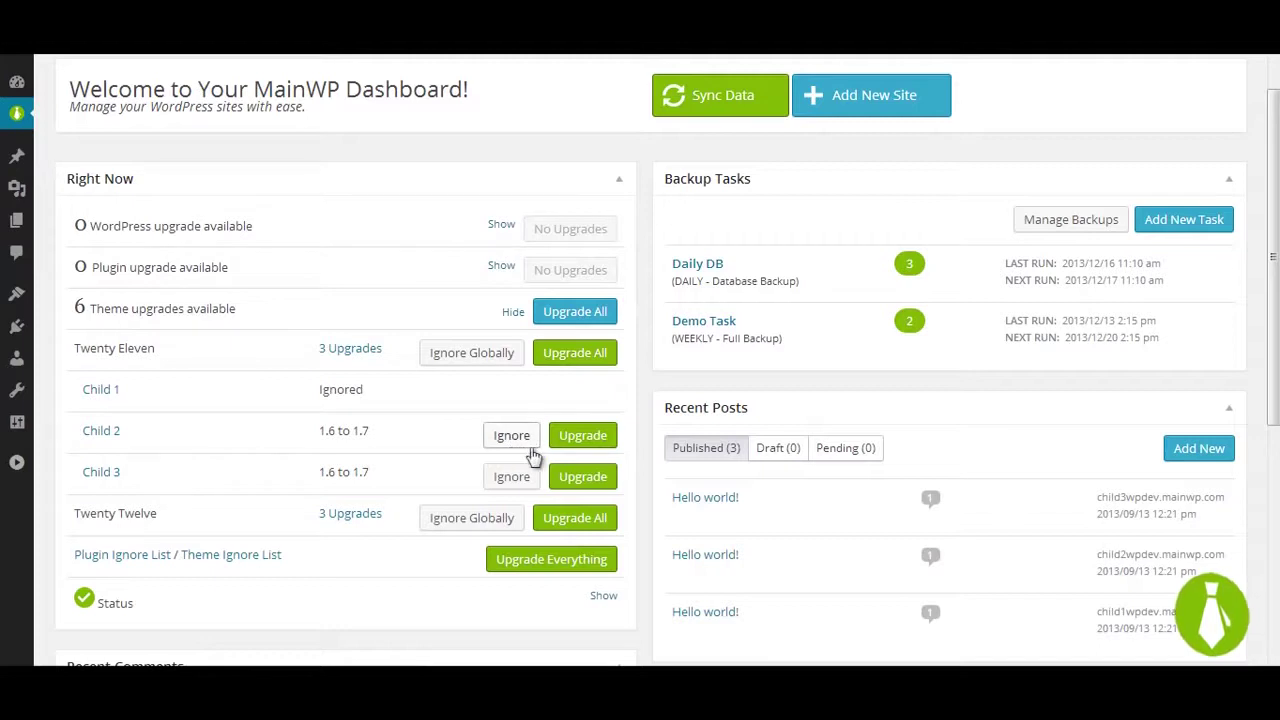
{"action": "left_click", "coordinate": [585, 436]}
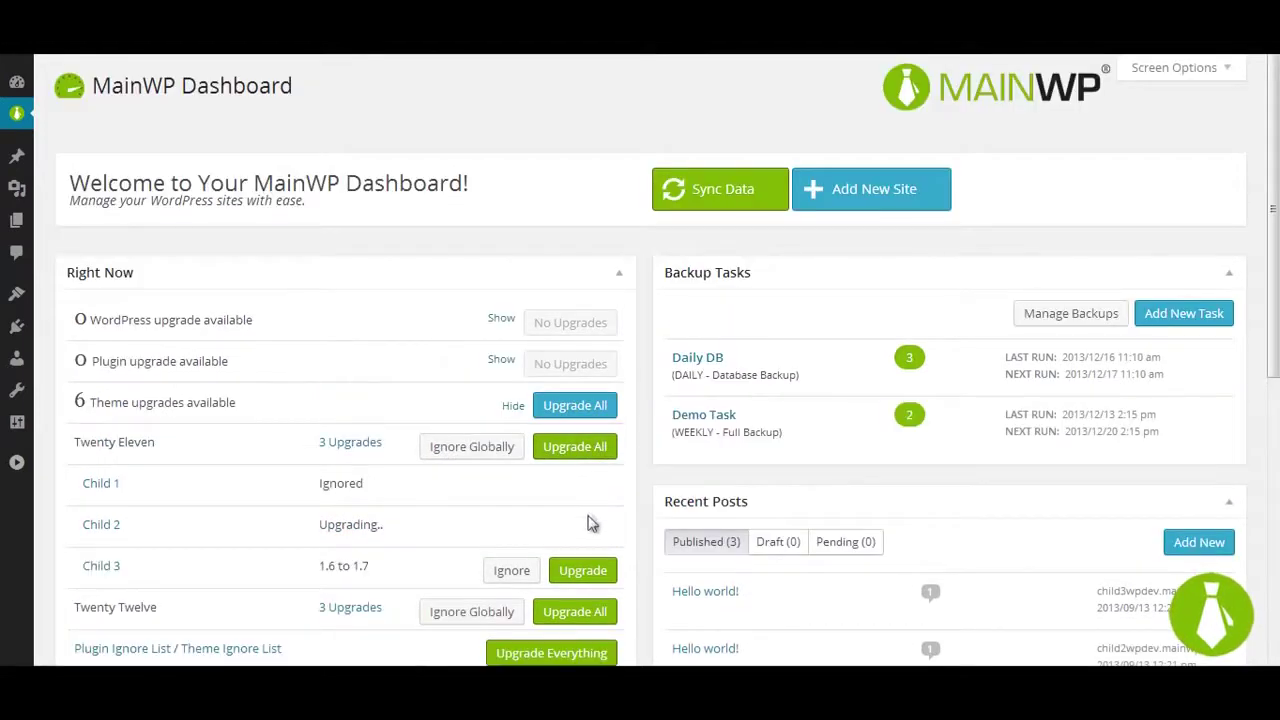
{"action": "left_click", "coordinate": [588, 574]}
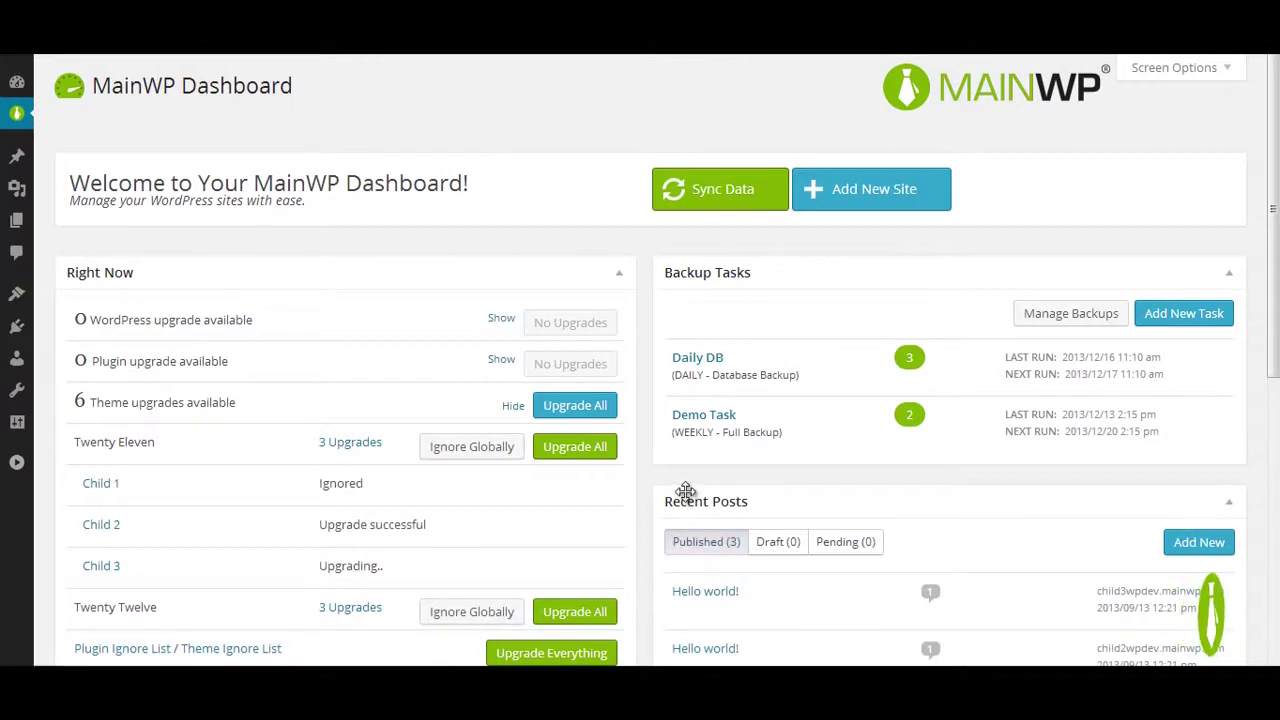
{"action": "scroll", "coordinate": [686, 491], "scroll_direction": "down", "scroll_amount": 5}
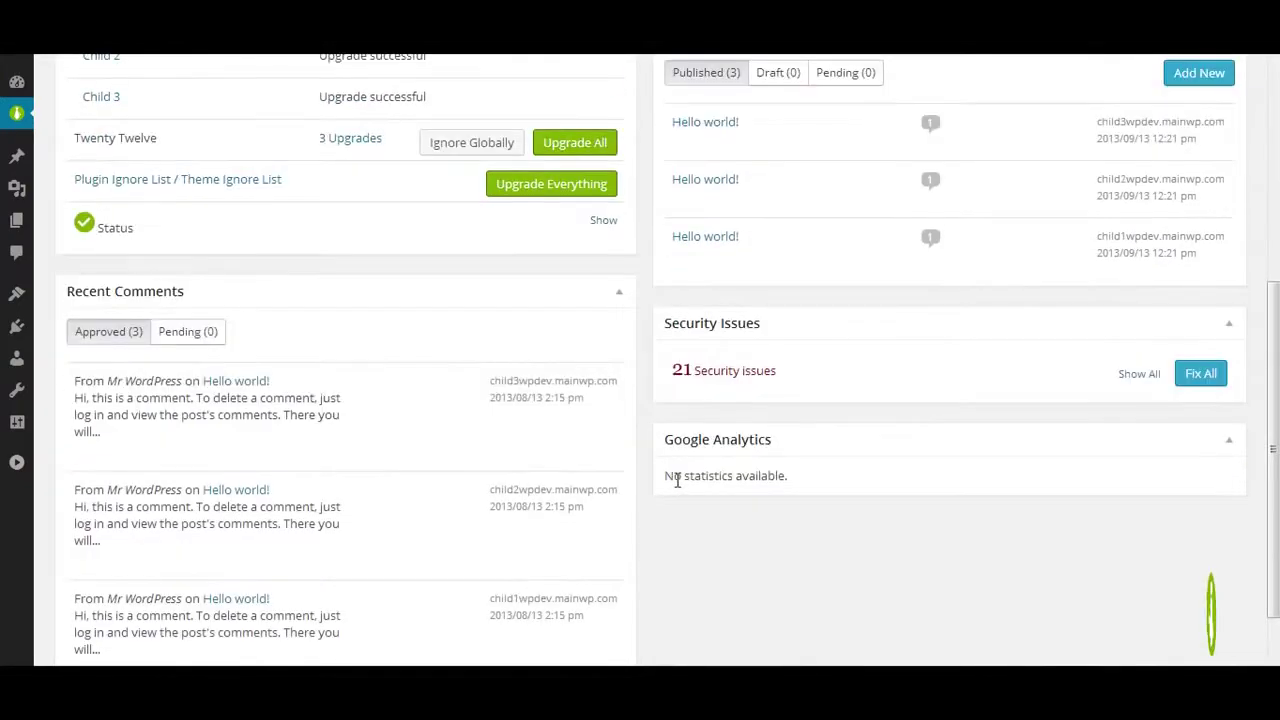
Step: Unapprove the first recent comment, mark the second as spam, and trash the third
{"action": "left_click", "coordinate": [105, 358]}
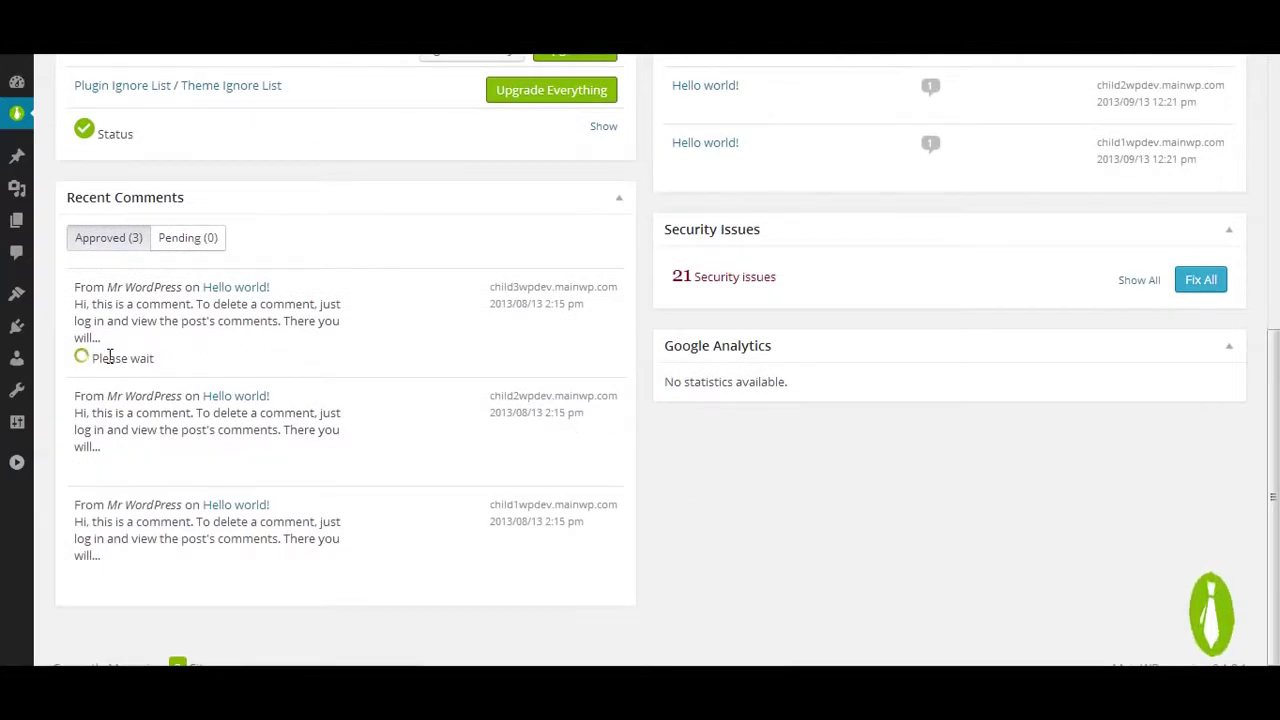
{"action": "left_click", "coordinate": [165, 465]}
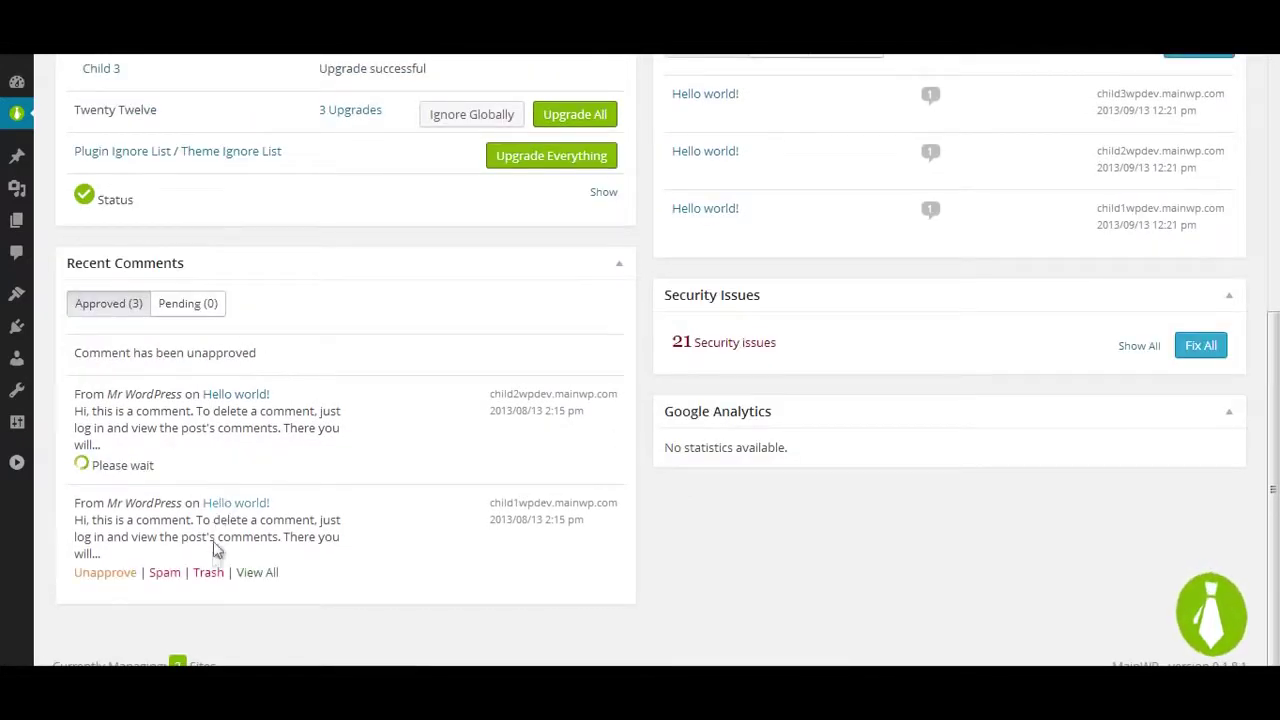
{"action": "left_click", "coordinate": [209, 574]}
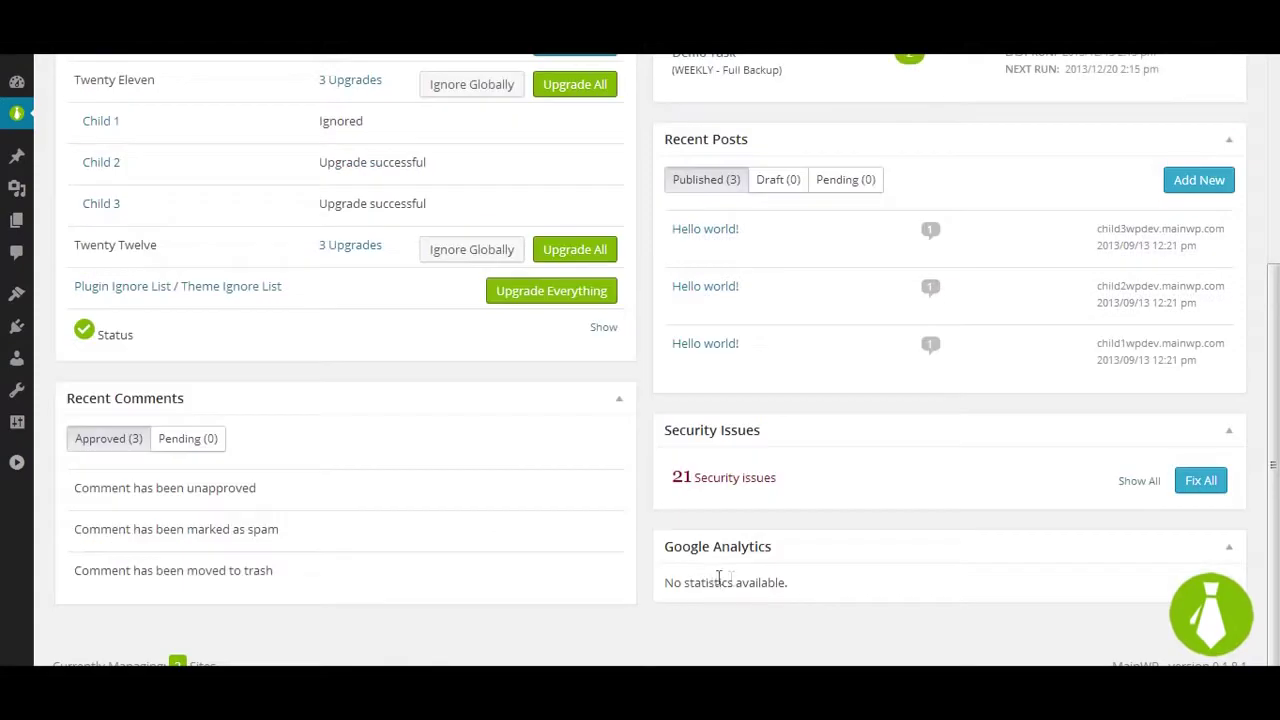
Step: Show all sites' security issues and fix all of them on Child 1
{"action": "left_click", "coordinate": [1139, 481]}
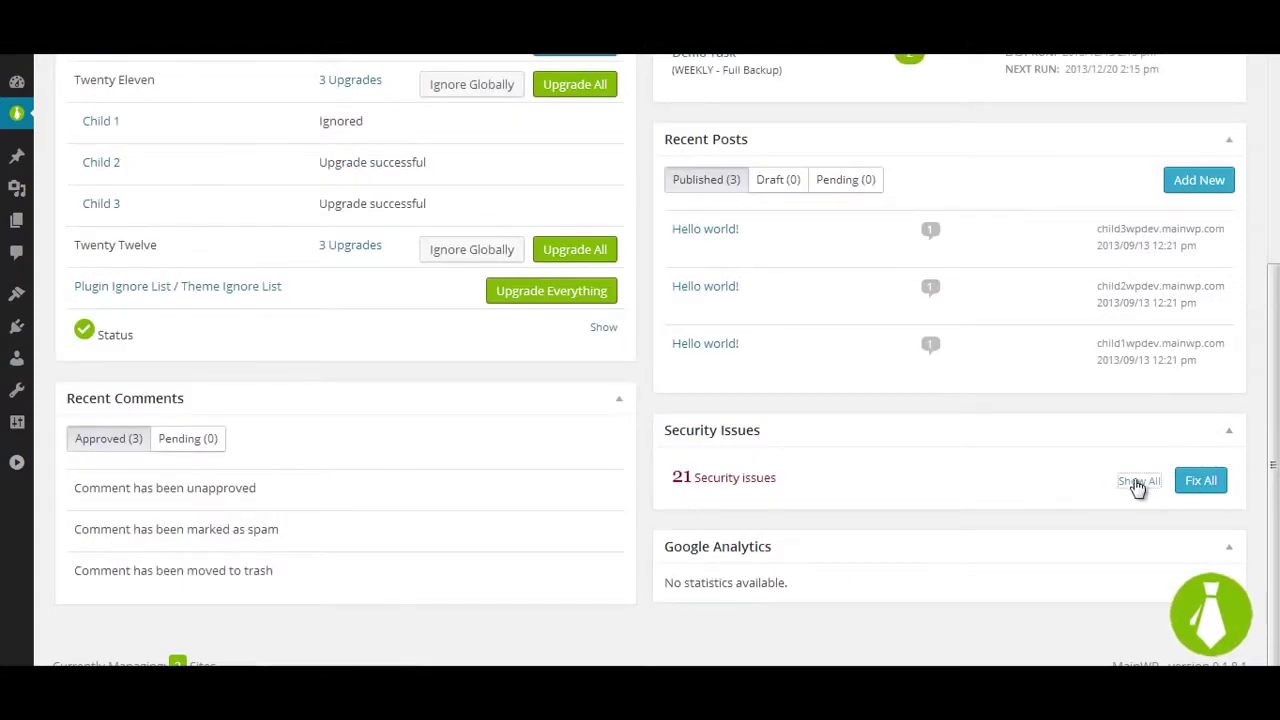
{"action": "scroll", "coordinate": [1056, 453], "scroll_direction": "down", "scroll_amount": 2}
{"action": "left_click", "coordinate": [1196, 429]}
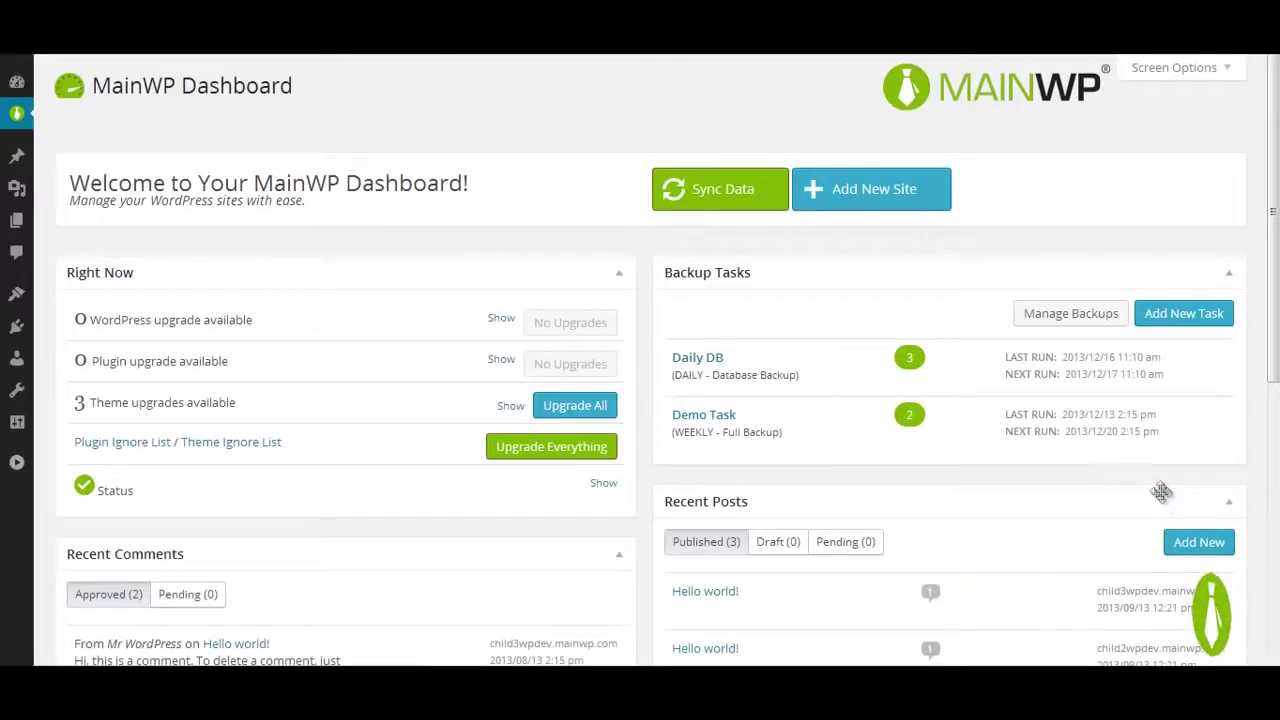
{"action": "scroll", "coordinate": [1135, 480], "scroll_direction": "down", "scroll_amount": 4}
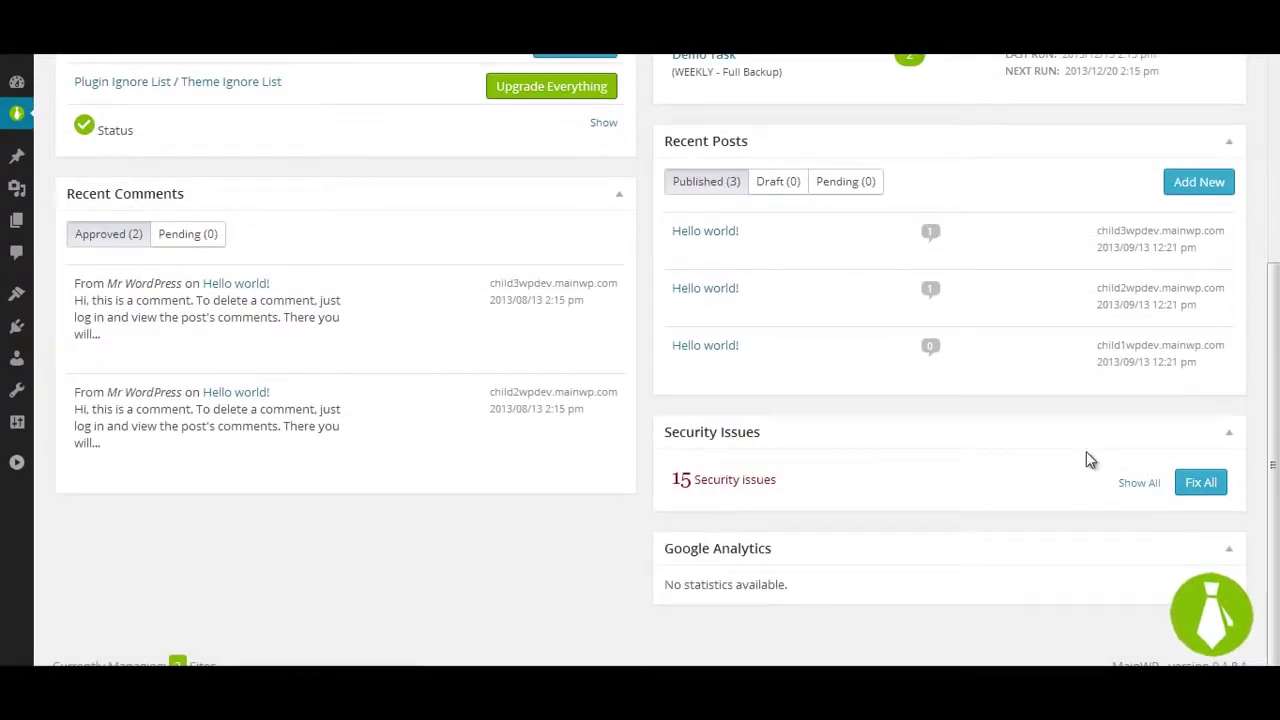
{"action": "scroll", "coordinate": [1086, 451], "scroll_direction": "up", "scroll_amount": 1}
Step: Unpublish the first and last recent posts, trash the second, and sync data from all sites
{"action": "left_click", "coordinate": [702, 352]}
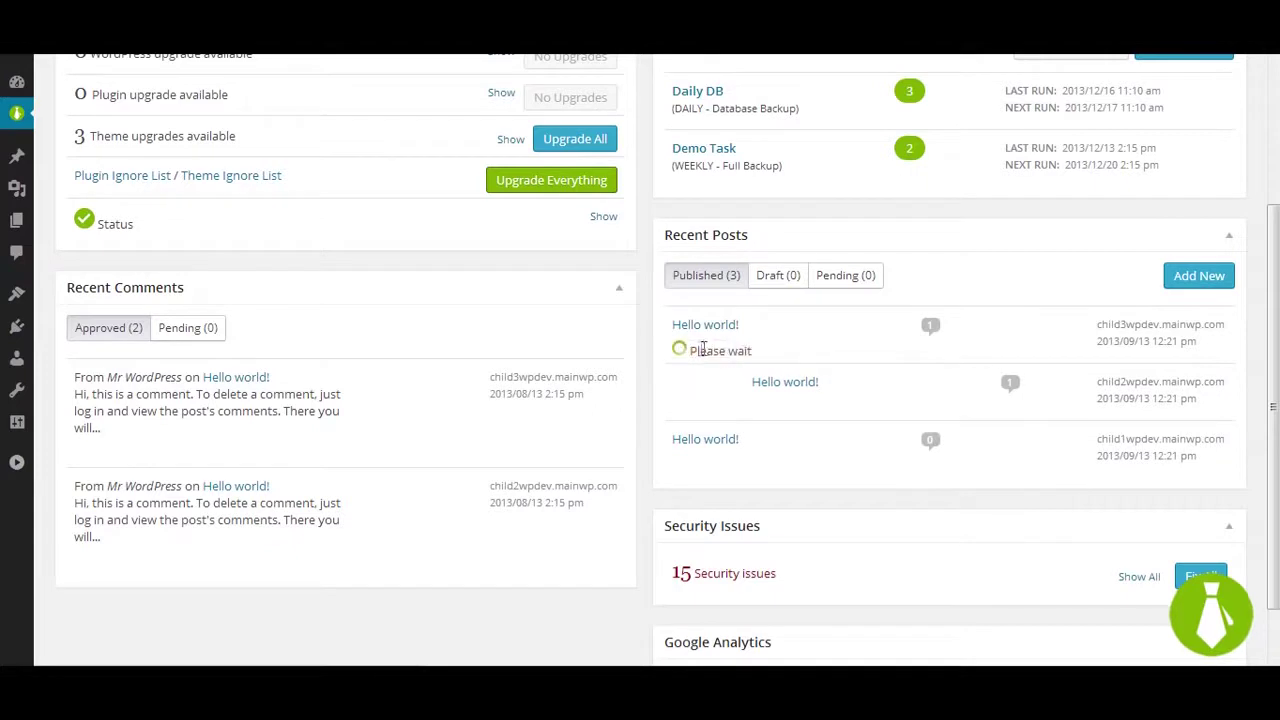
{"action": "mouse_move", "coordinate": [748, 431]}
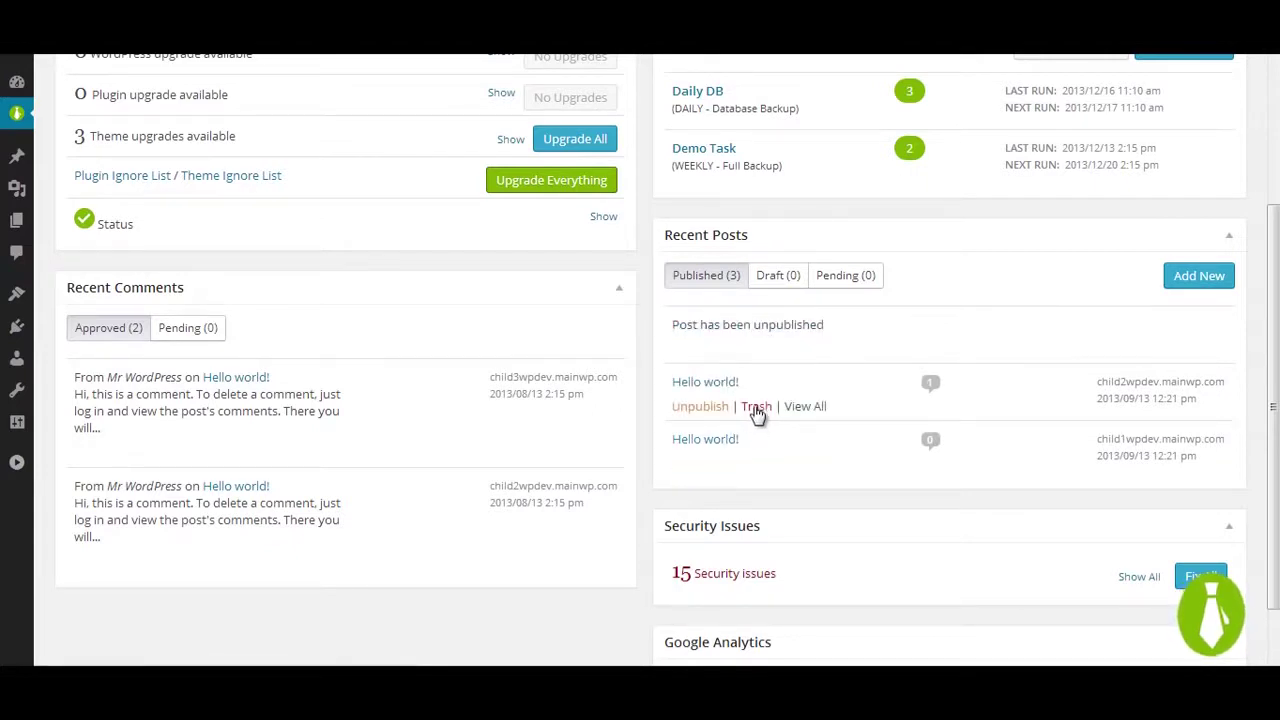
{"action": "left_click", "coordinate": [756, 406]}
{"action": "mouse_move", "coordinate": [729, 466]}
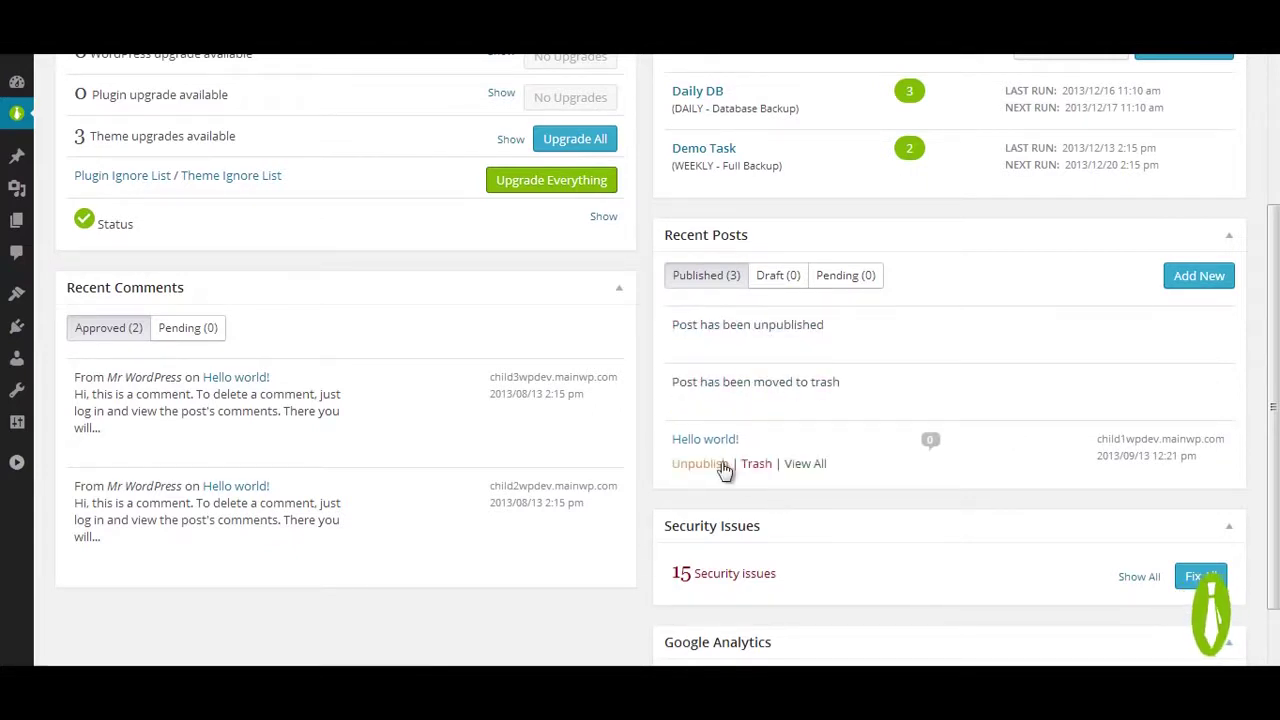
{"action": "left_click", "coordinate": [716, 466]}
{"action": "scroll", "coordinate": [955, 492], "scroll_direction": "up", "scroll_amount": 3}
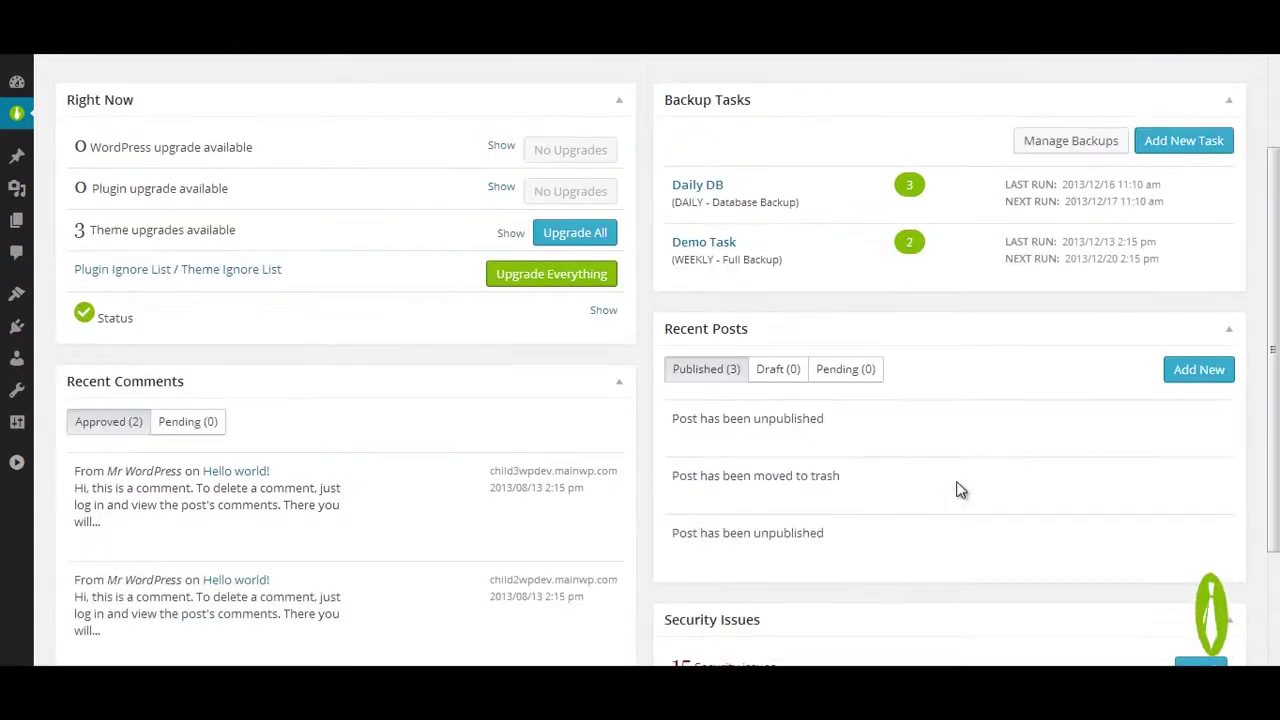
{"action": "left_click", "coordinate": [717, 192]}
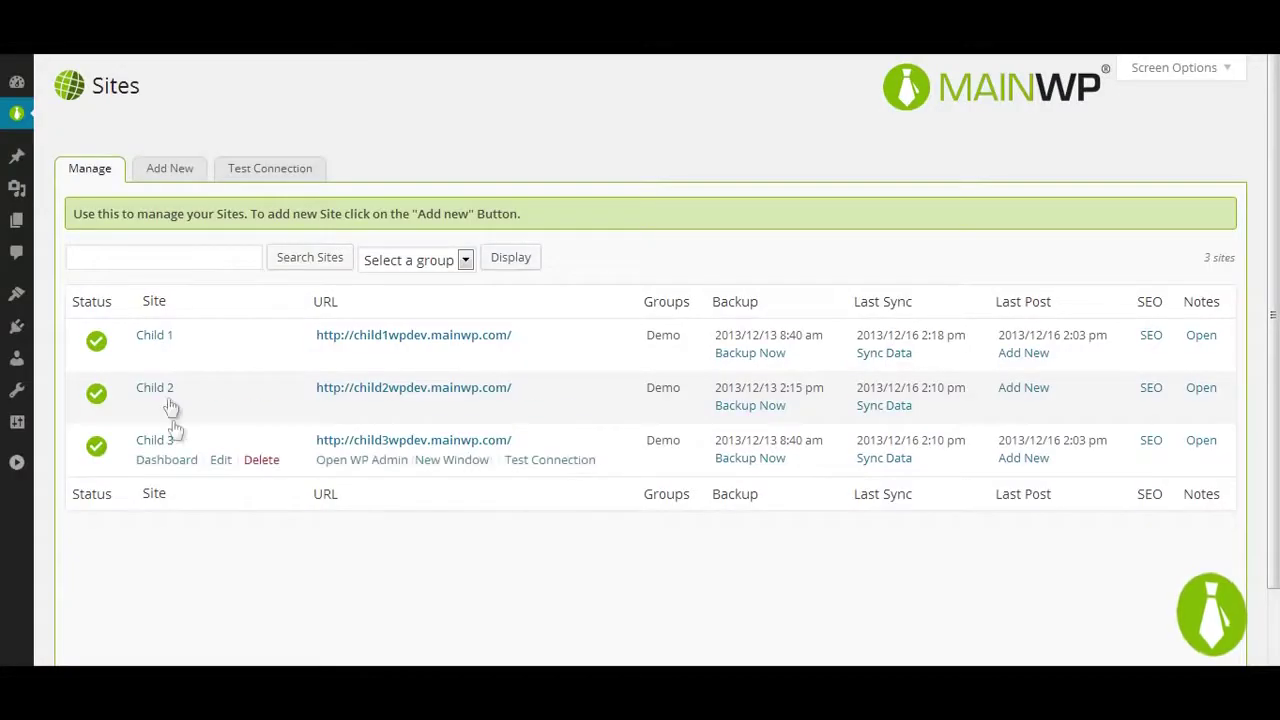
Step: Apply every pending upgrade on Child 1 with Upgrade Everything
{"action": "mouse_move", "coordinate": [151, 363]}
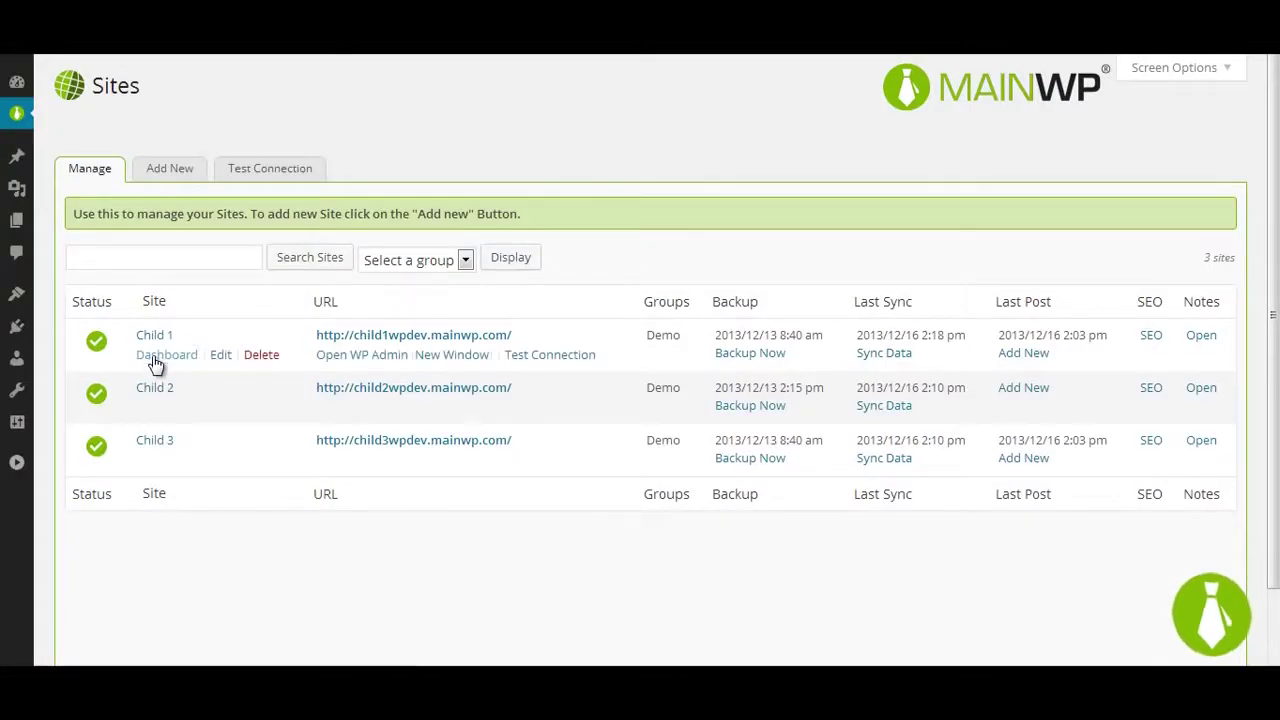
{"action": "mouse_move", "coordinate": [419, 413]}
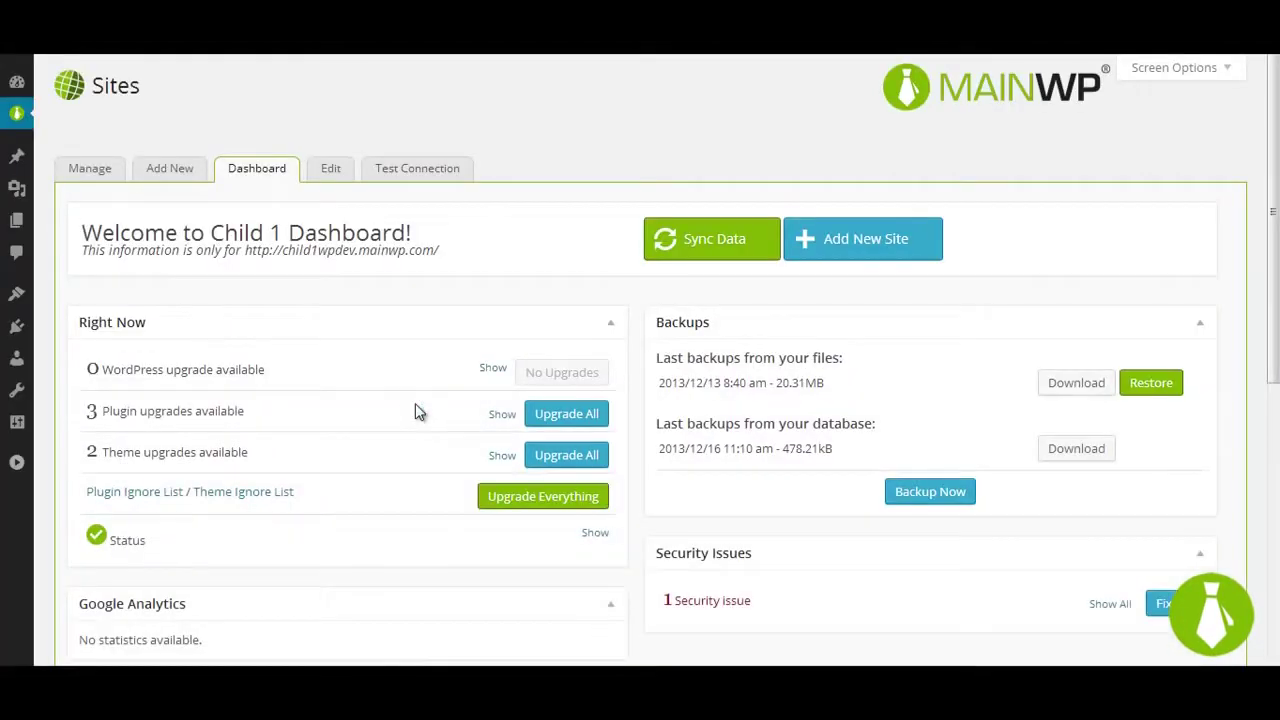
{"action": "left_click", "coordinate": [531, 500]}
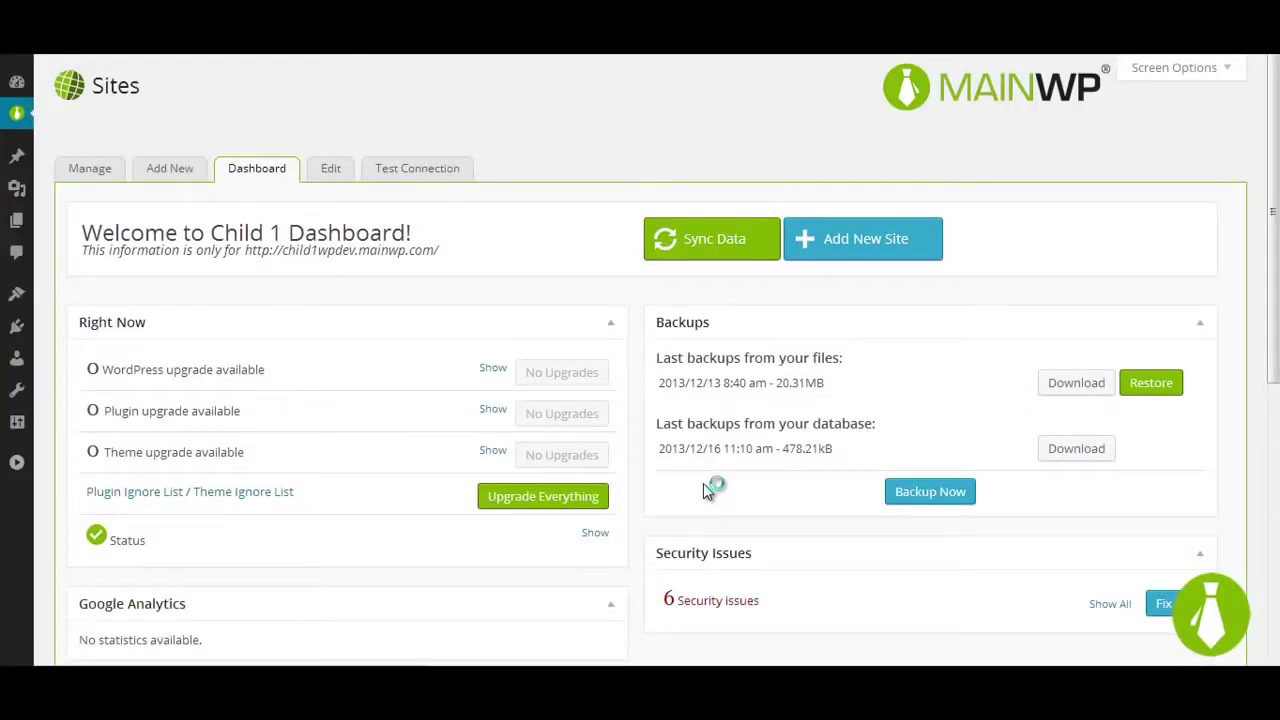
Step: Review Child 1's security issues, open its site, then go to its backup page
{"action": "left_click", "coordinate": [1111, 604]}
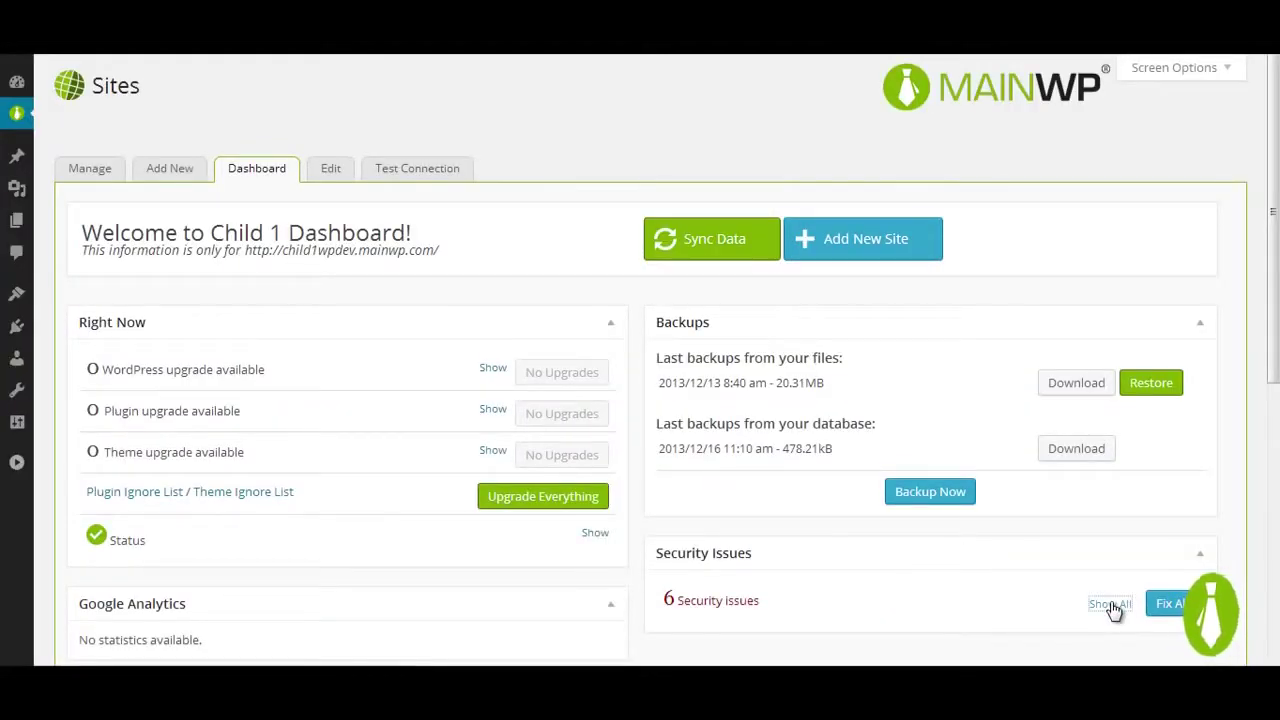
{"action": "left_click", "coordinate": [1111, 604]}
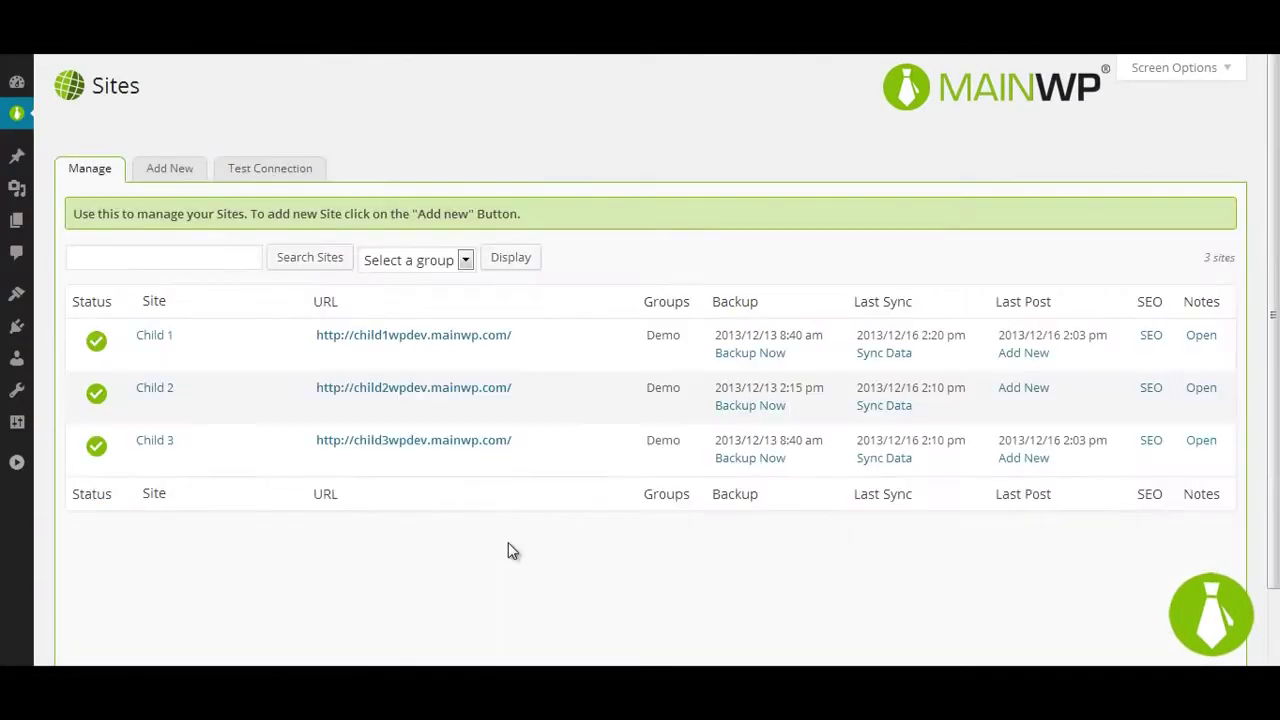
{"action": "left_click", "coordinate": [440, 362]}
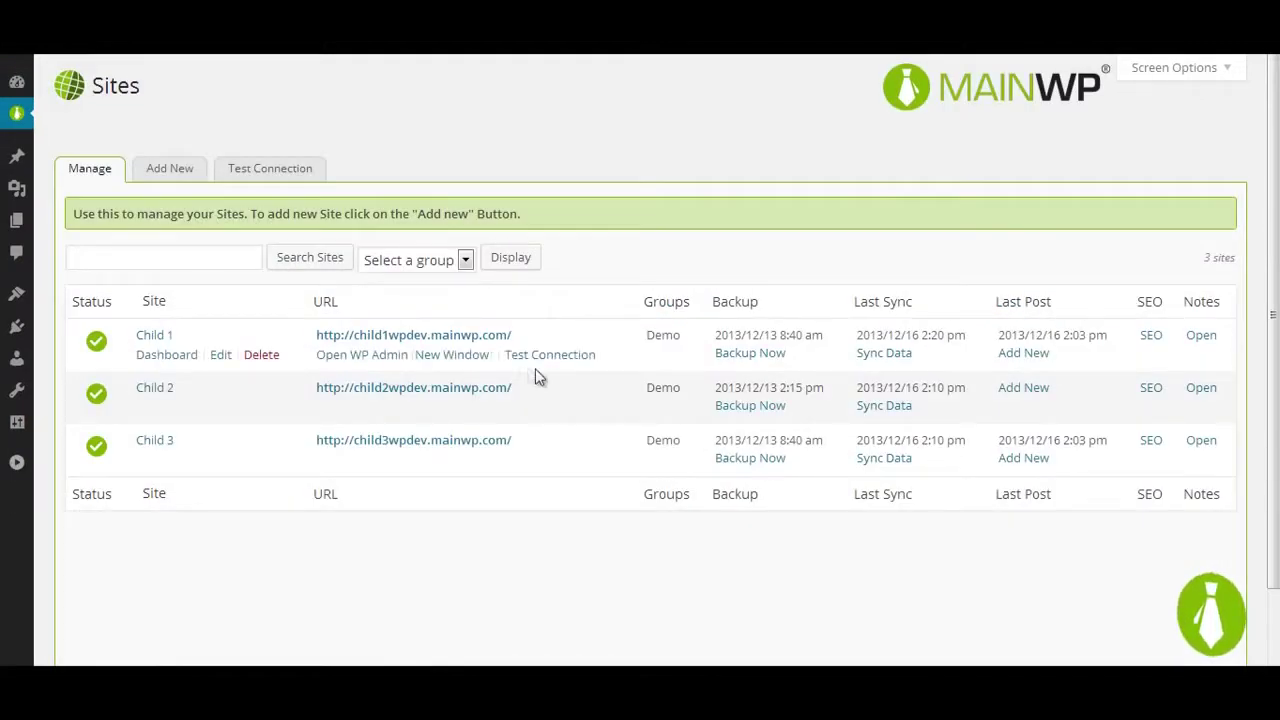
{"action": "left_click", "coordinate": [742, 354]}
Step: Back up Child 1 with the file name 'Demo Backup'
{"action": "left_click", "coordinate": [355, 403]}
{"action": "type", "text": "Demo"}
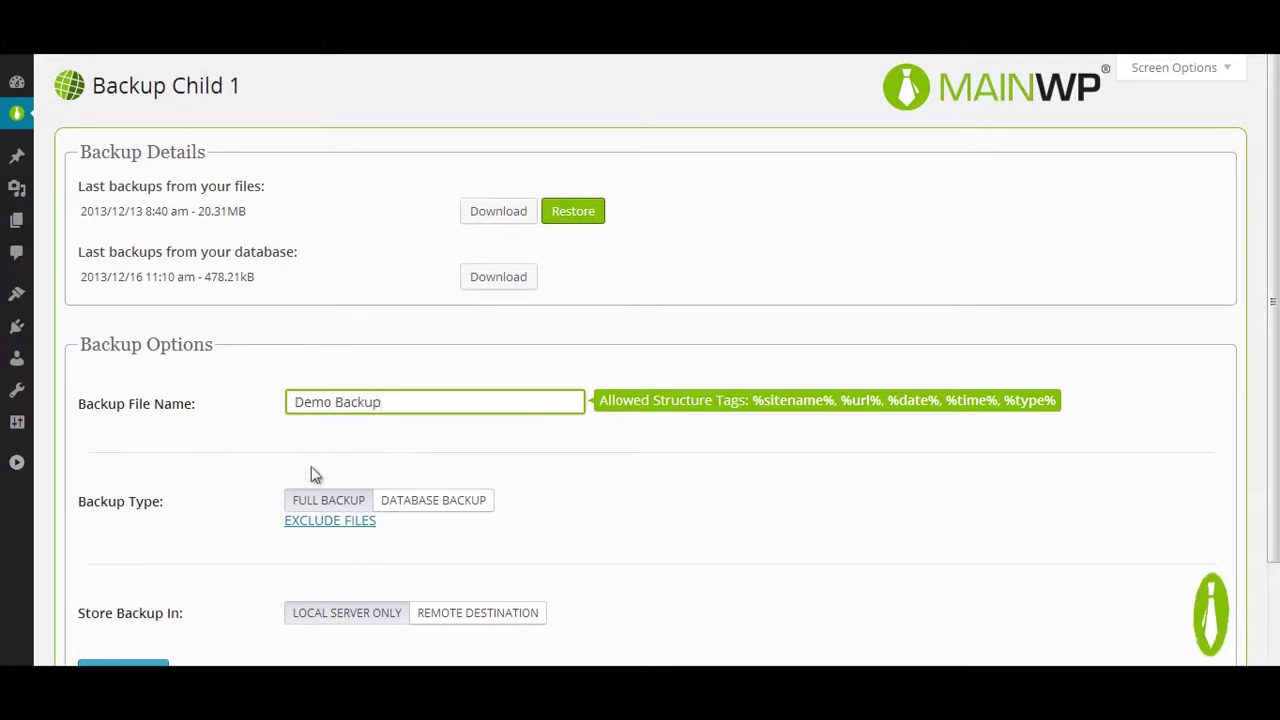
{"action": "type", "text": " Backup"}
{"action": "scroll", "coordinate": [330, 471], "scroll_direction": "down", "scroll_amount": 1}
{"action": "left_click", "coordinate": [129, 580]}
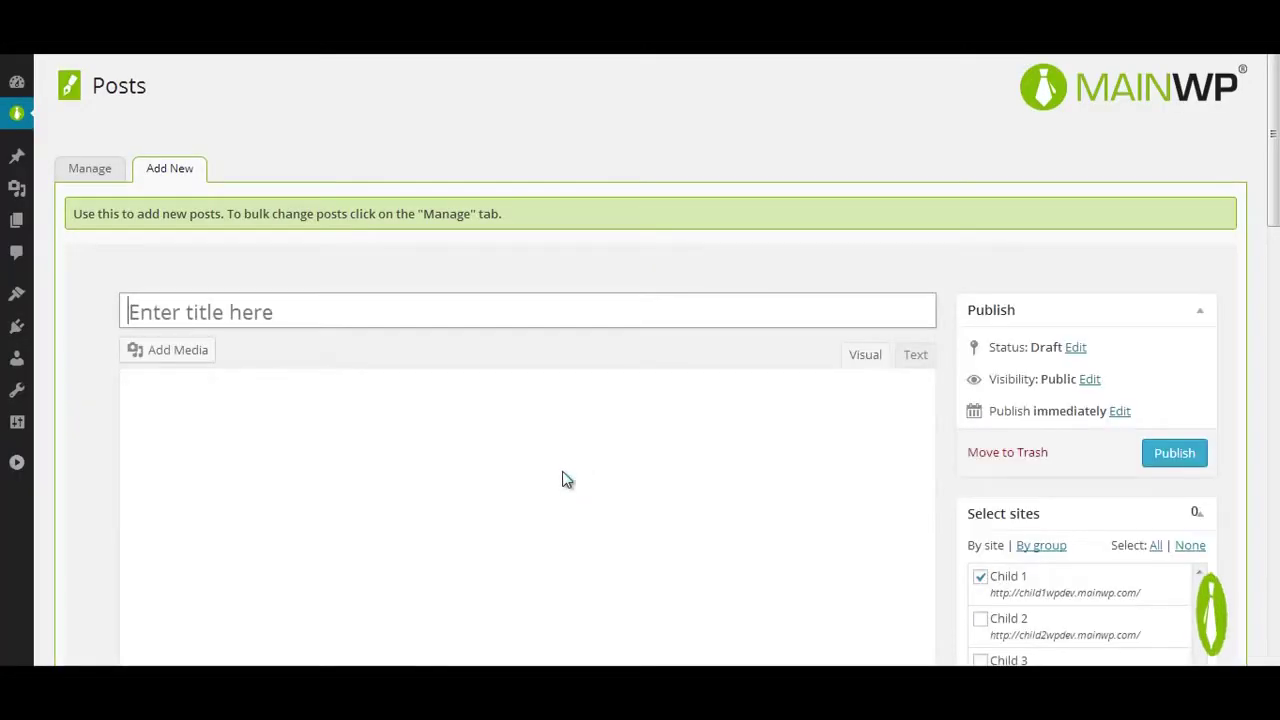
Step: Publish a post titled 'Demo Post' to Child 1, then view its SEO details
{"action": "type", "text": "Demo Post"}
{"action": "left_click", "coordinate": [592, 539]}
{"action": "type", "text": "Demo"}
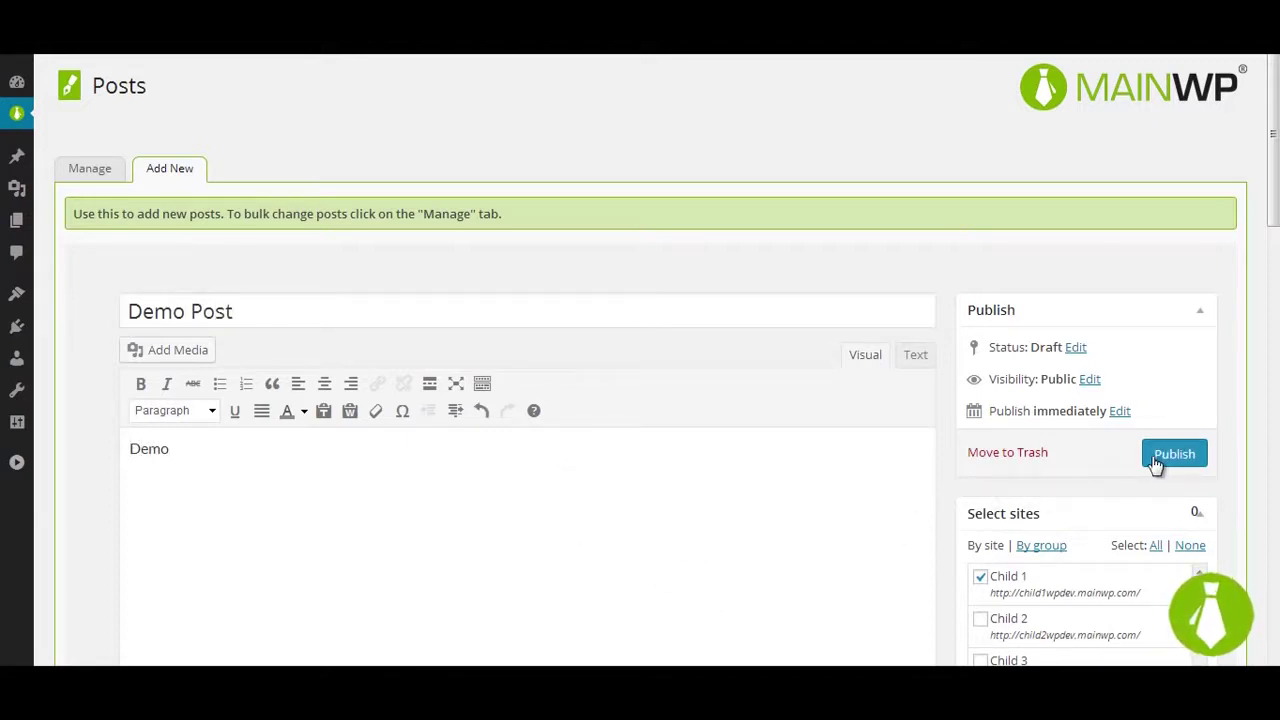
{"action": "left_click", "coordinate": [1155, 458]}
{"action": "scroll", "coordinate": [934, 440], "scroll_direction": "down", "scroll_amount": 2}
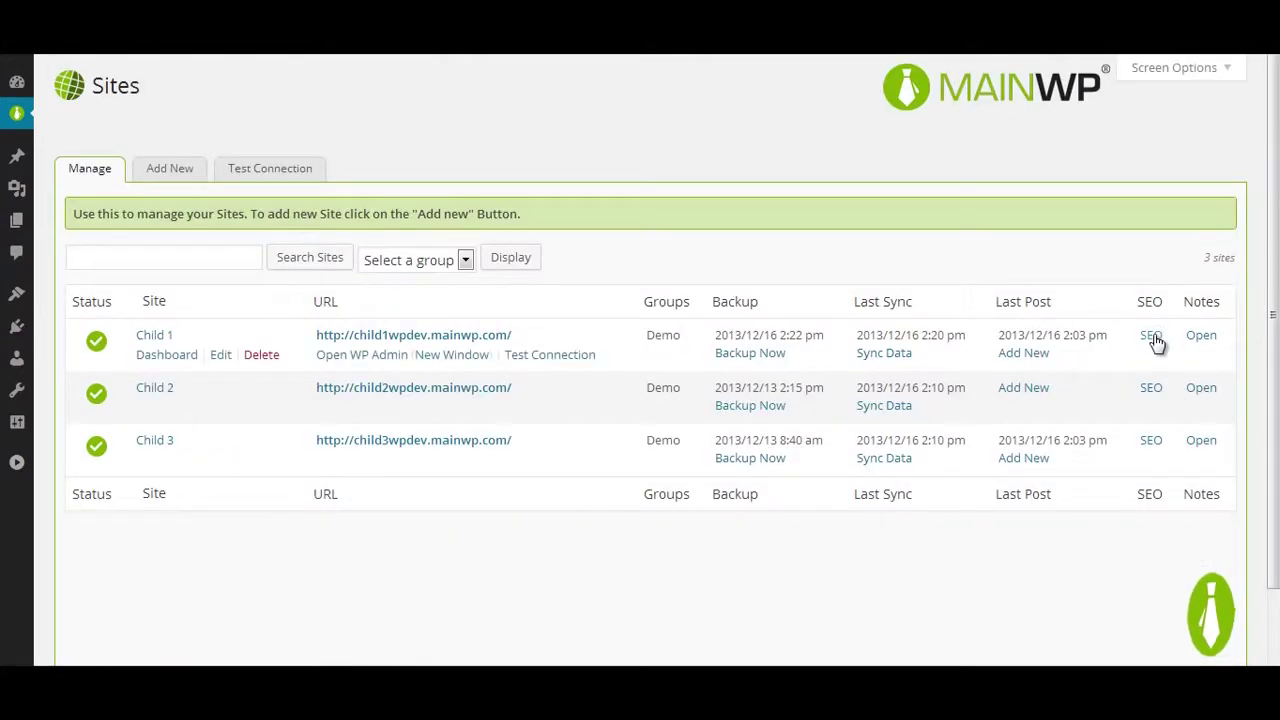
{"action": "left_click", "coordinate": [1151, 337]}
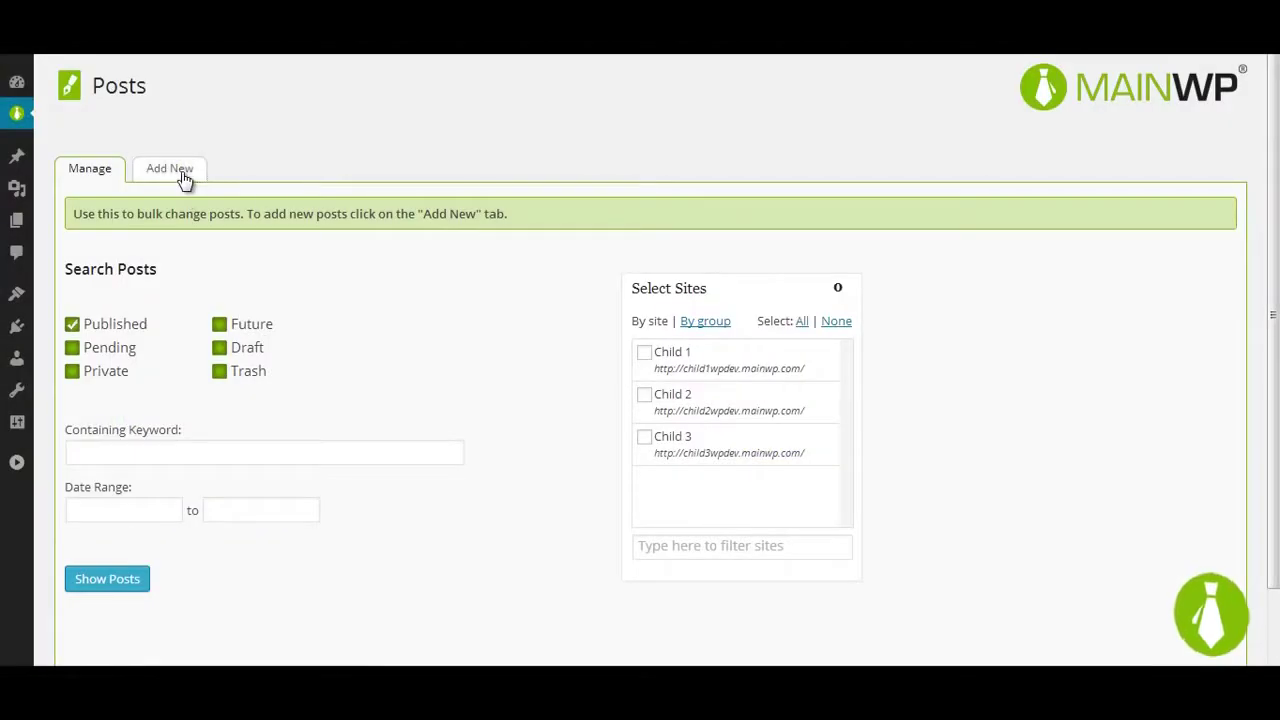
Step: Open the Add New post editor in the Posts section
{"action": "left_click", "coordinate": [184, 178]}
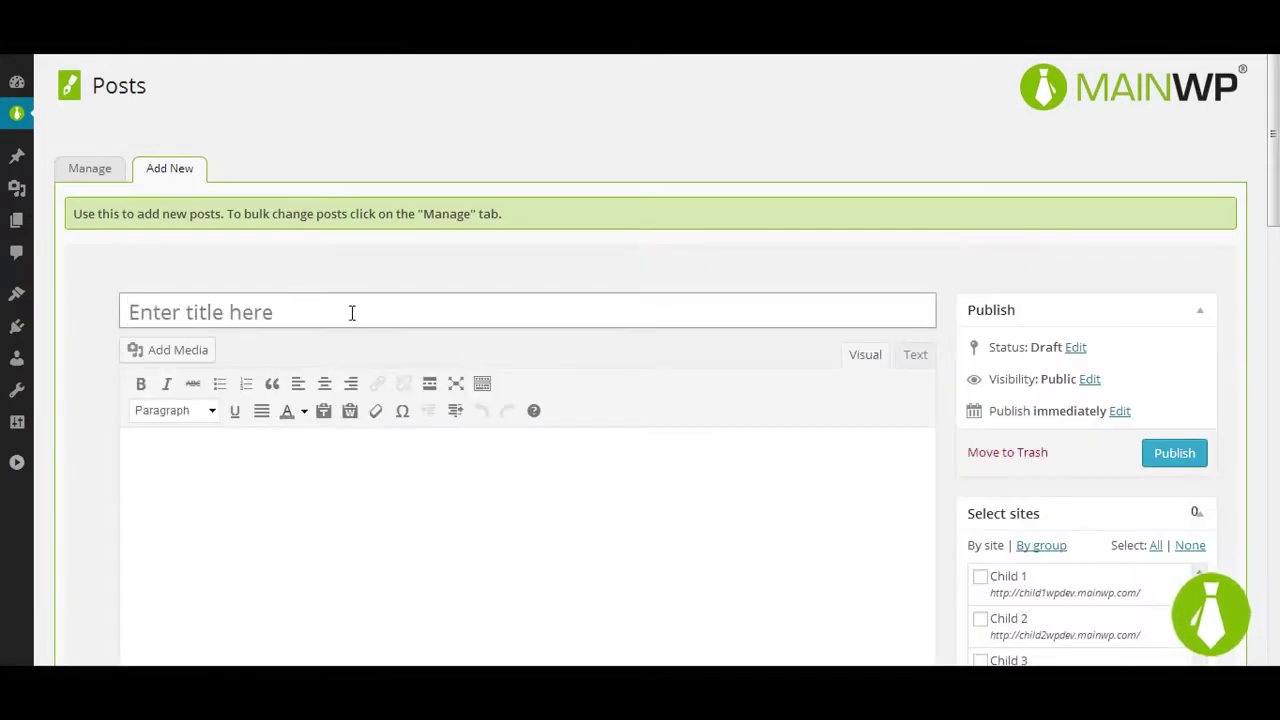
Step: Publish 'Demo Post' with pasted lorem ipsum body to Child 1, Child 2 and Child 3
{"action": "type", "text": "Demo Post"}
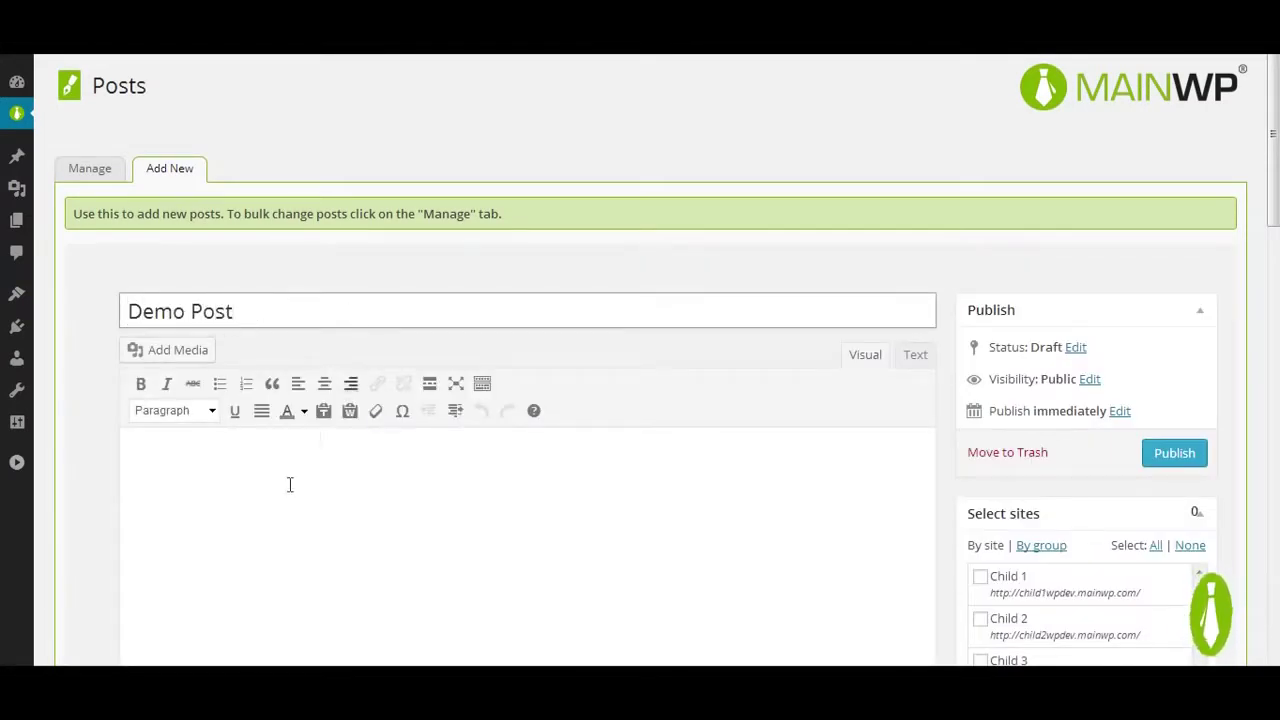
{"action": "left_click", "coordinate": [273, 496]}
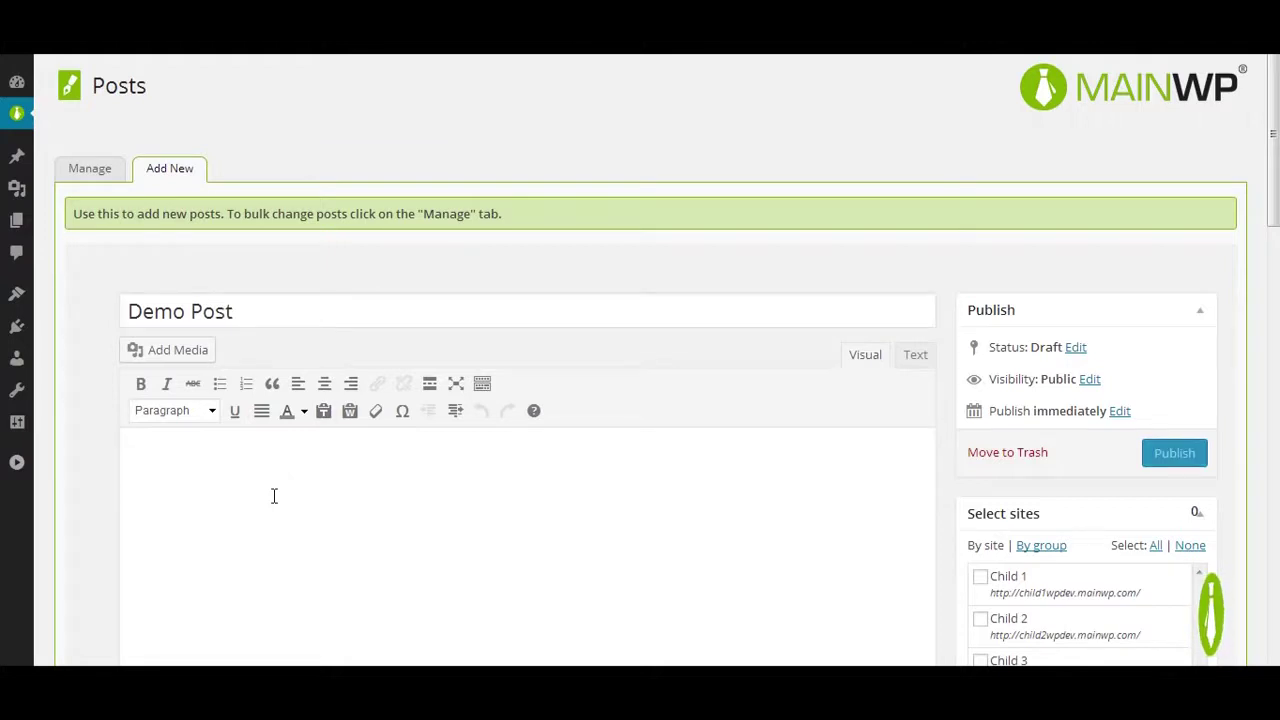
{"action": "key", "text": "ctrl+v"}
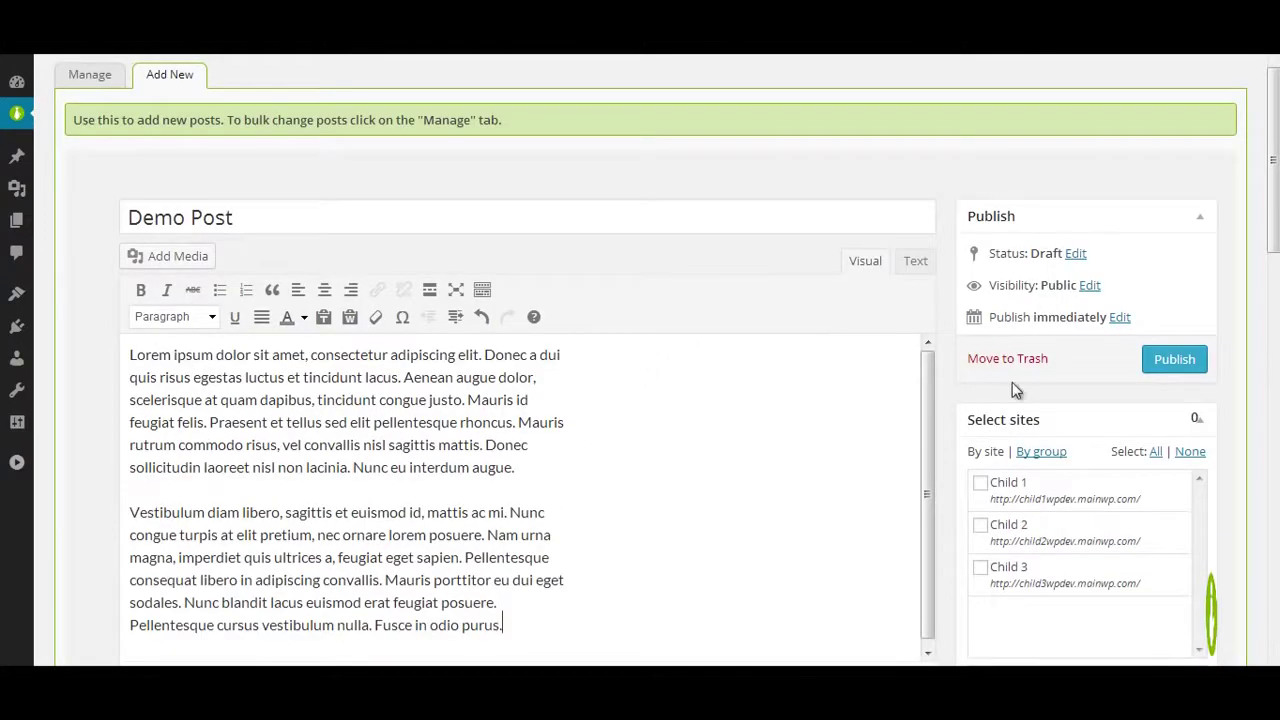
{"action": "left_click", "coordinate": [1000, 482]}
{"action": "left_click", "coordinate": [1005, 530]}
{"action": "left_click", "coordinate": [1015, 572]}
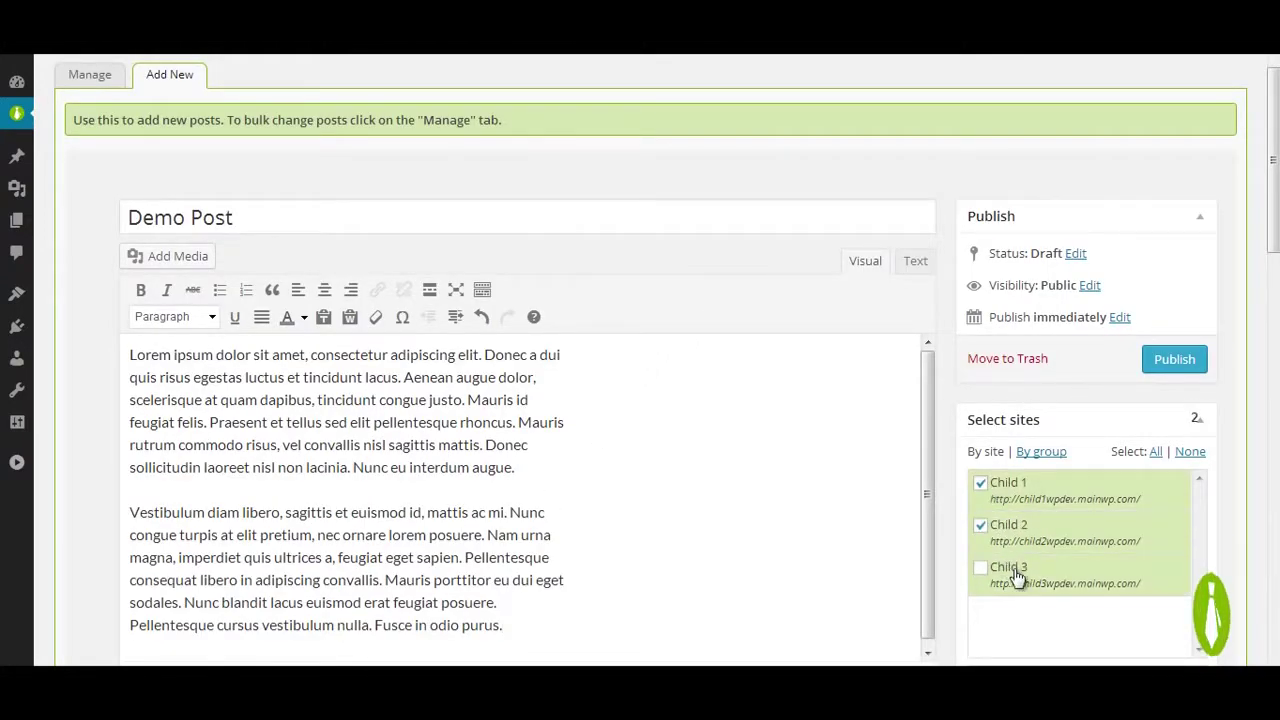
{"action": "left_click", "coordinate": [1168, 361]}
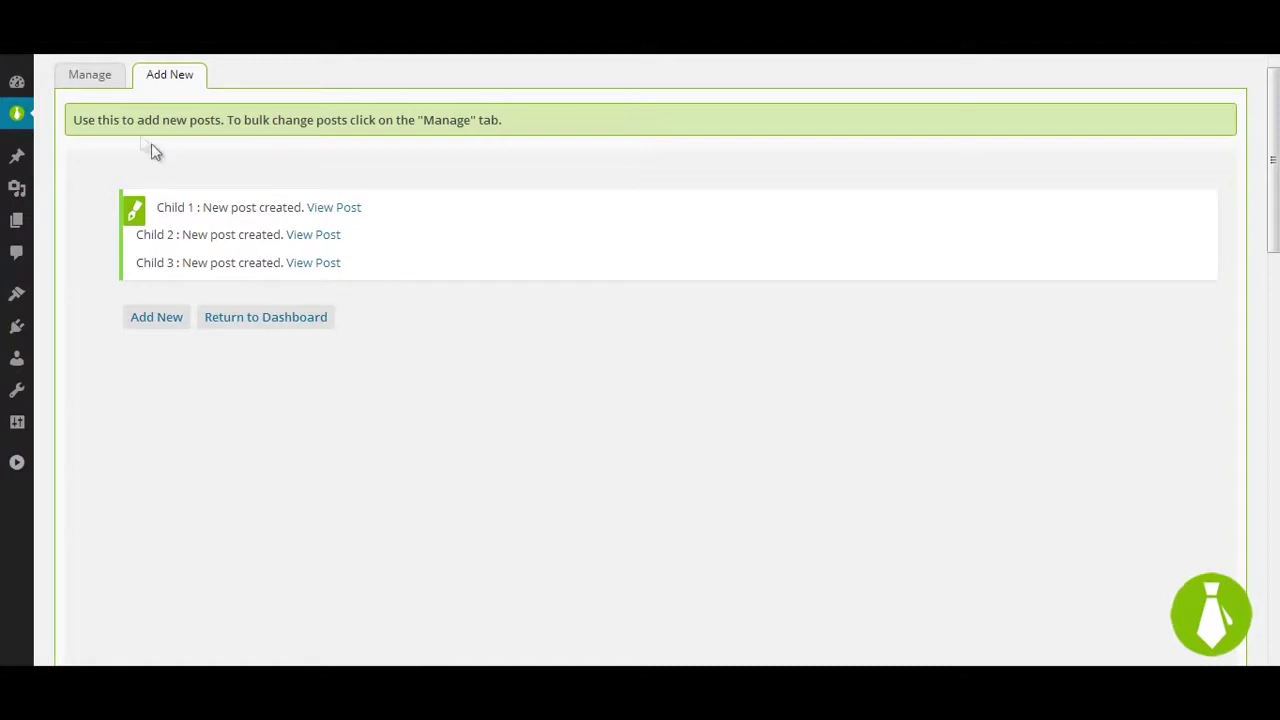
{"action": "left_click", "coordinate": [90, 75]}
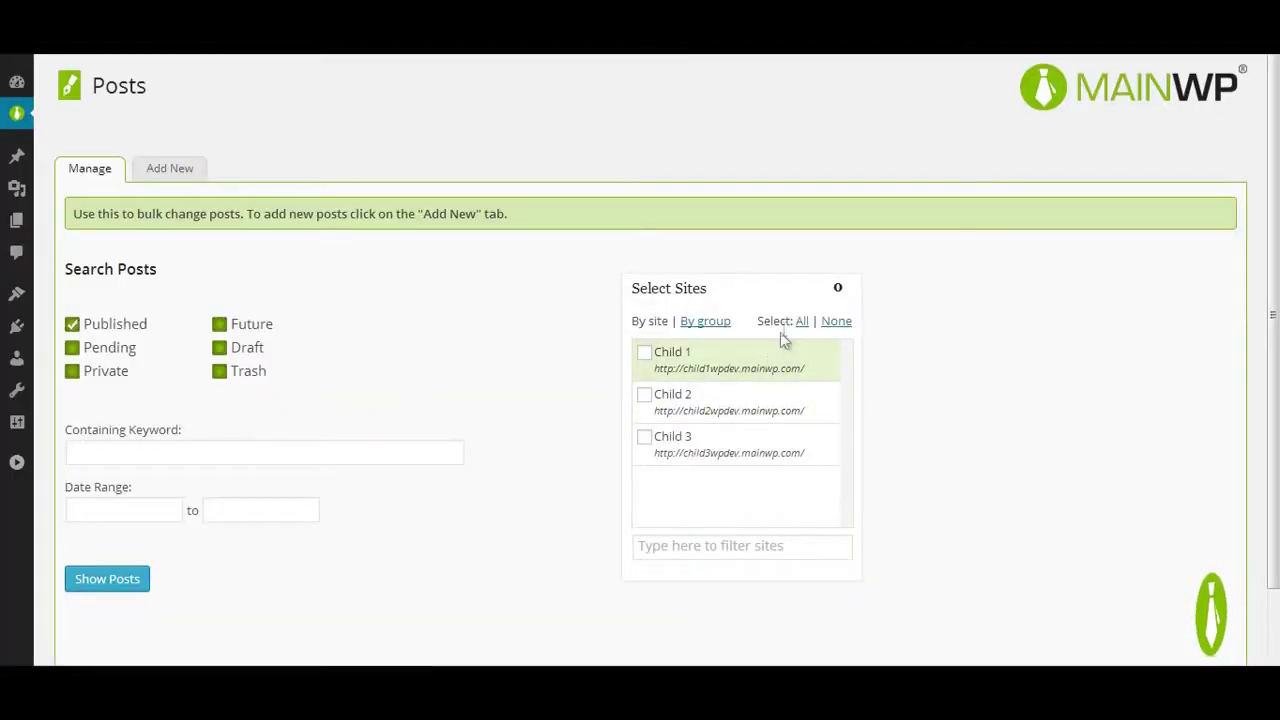
Step: List published posts on all three sites and bulk-move every Demo Post to trash
{"action": "left_click", "coordinate": [802, 321]}
{"action": "left_click", "coordinate": [116, 580]}
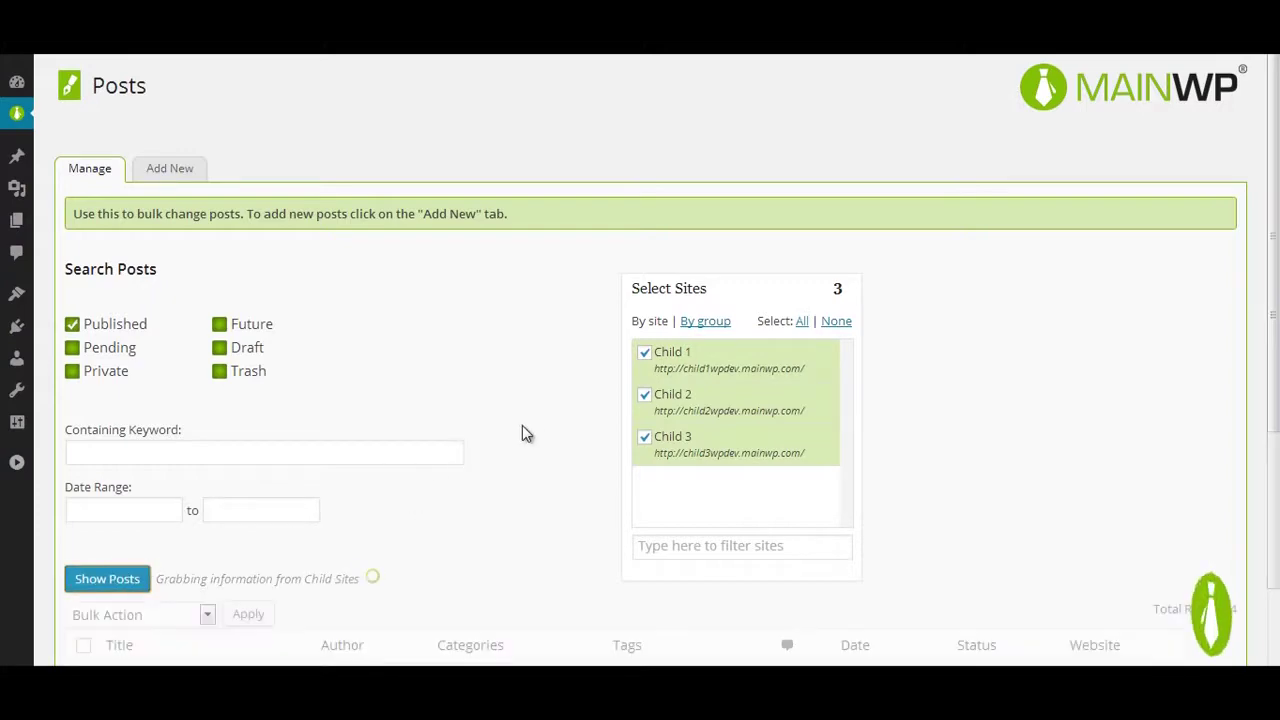
{"action": "scroll", "coordinate": [522, 434], "scroll_direction": "down", "scroll_amount": 4}
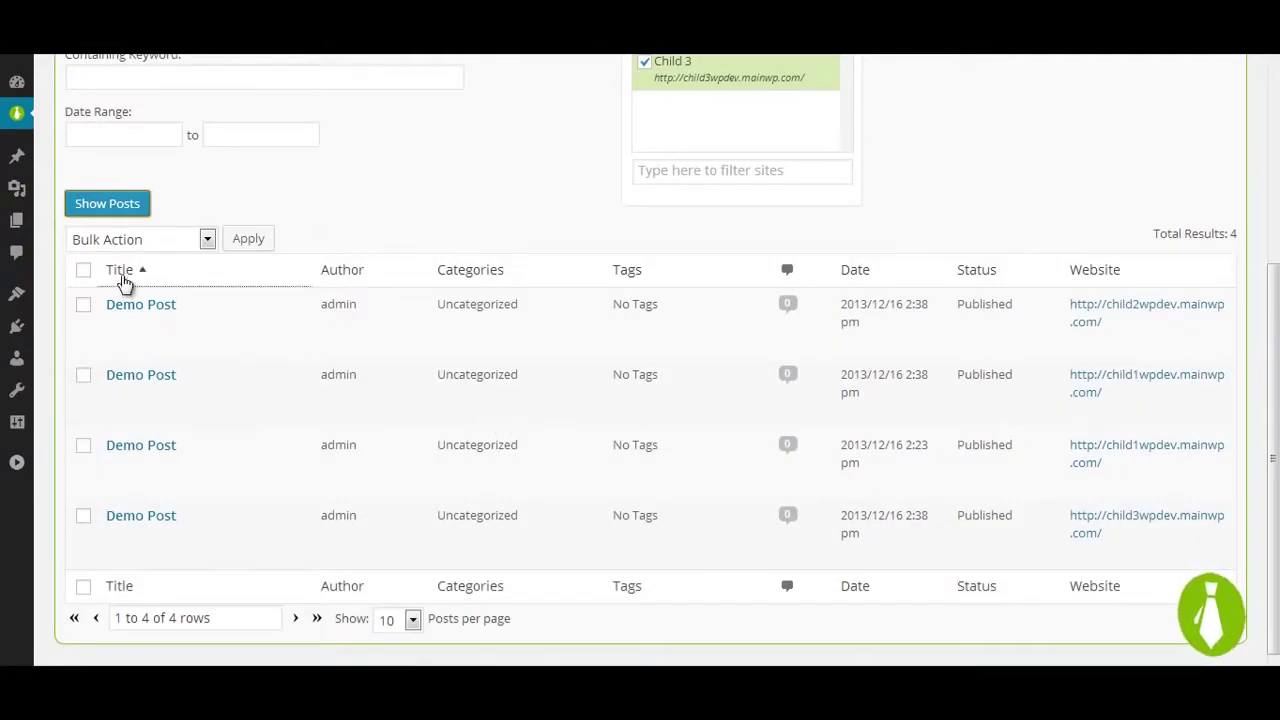
{"action": "left_click", "coordinate": [84, 271]}
{"action": "left_click", "coordinate": [178, 241]}
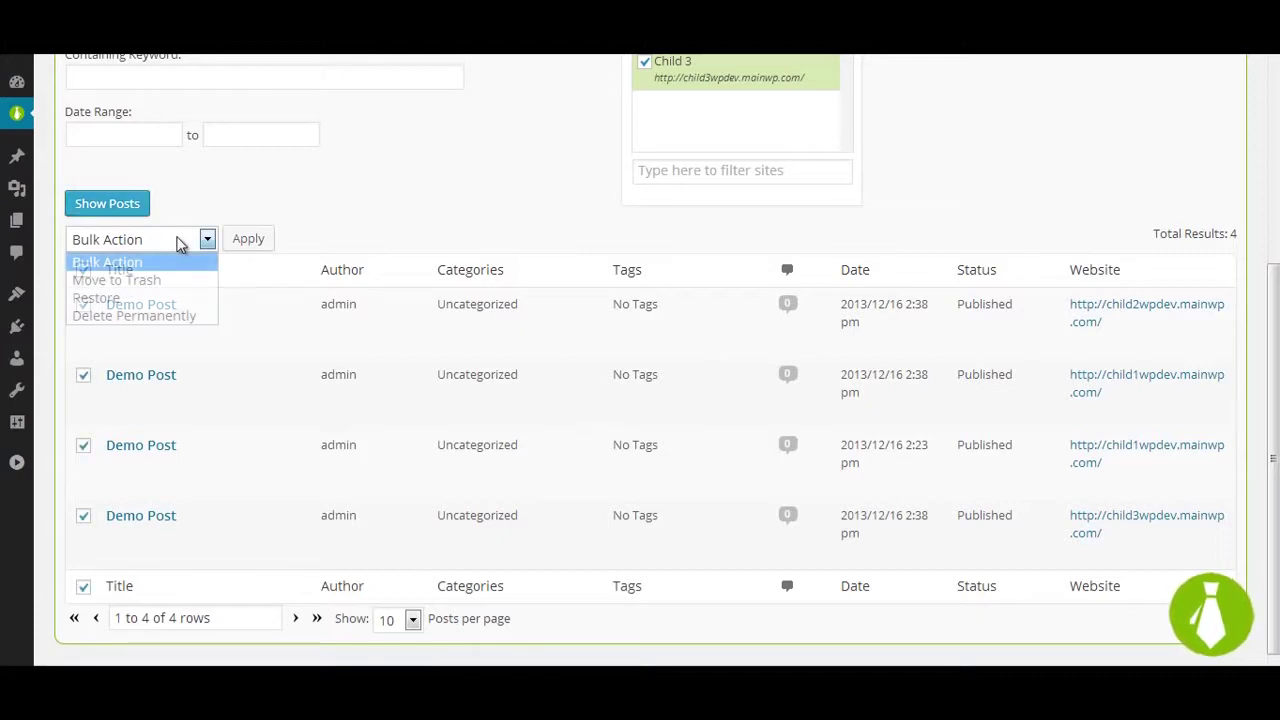
{"action": "left_click", "coordinate": [165, 290]}
{"action": "left_click", "coordinate": [247, 240]}
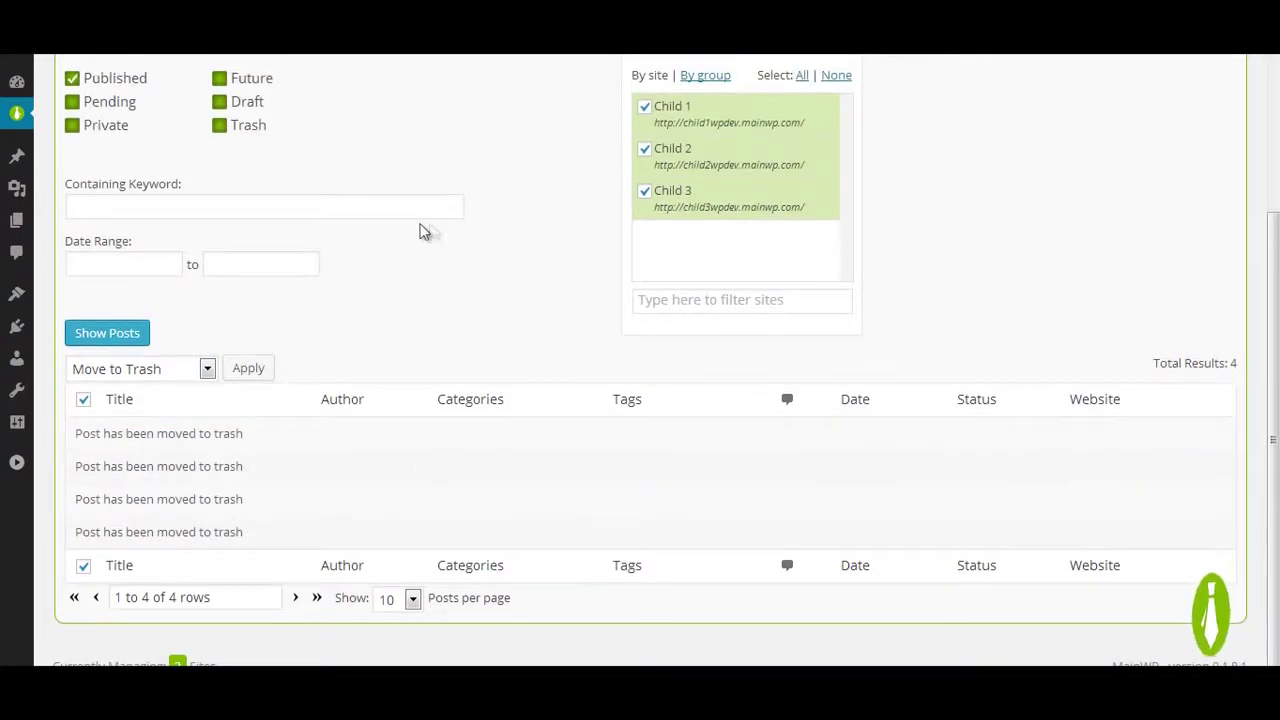
Step: List trashed posts from all child sites and restore two of the Demo Posts
{"action": "left_click", "coordinate": [228, 130]}
{"action": "left_click", "coordinate": [100, 82]}
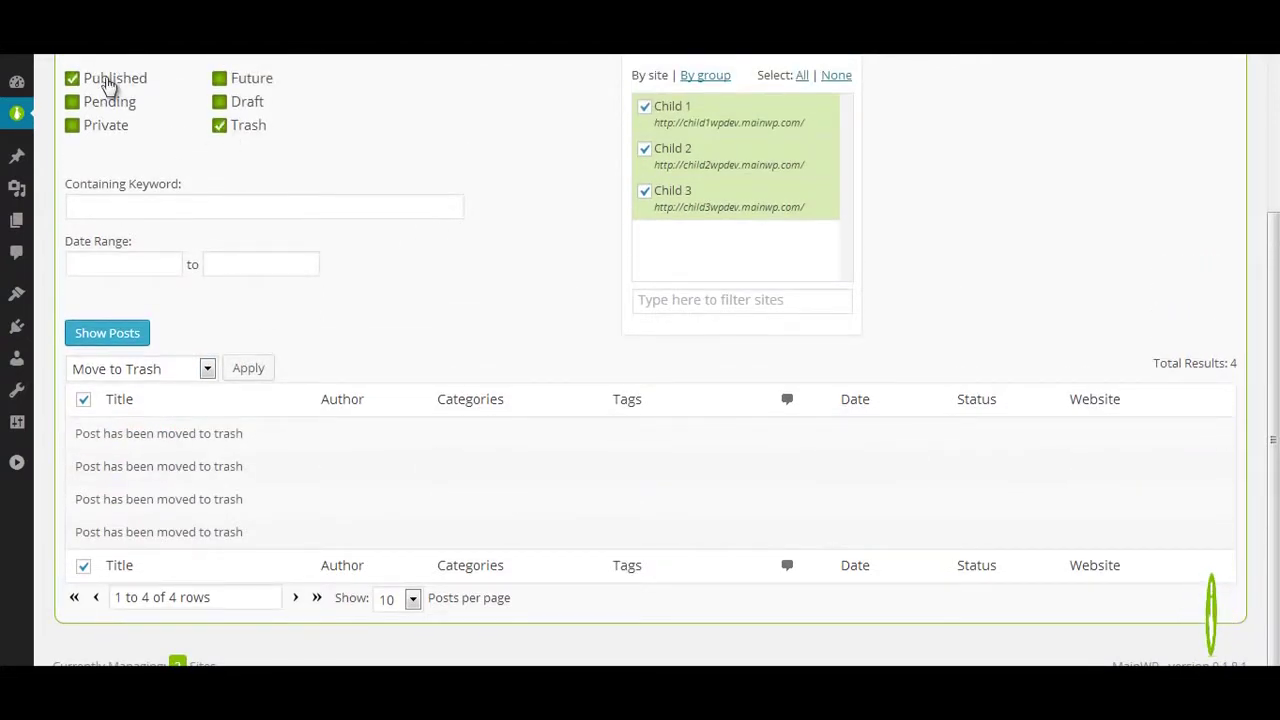
{"action": "left_click", "coordinate": [138, 333]}
{"action": "left_click", "coordinate": [148, 331]}
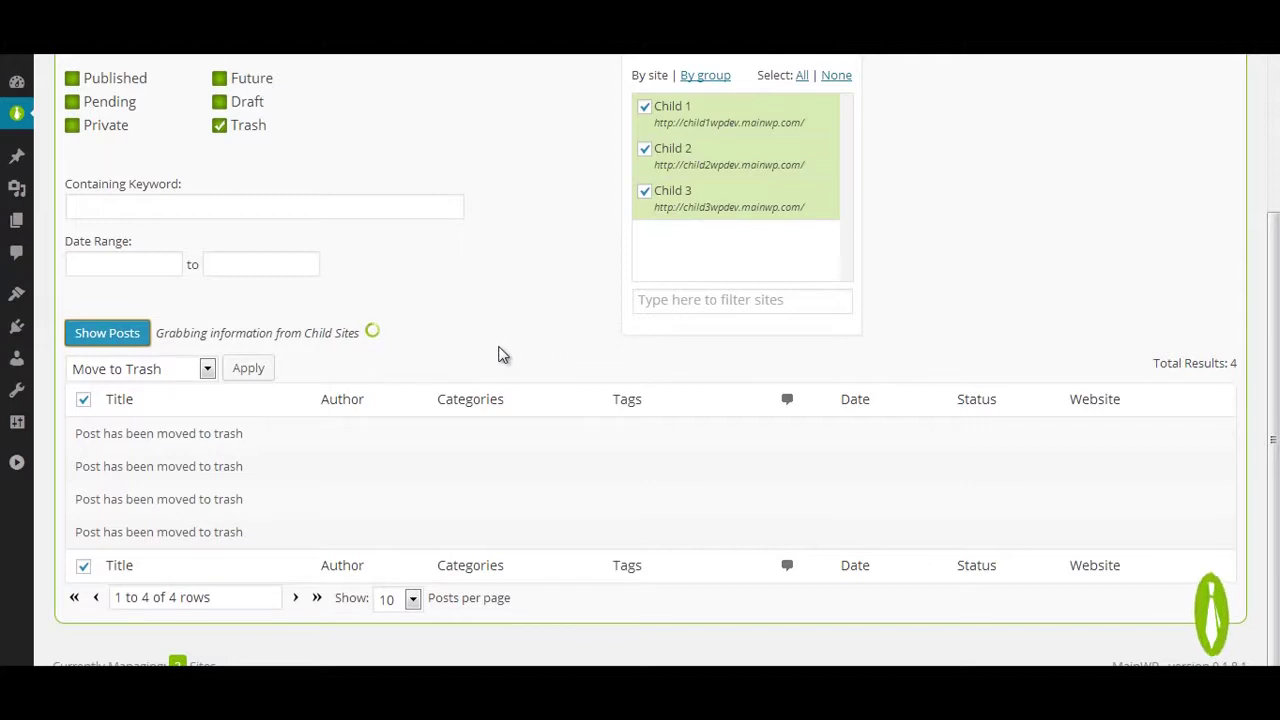
{"action": "scroll", "coordinate": [500, 354], "scroll_direction": "down", "scroll_amount": 2}
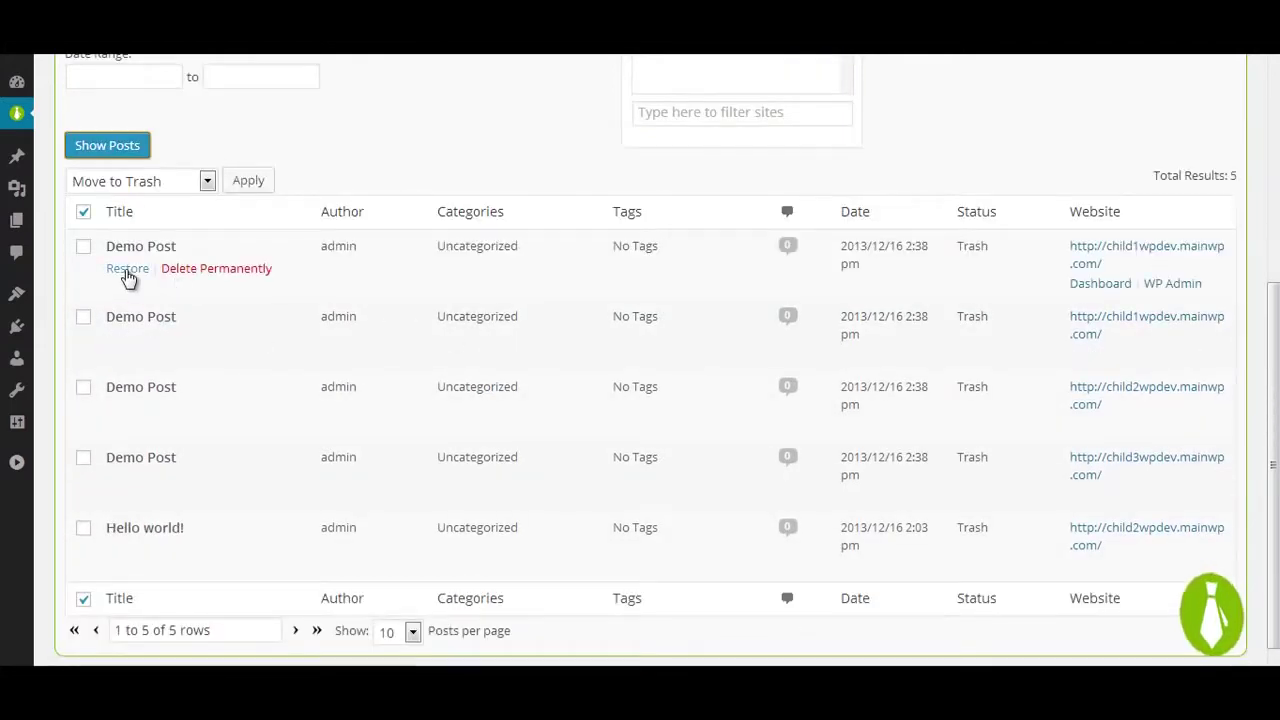
{"action": "left_click", "coordinate": [127, 270]}
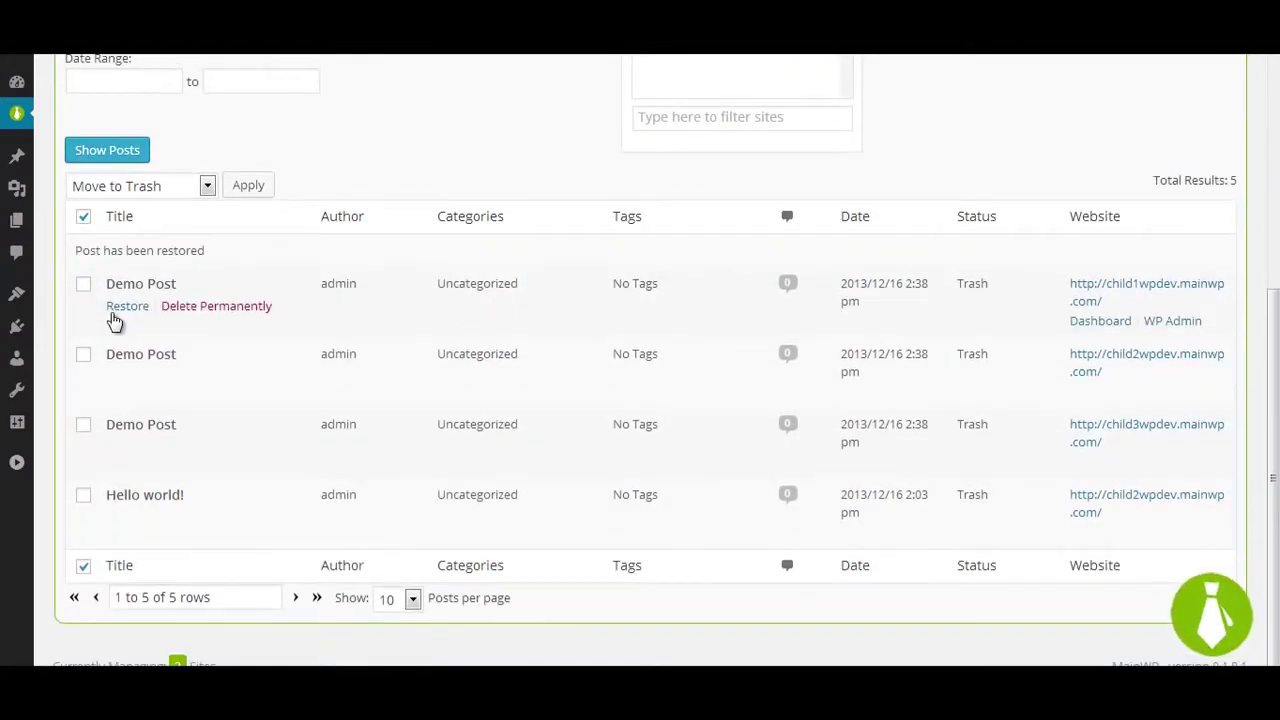
{"action": "left_click", "coordinate": [112, 313]}
Step: Permanently delete all remaining trashed posts with the Delete Permanently bulk action
{"action": "left_click", "coordinate": [84, 256]}
{"action": "left_click", "coordinate": [84, 256]}
{"action": "left_click", "coordinate": [170, 225]}
{"action": "left_click", "coordinate": [178, 297]}
{"action": "left_click", "coordinate": [248, 225]}
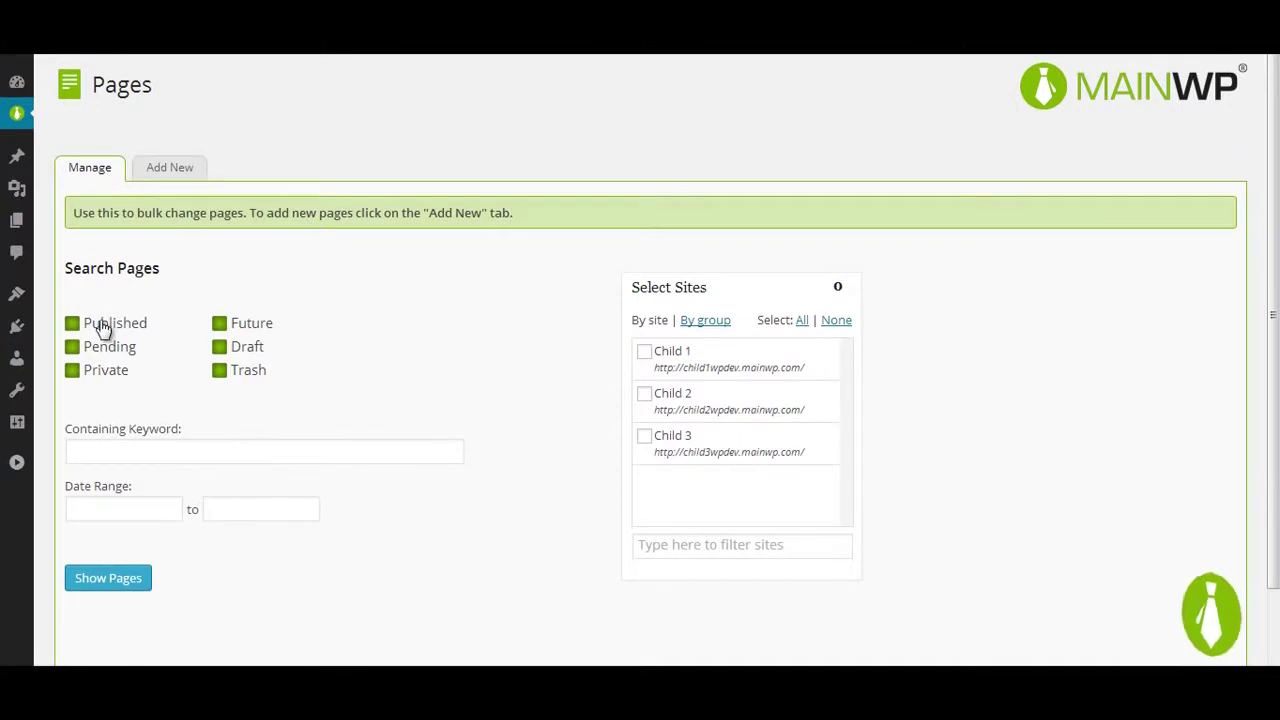
Step: Set the page search date range from 2013-04-01 to 2013-12-17
{"action": "left_click", "coordinate": [103, 509]}
{"action": "left_click", "coordinate": [85, 315]}
{"action": "left_click", "coordinate": [85, 315]}
{"action": "left_click", "coordinate": [85, 315]}
{"action": "left_click", "coordinate": [85, 315]}
{"action": "left_click", "coordinate": [85, 315]}
{"action": "left_click", "coordinate": [85, 315]}
{"action": "left_click", "coordinate": [85, 315]}
{"action": "left_click", "coordinate": [85, 315]}
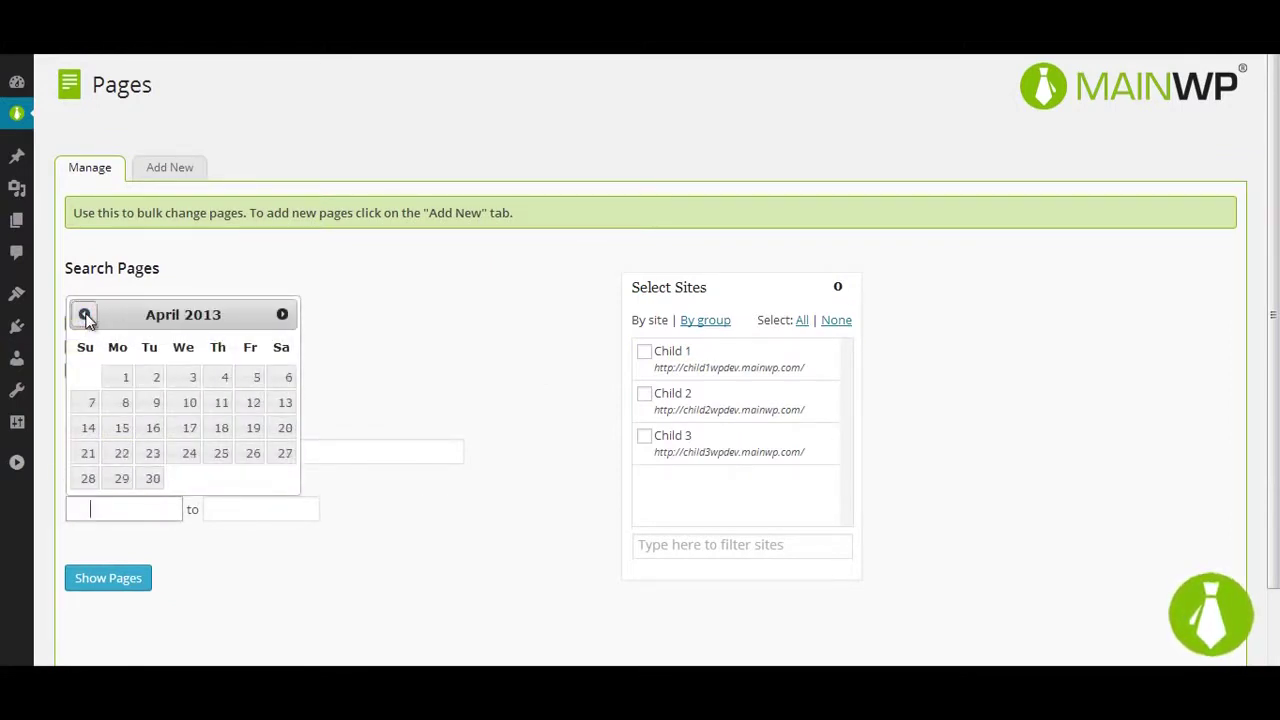
{"action": "left_click", "coordinate": [120, 380]}
{"action": "left_click", "coordinate": [248, 509]}
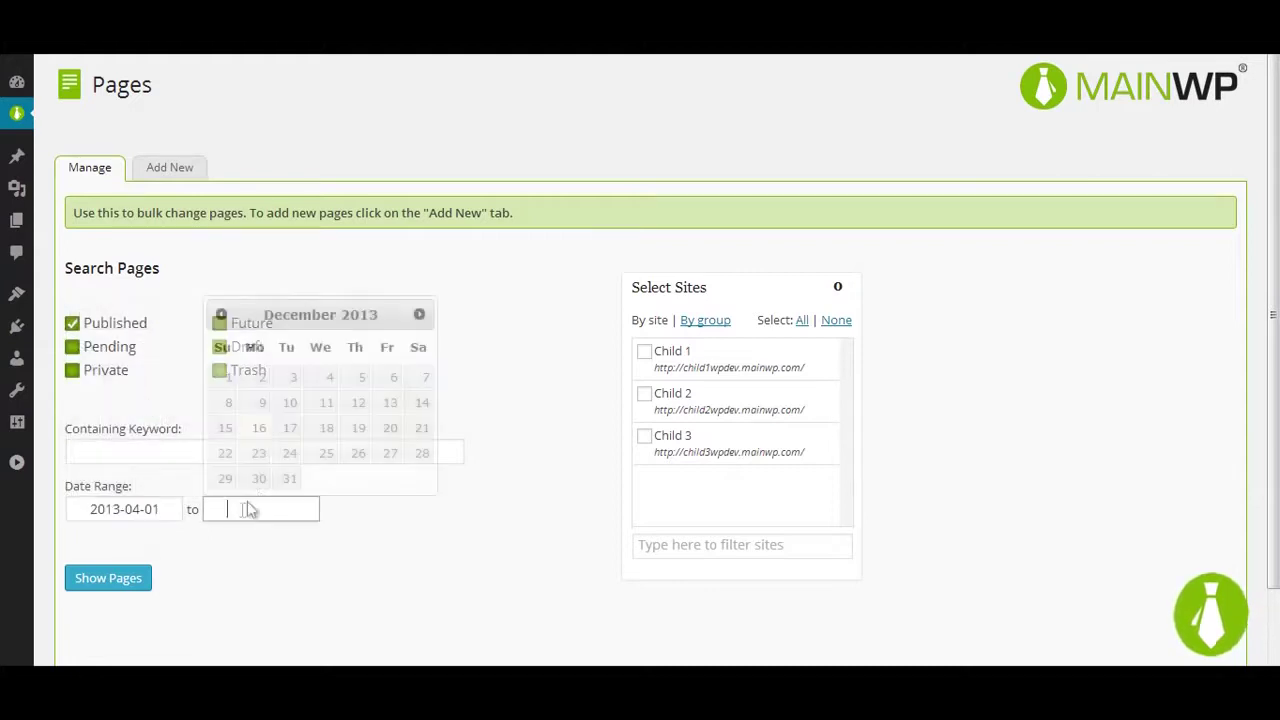
{"action": "left_click", "coordinate": [289, 428]}
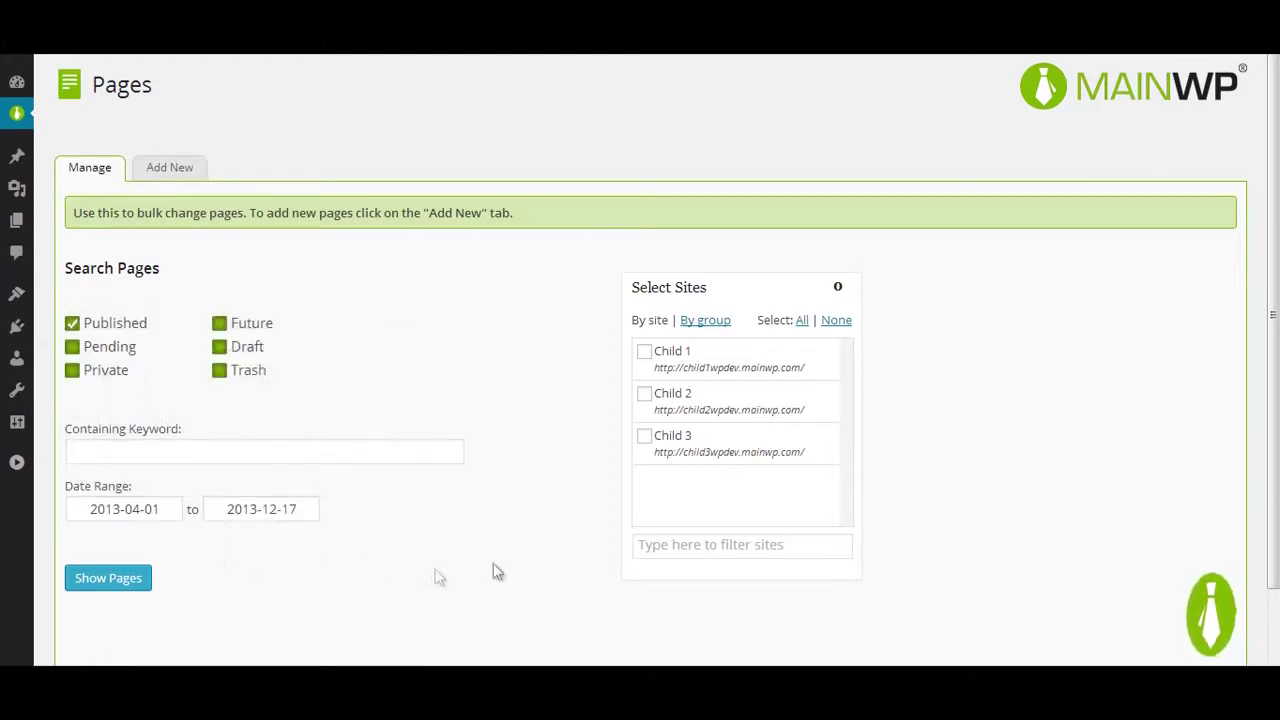
Step: List matching pages on Child 1–3, trash Child 1's Sample Page, and open Child 2's
{"action": "left_click", "coordinate": [743, 357]}
{"action": "left_click", "coordinate": [725, 400]}
{"action": "left_click", "coordinate": [644, 436]}
{"action": "left_click", "coordinate": [108, 578]}
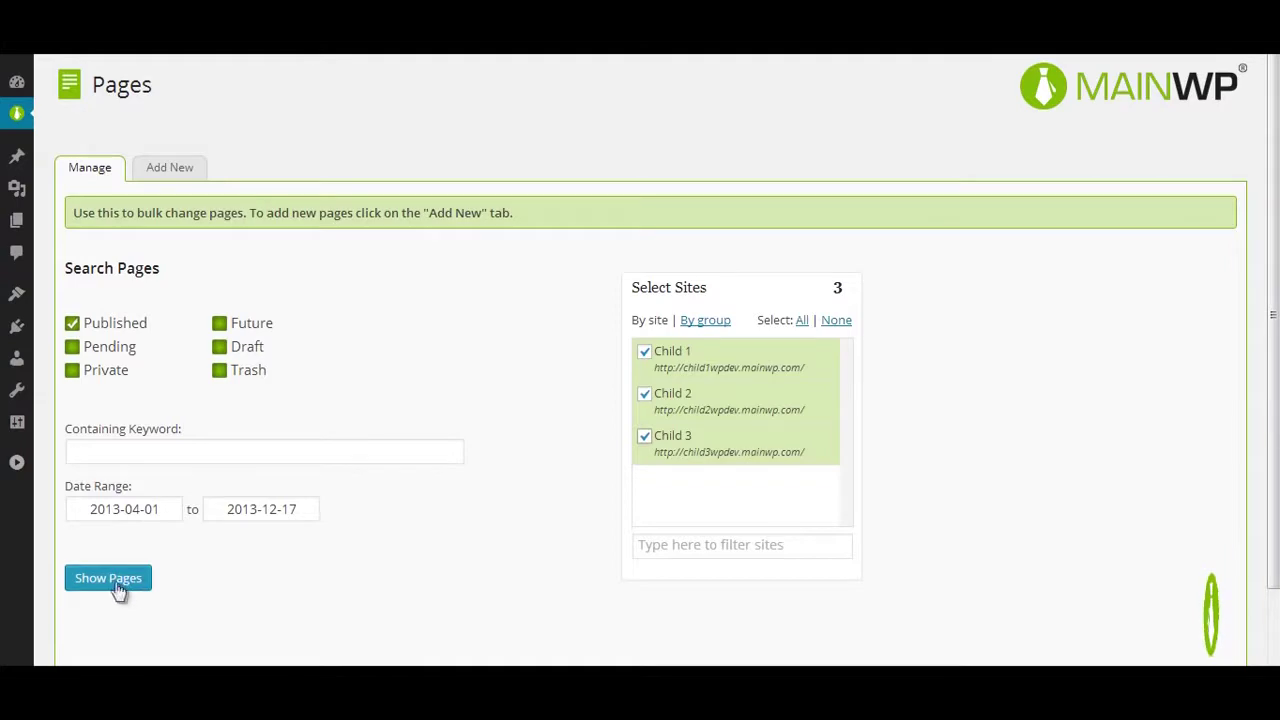
{"action": "scroll", "coordinate": [477, 497], "scroll_direction": "down", "scroll_amount": 3}
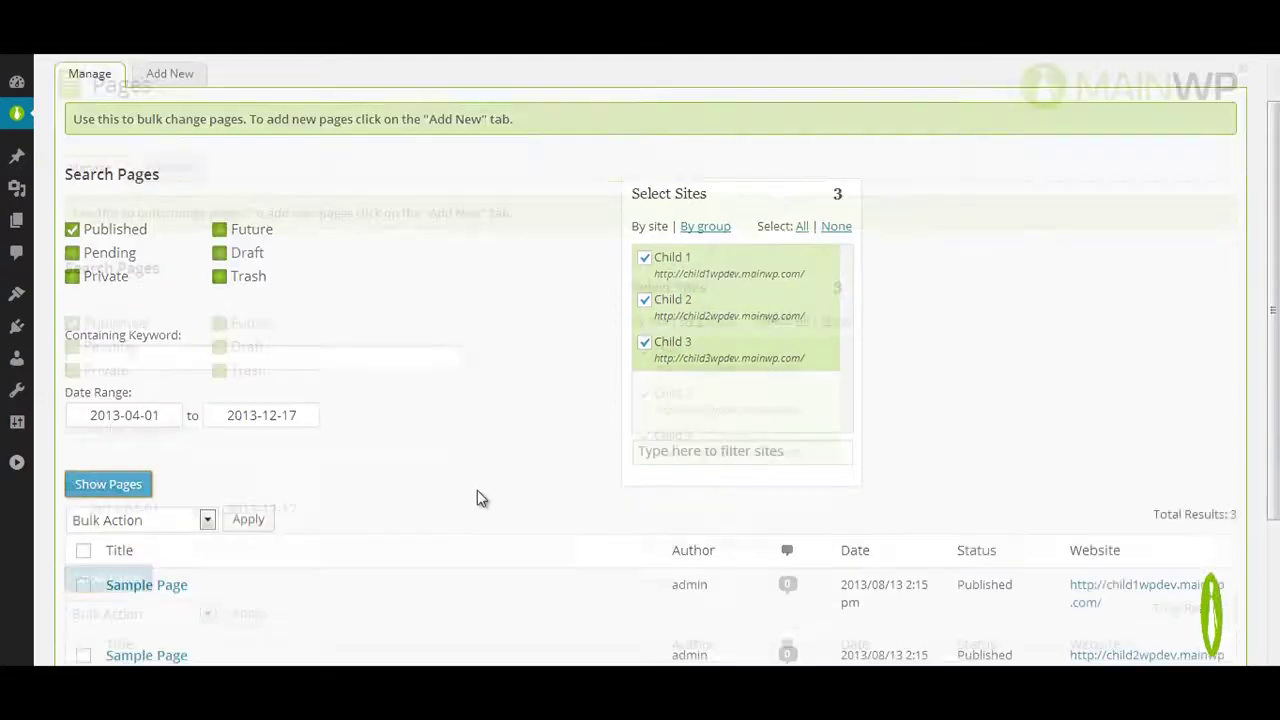
{"action": "left_click", "coordinate": [152, 377]}
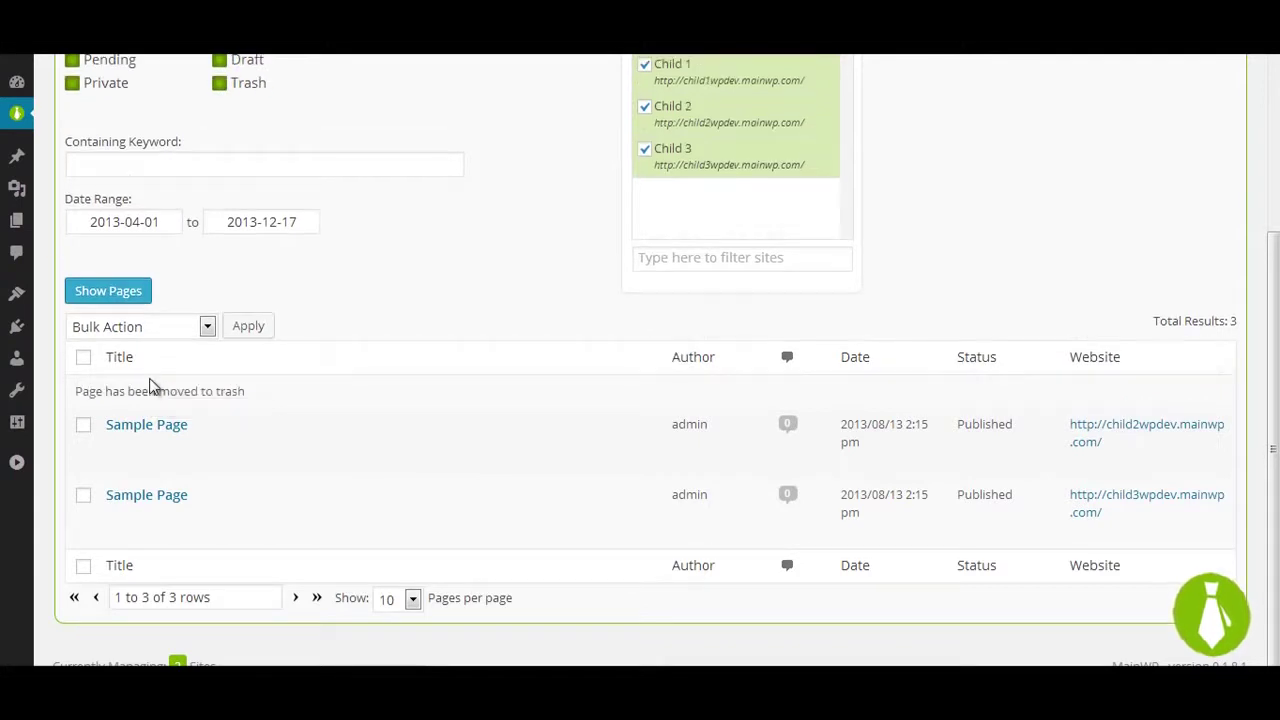
{"action": "left_click", "coordinate": [502, 368]}
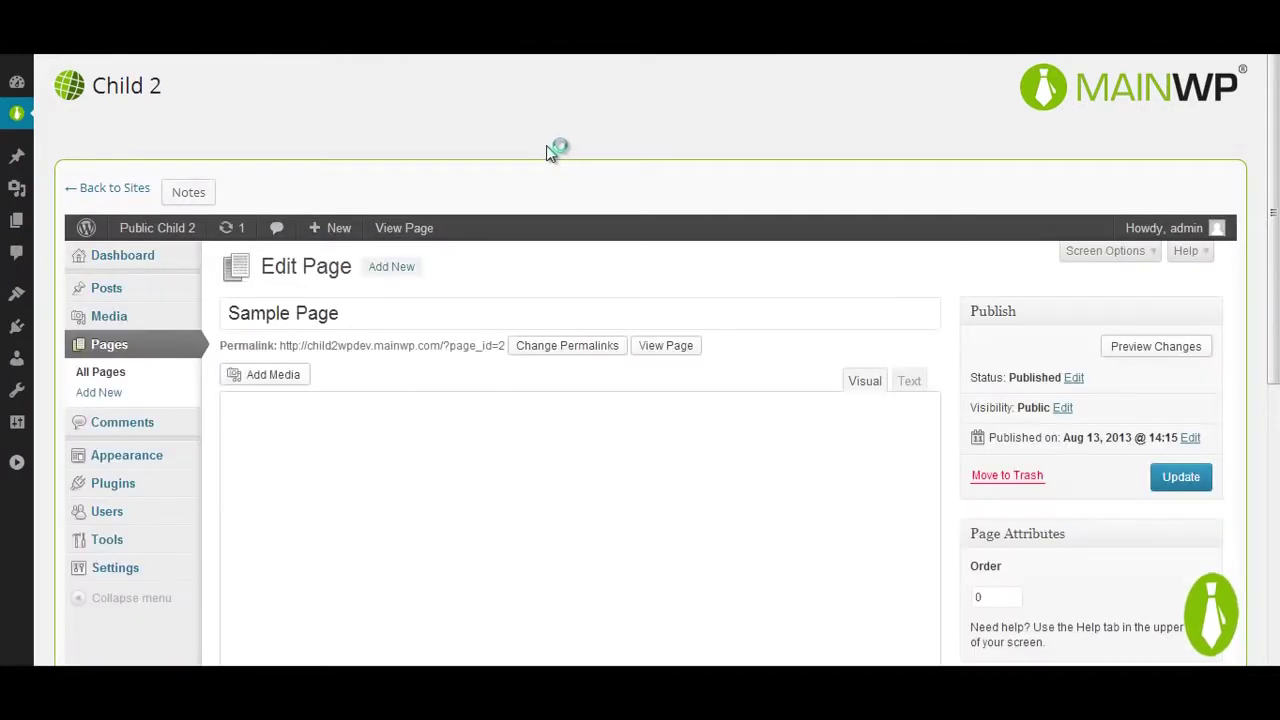
{"action": "scroll", "coordinate": [500, 165], "scroll_direction": "up", "scroll_amount": 1}
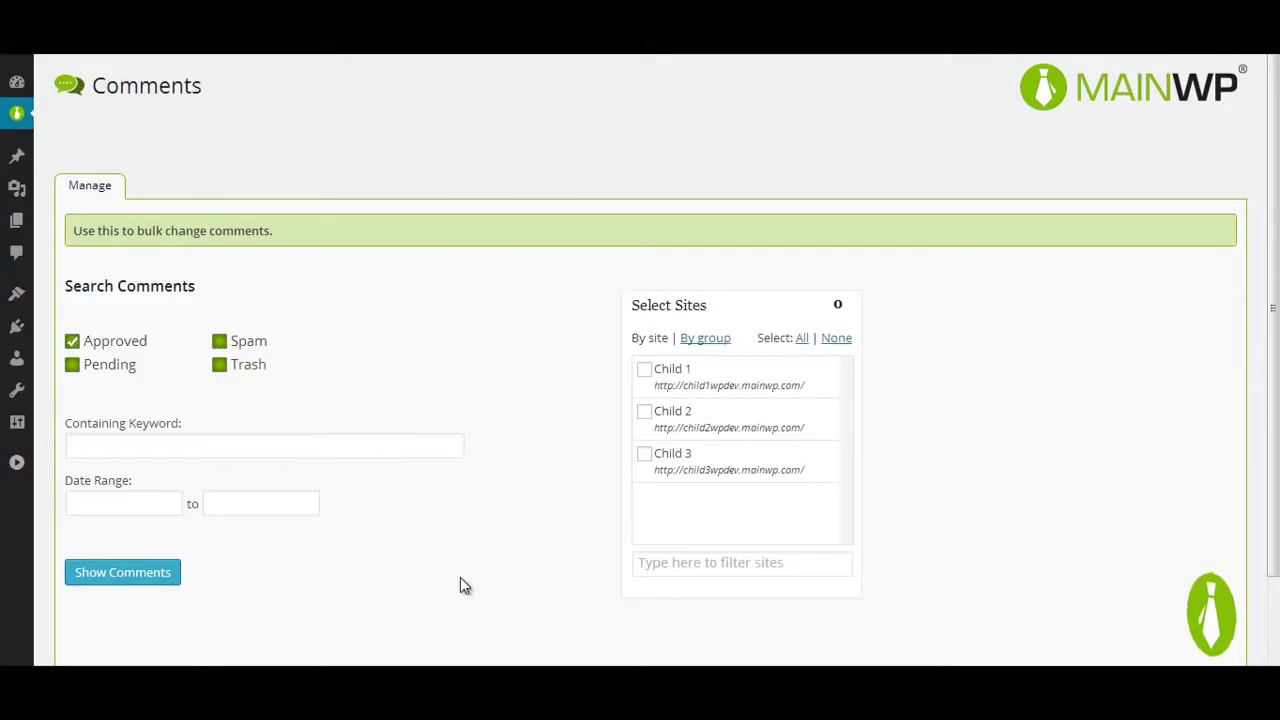
Step: List approved comments on all three sites and unapprove the Hello world! sample comment
{"action": "left_click", "coordinate": [801, 338]}
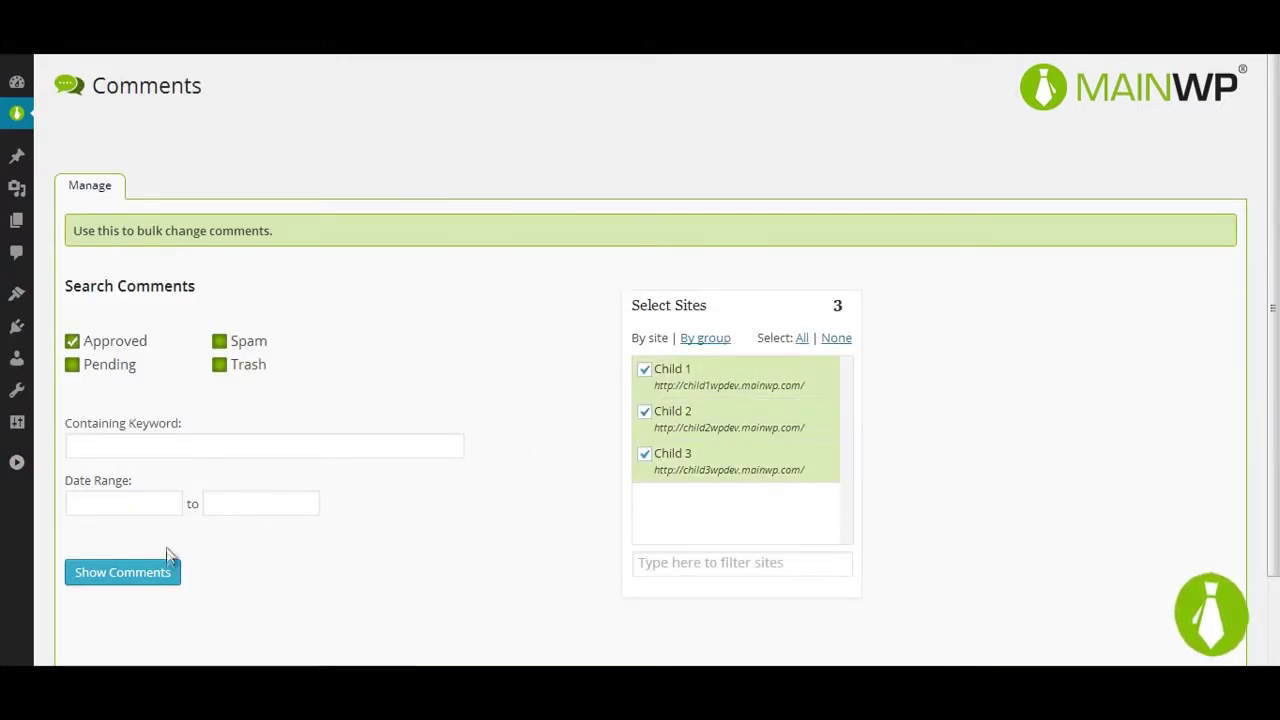
{"action": "left_click", "coordinate": [168, 566]}
{"action": "scroll", "coordinate": [470, 492], "scroll_direction": "down", "scroll_amount": 2}
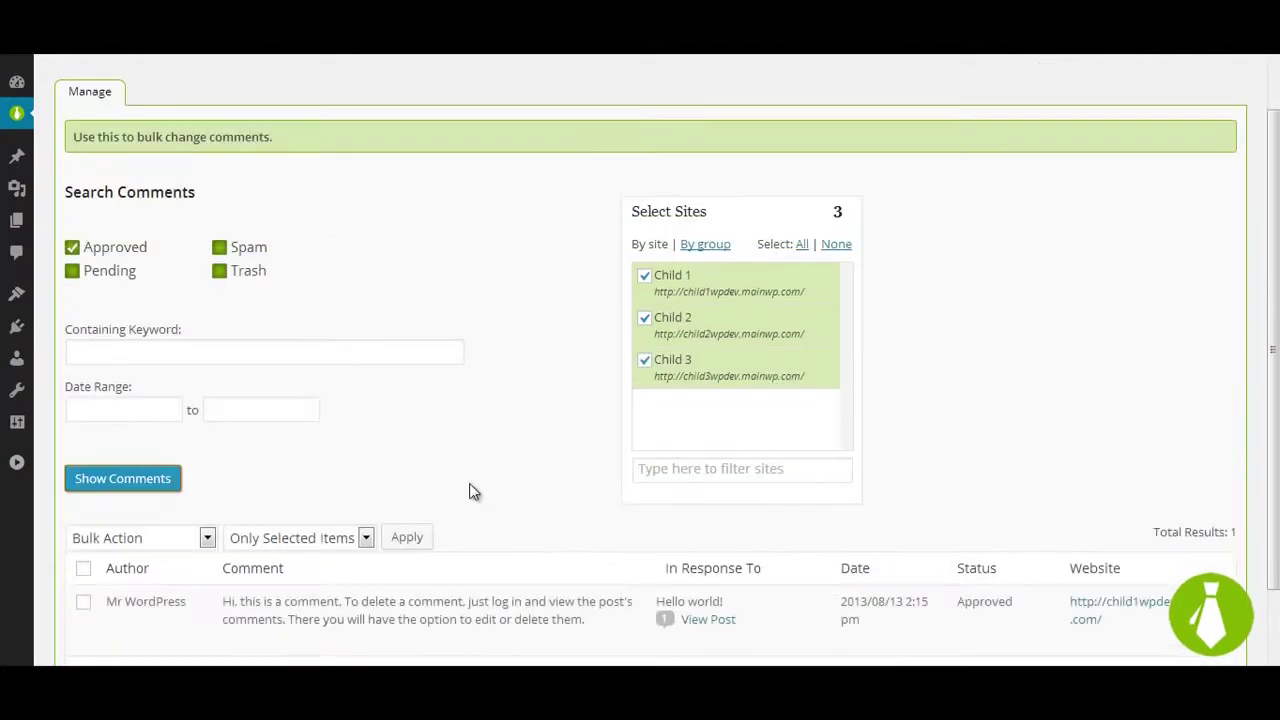
{"action": "left_click", "coordinate": [238, 543]}
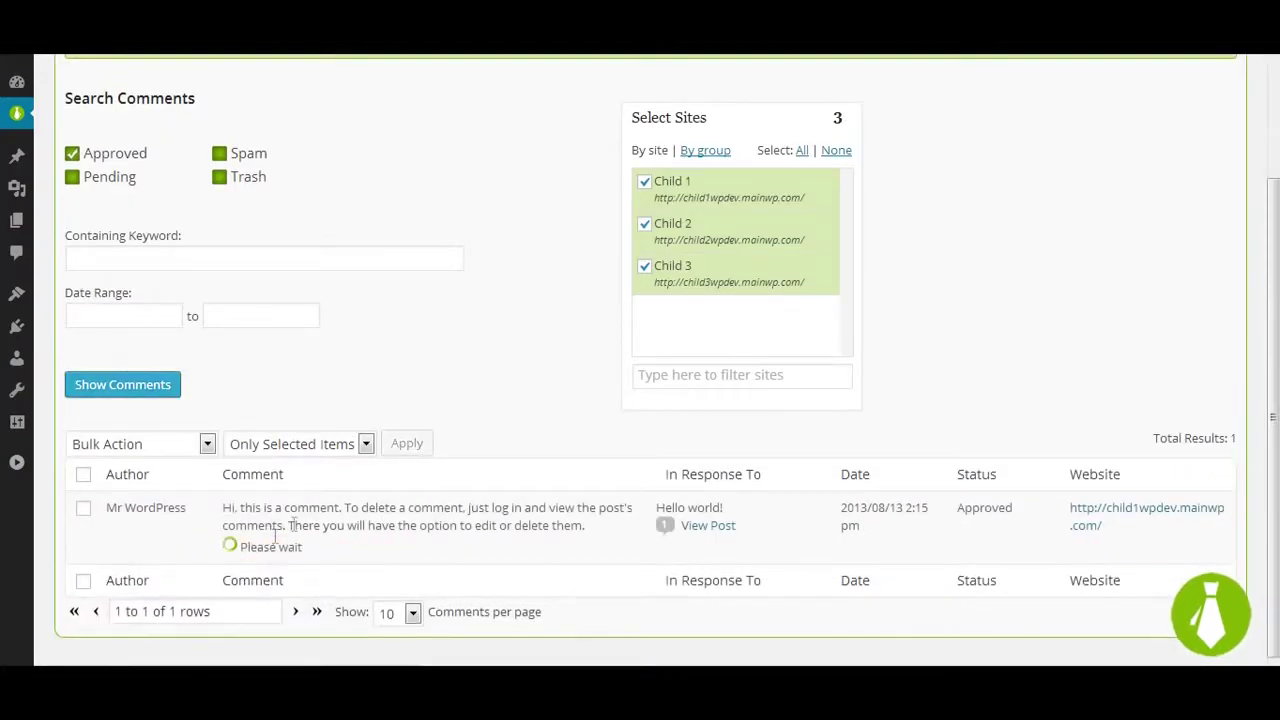
Step: List pending comments, approve the first one, and mark the second as spam
{"action": "left_click", "coordinate": [115, 180]}
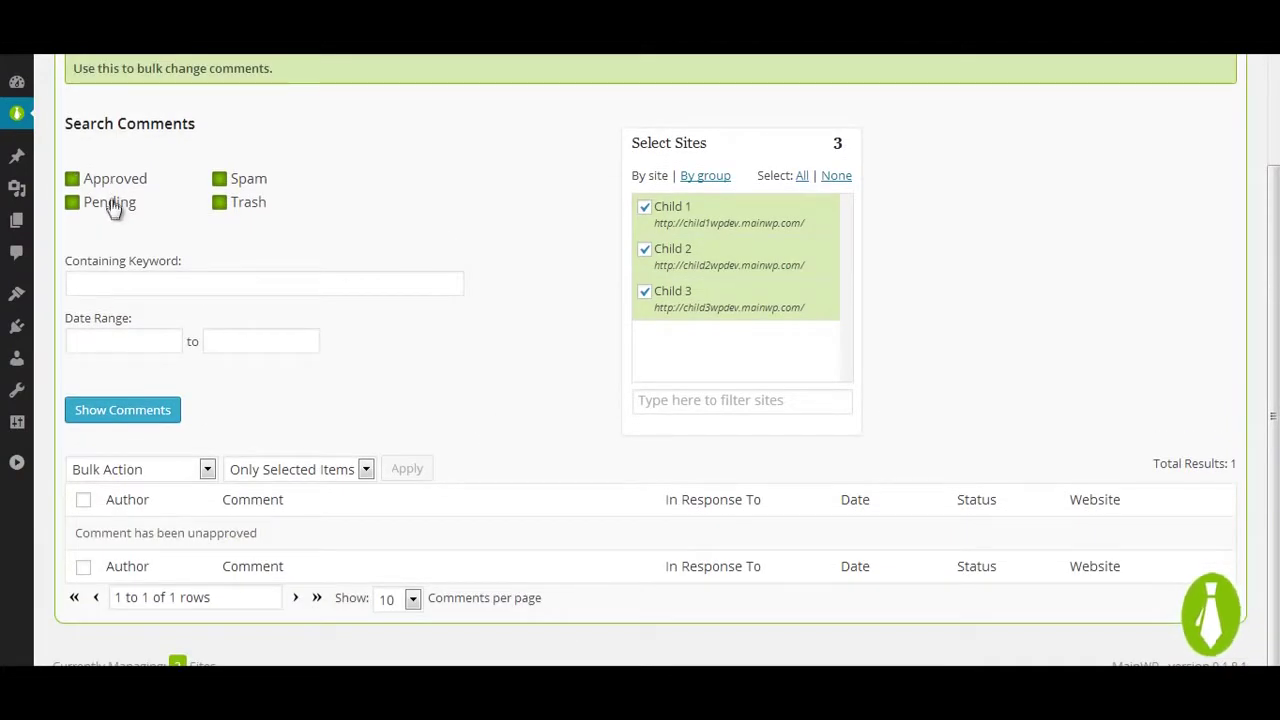
{"action": "left_click", "coordinate": [112, 203]}
{"action": "left_click", "coordinate": [124, 410]}
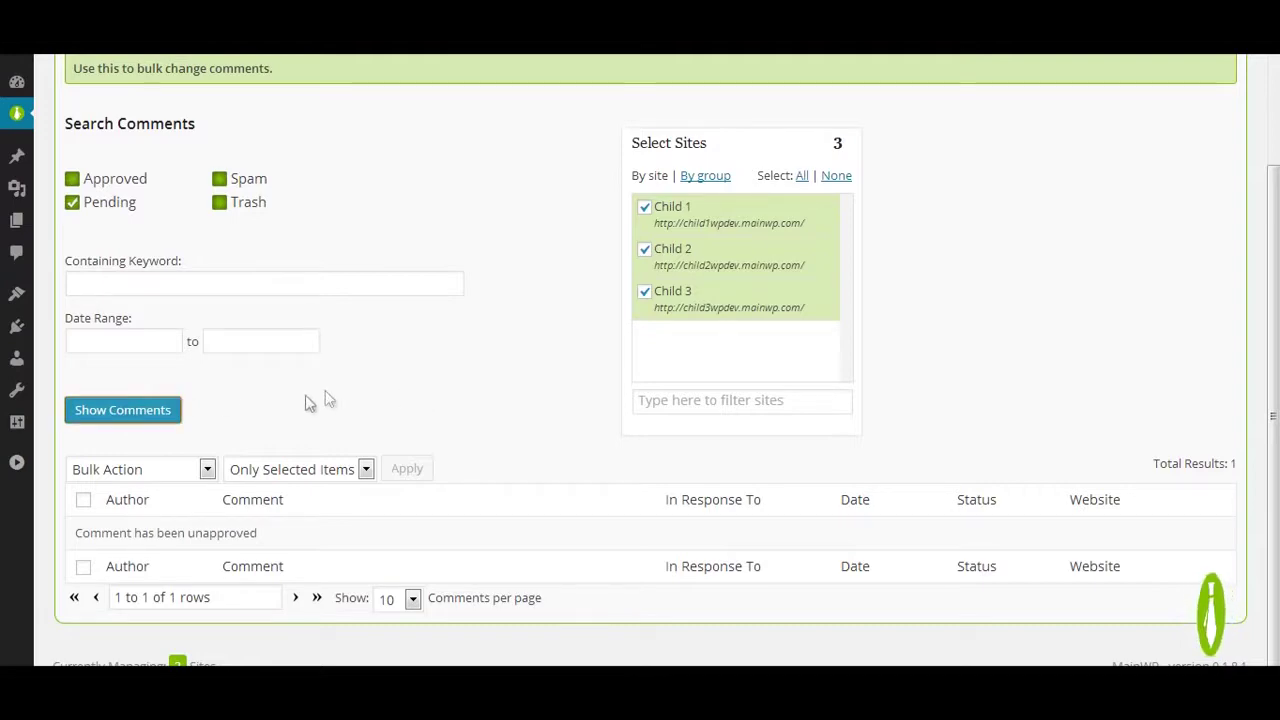
{"action": "left_click", "coordinate": [157, 412]}
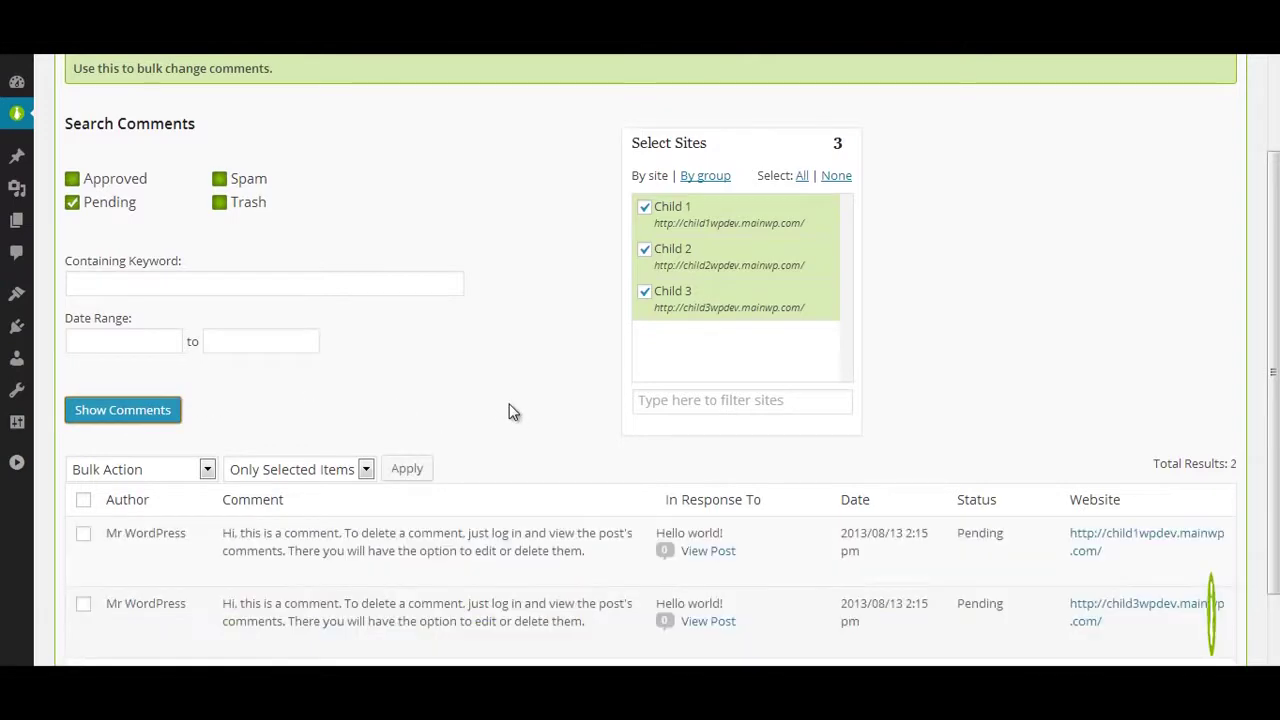
{"action": "scroll", "coordinate": [508, 410], "scroll_direction": "down", "scroll_amount": 1}
{"action": "mouse_move", "coordinate": [183, 457]}
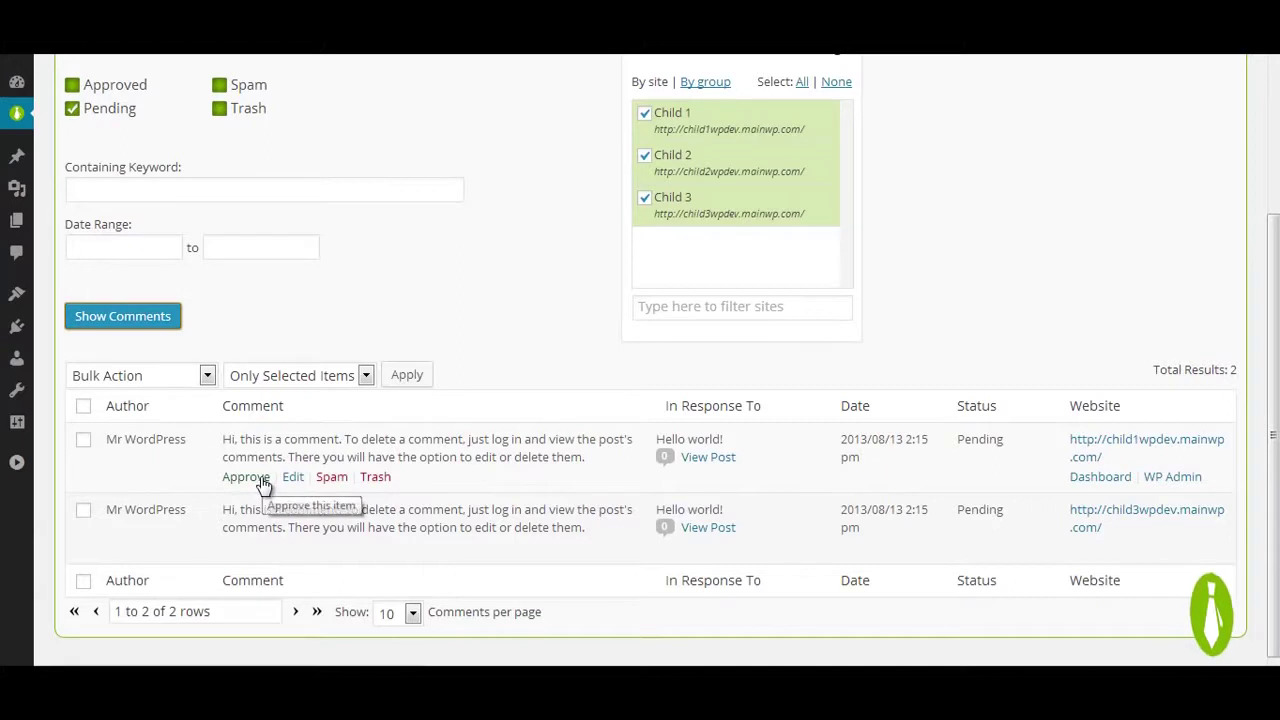
{"action": "left_click", "coordinate": [246, 477]}
{"action": "left_click", "coordinate": [337, 541]}
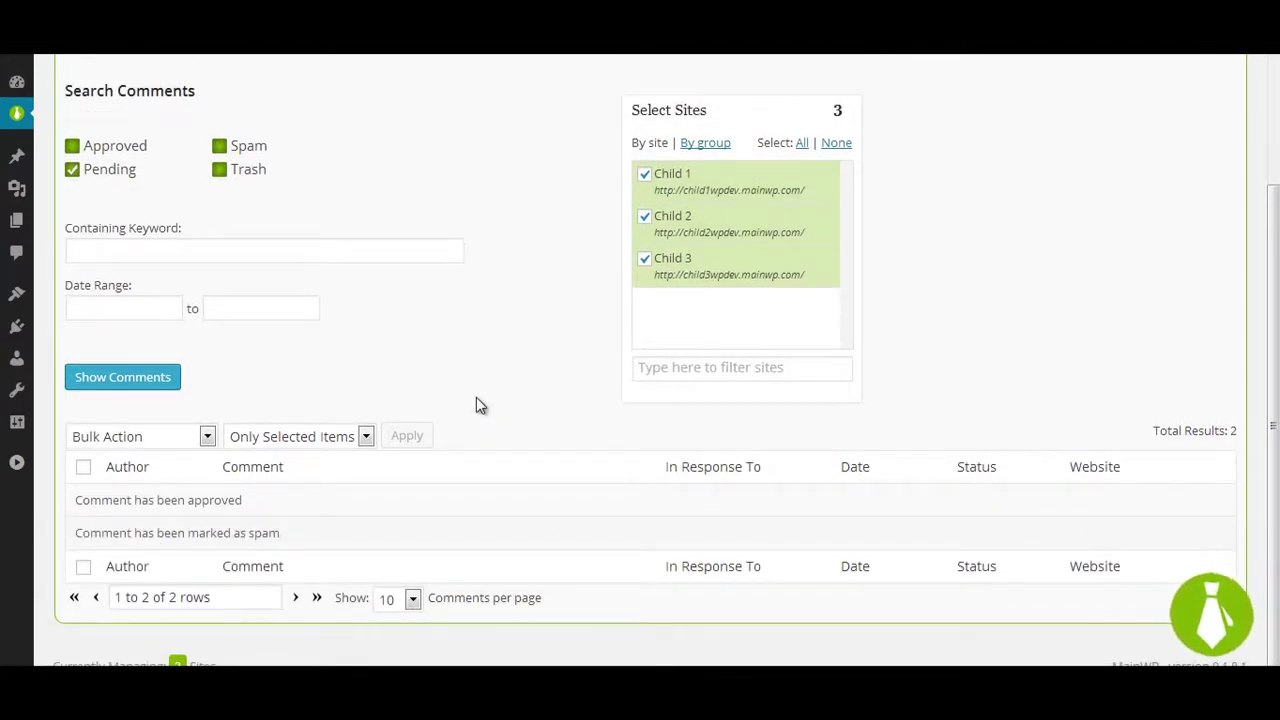
{"action": "scroll", "coordinate": [476, 404], "scroll_direction": "up", "scroll_amount": 1}
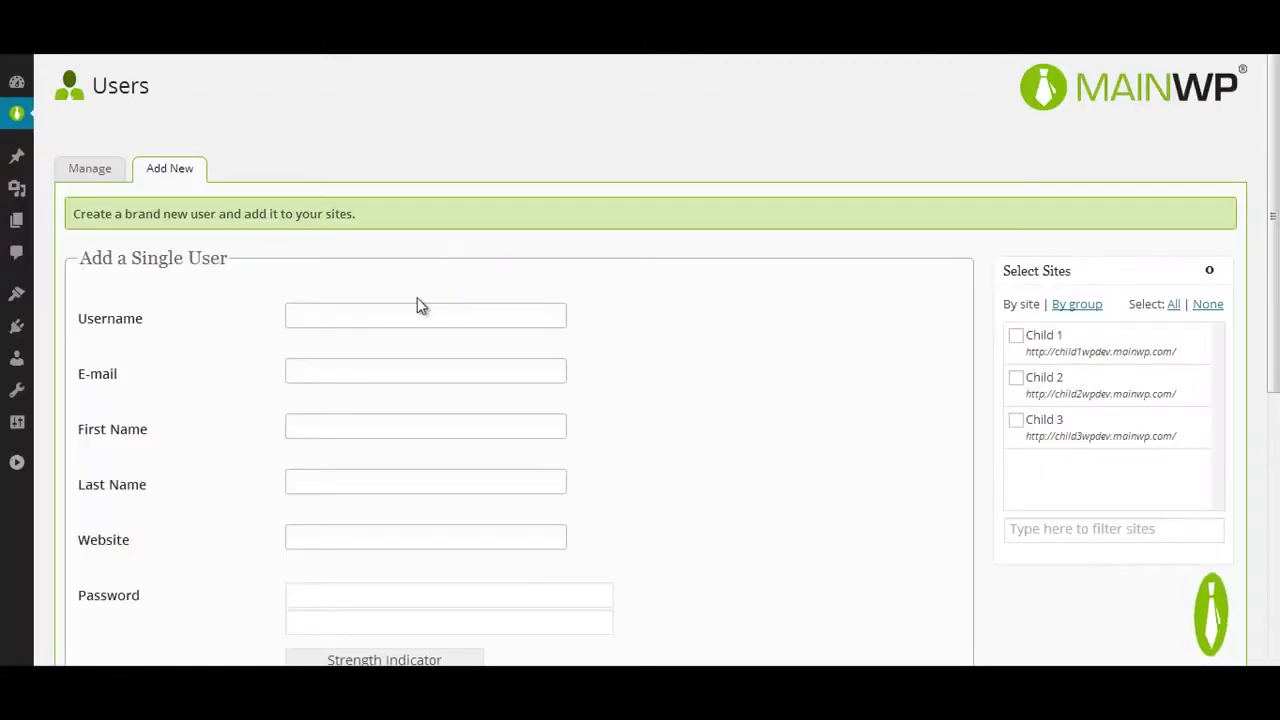
Step: Fill in the new user's username, e-mail, name fields, and password with confirmation
{"action": "left_click", "coordinate": [373, 310]}
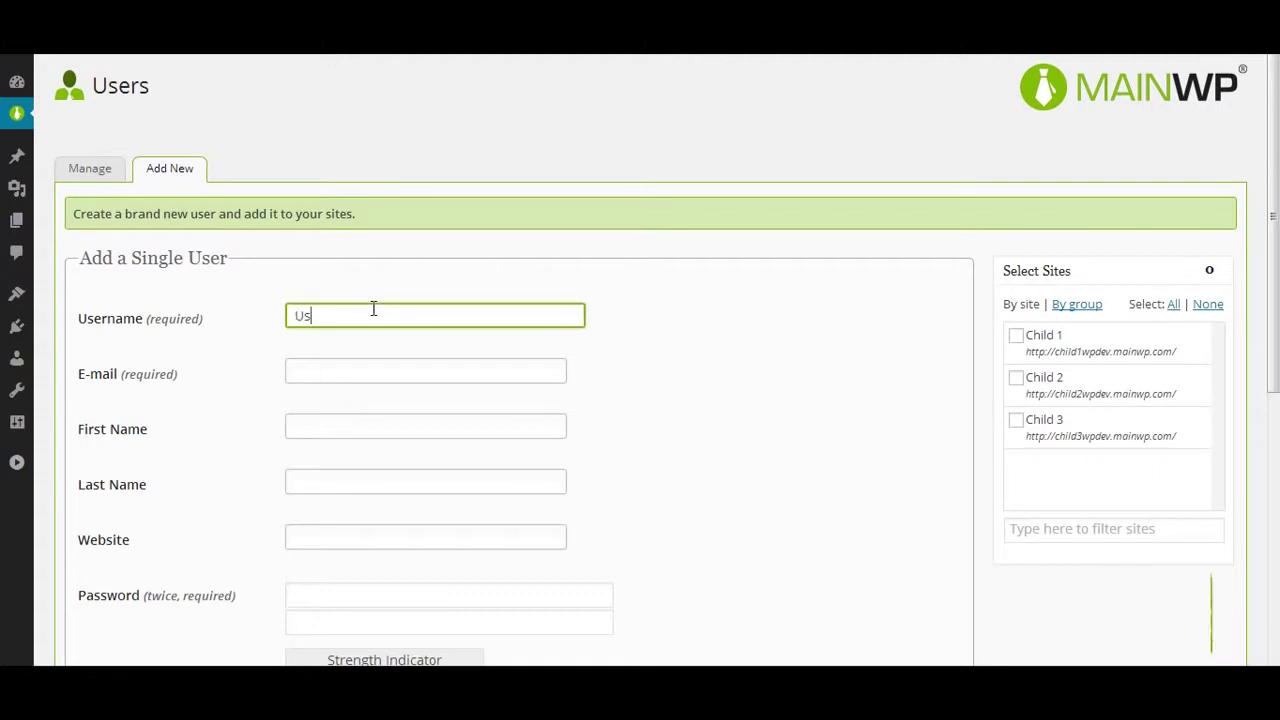
{"action": "left_click", "coordinate": [381, 370]}
{"action": "type", "text": "demo@email.com"}
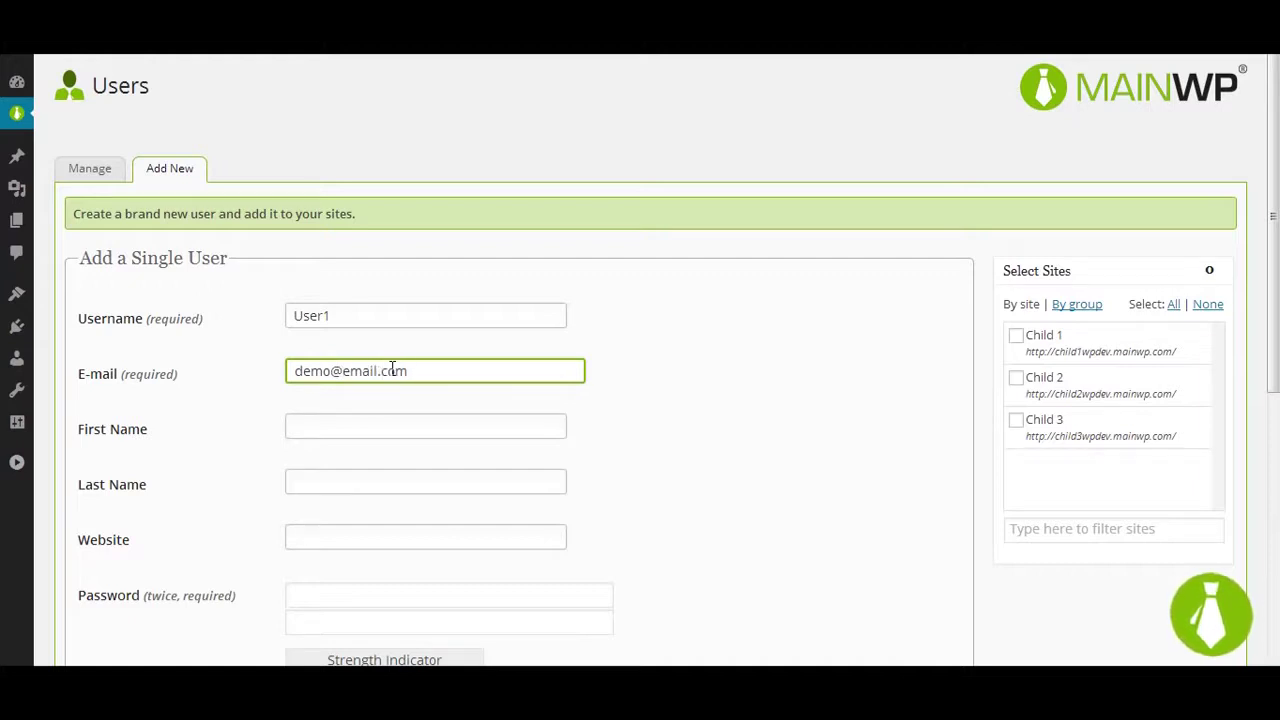
{"action": "key", "text": "Tab"}
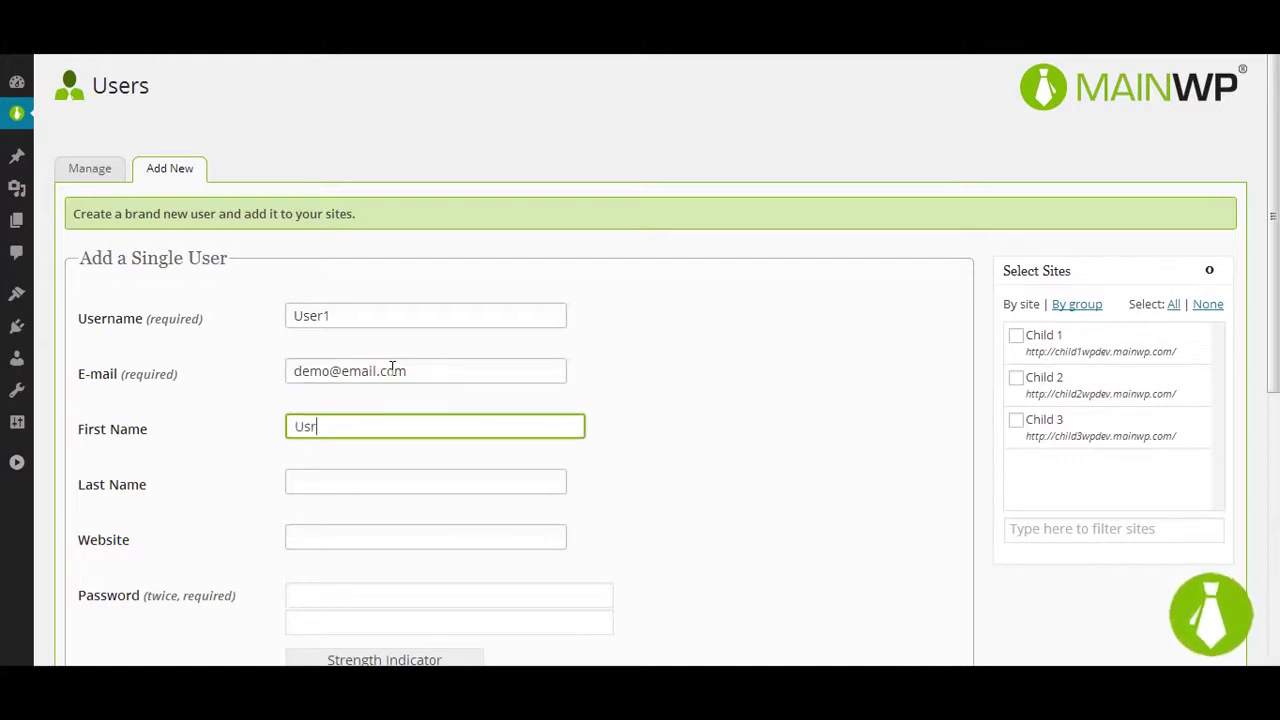
{"action": "key", "text": "Tab"}
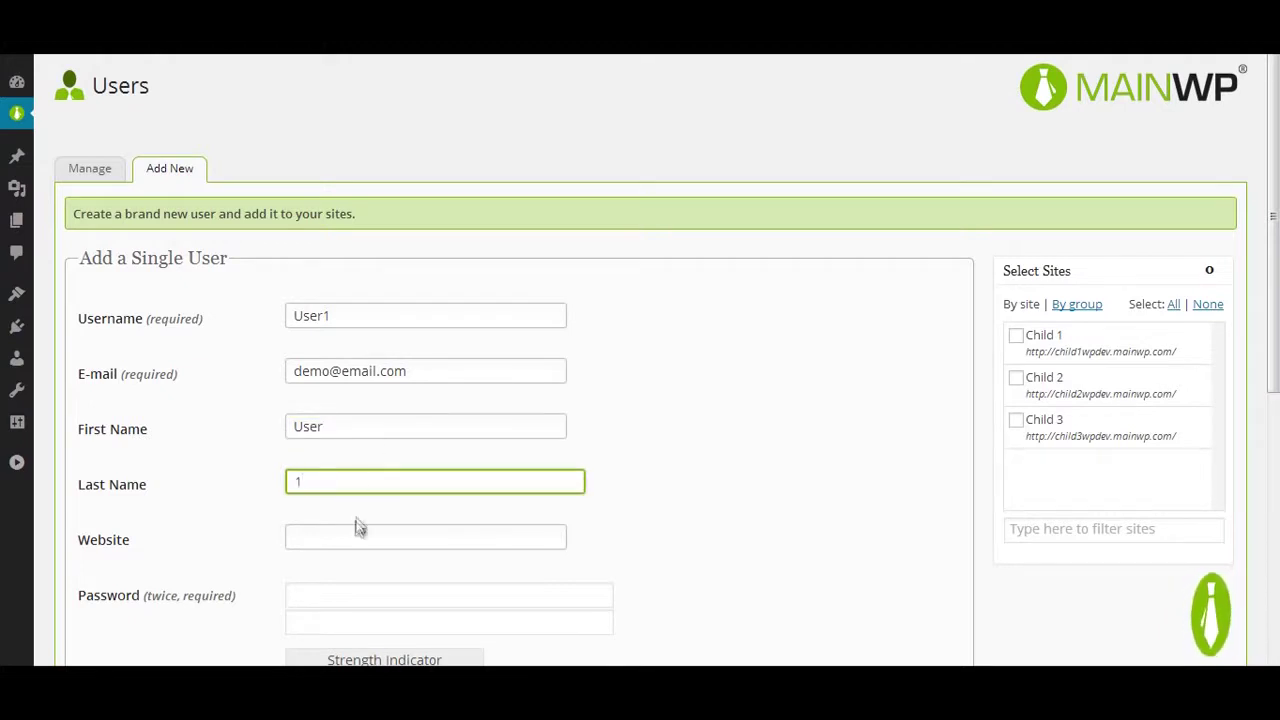
{"action": "scroll", "coordinate": [343, 580], "scroll_direction": "down", "scroll_amount": 1}
{"action": "left_click", "coordinate": [321, 491]}
{"action": "type", "text": "•••"}
{"action": "key", "text": "Tab"}
{"action": "type", "text": "••••••"}
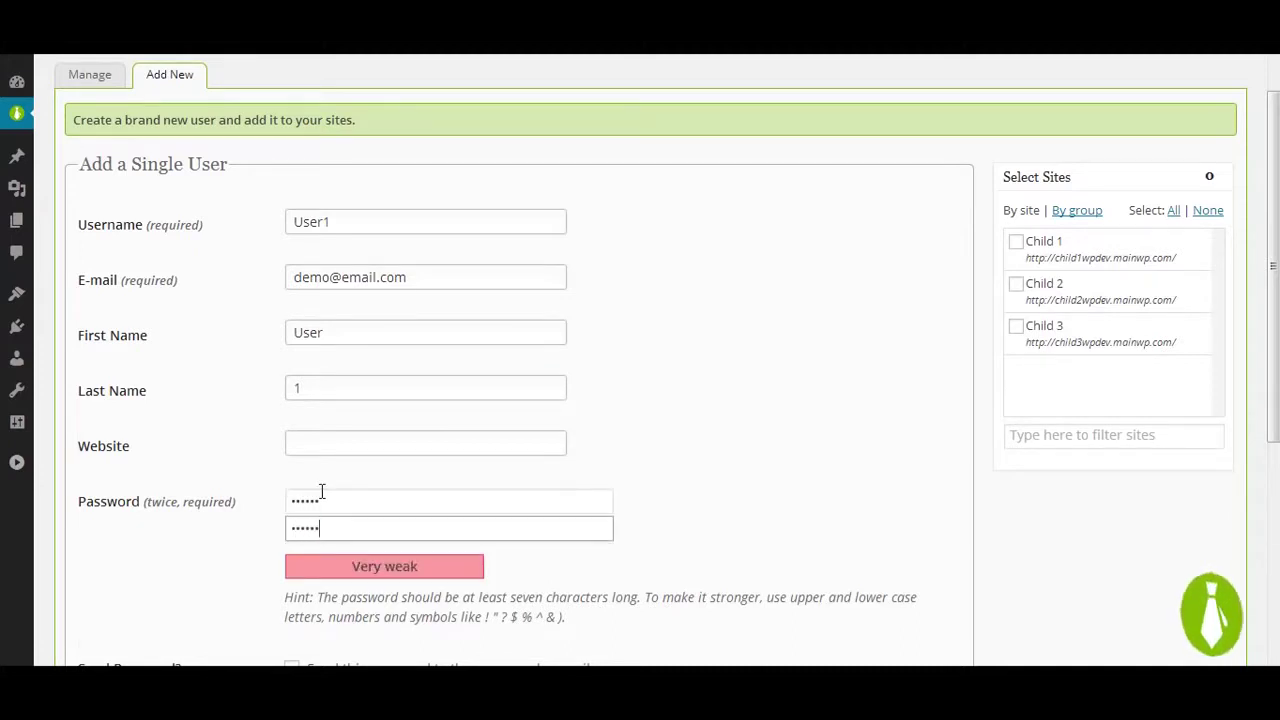
Step: Target Child 1, Child 2 and Child 3, set the role to Editor, and add the user
{"action": "scroll", "coordinate": [620, 400], "scroll_direction": "down", "scroll_amount": 1}
{"action": "left_click", "coordinate": [1042, 156]}
{"action": "left_click", "coordinate": [1036, 203]}
{"action": "left_click", "coordinate": [1034, 244]}
{"action": "scroll", "coordinate": [803, 303], "scroll_direction": "down", "scroll_amount": 2}
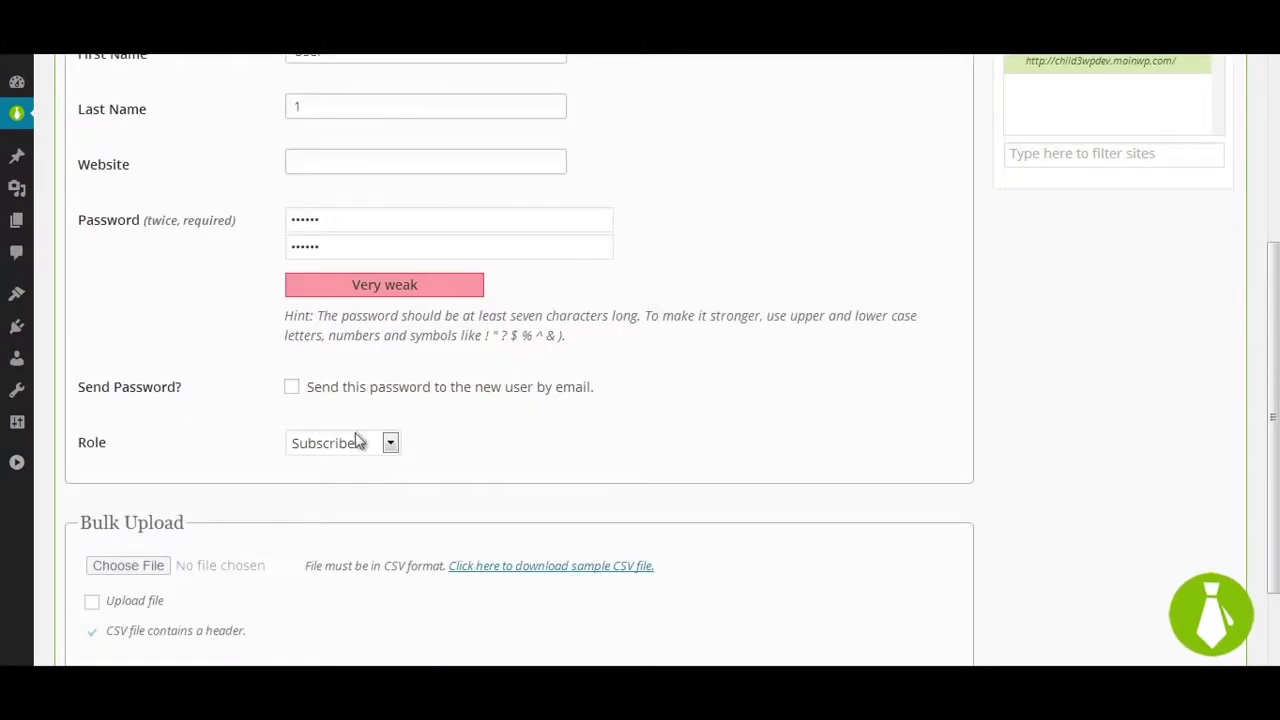
{"action": "left_click", "coordinate": [351, 444]}
{"action": "left_click", "coordinate": [345, 502]}
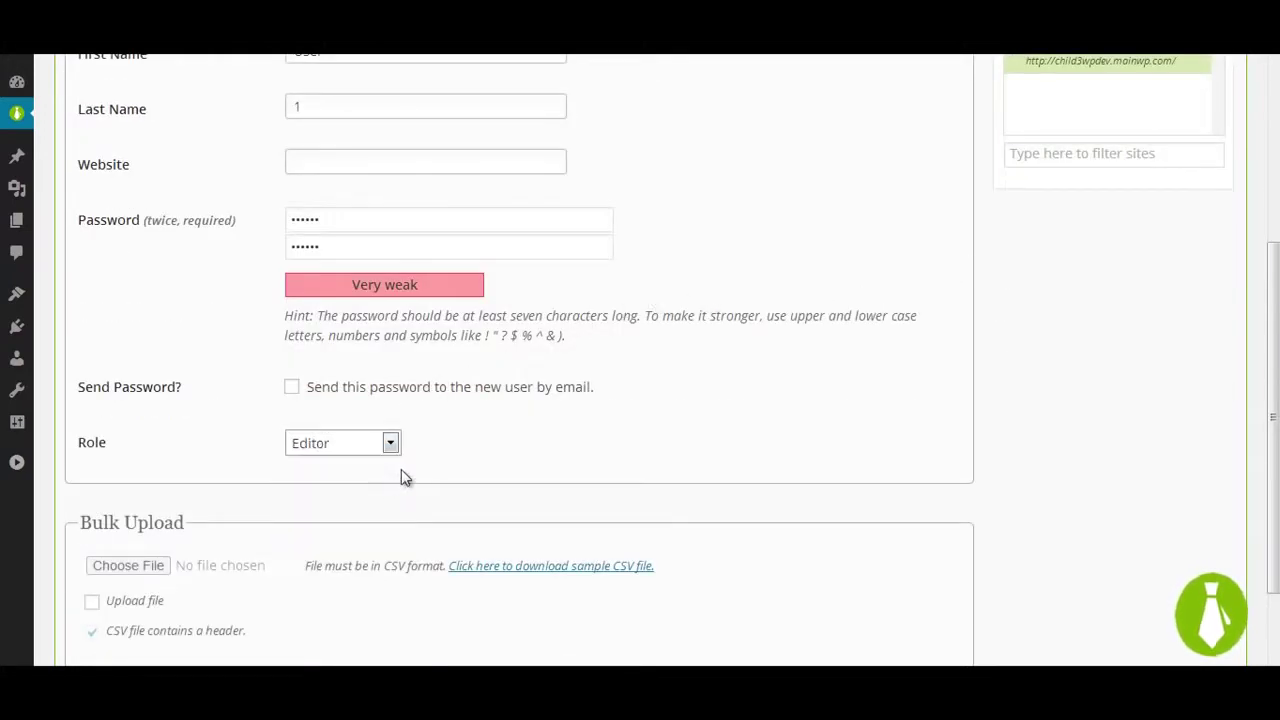
{"action": "scroll", "coordinate": [401, 469], "scroll_direction": "down", "scroll_amount": 2}
{"action": "left_click", "coordinate": [121, 578]}
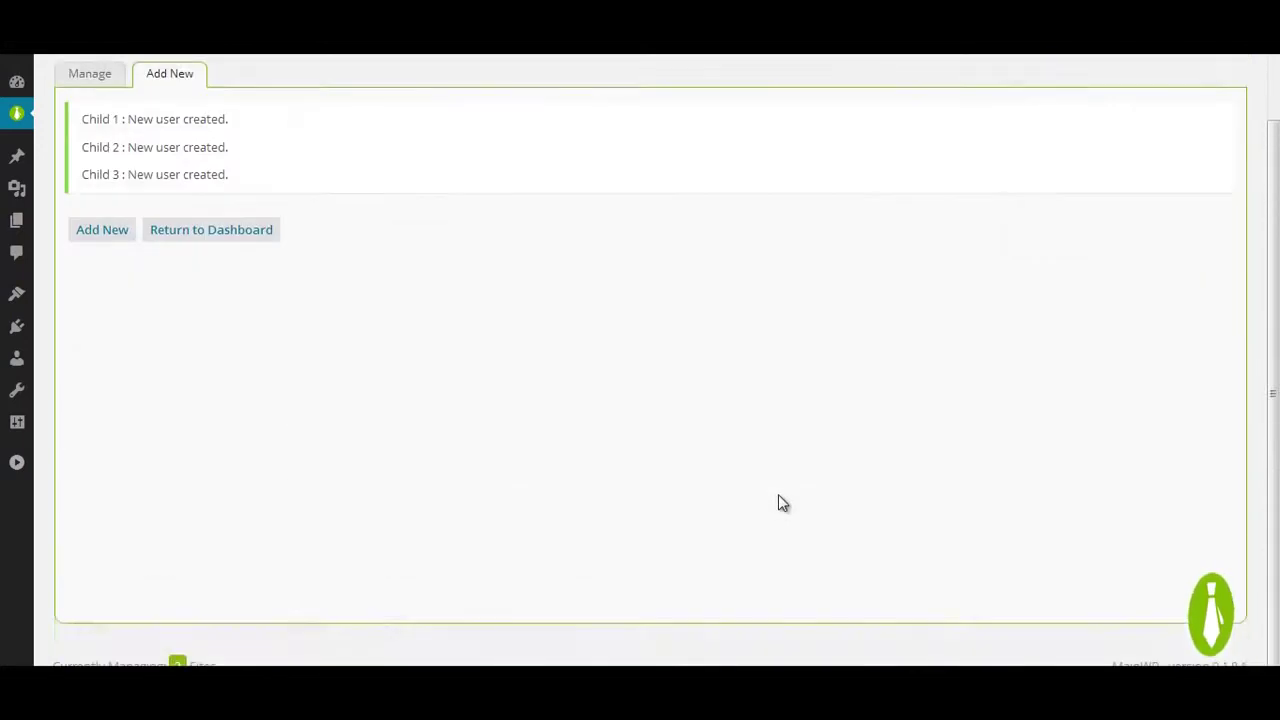
{"action": "left_click", "coordinate": [92, 172]}
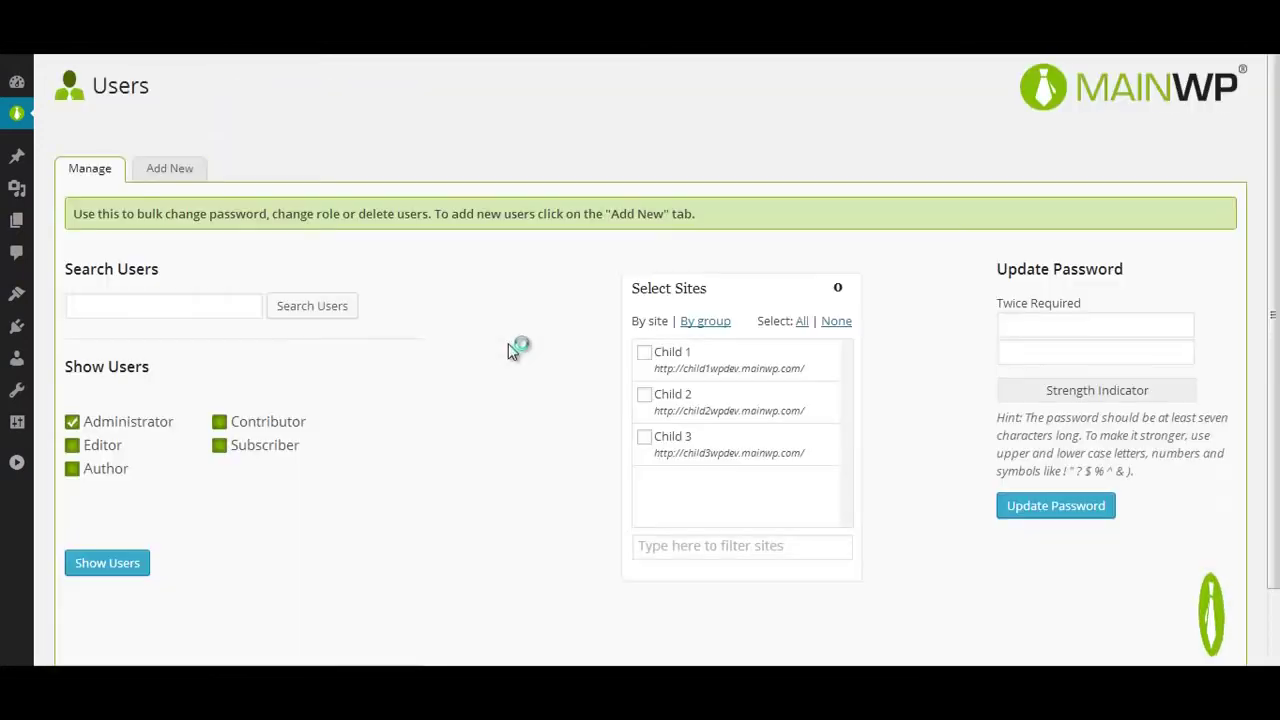
Step: List the Contributor and Editor users, excluding administrators, across all three child sites
{"action": "left_click", "coordinate": [250, 428]}
{"action": "left_click", "coordinate": [136, 428]}
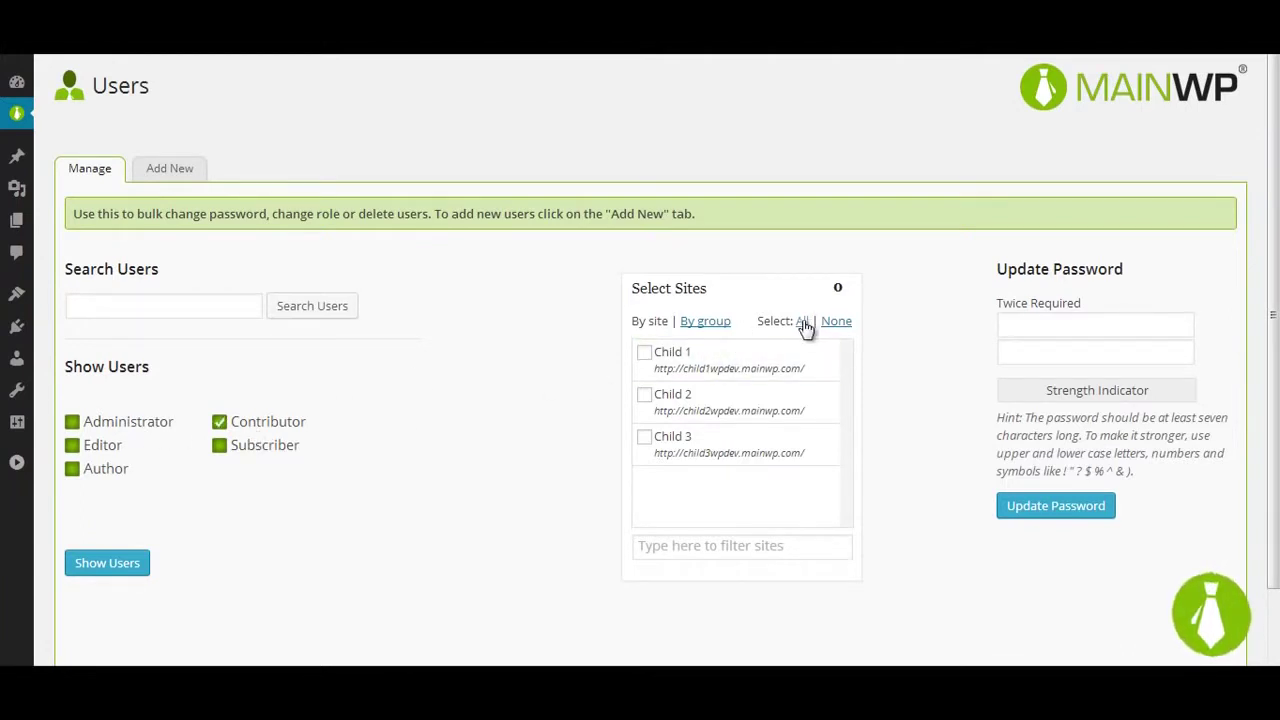
{"action": "left_click", "coordinate": [802, 321]}
{"action": "left_click", "coordinate": [108, 562]}
{"action": "scroll", "coordinate": [500, 430], "scroll_direction": "down", "scroll_amount": 1}
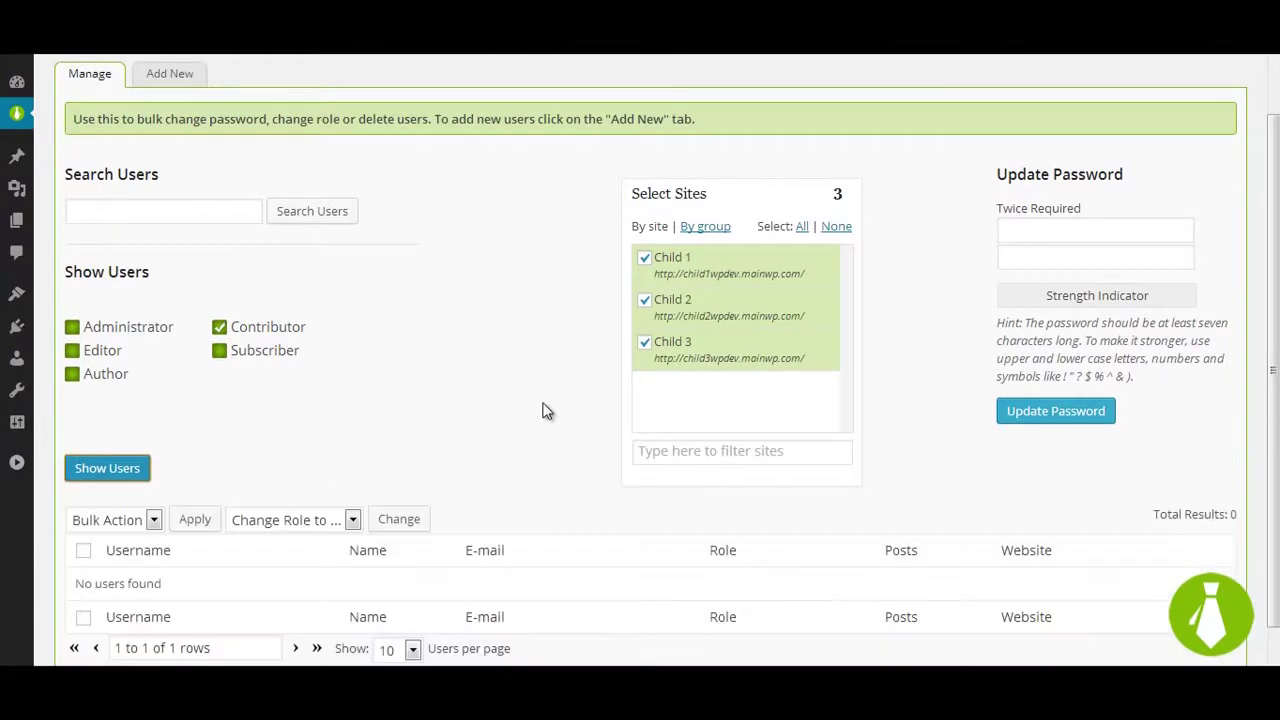
{"action": "scroll", "coordinate": [540, 405], "scroll_direction": "down", "scroll_amount": 1}
{"action": "left_click", "coordinate": [108, 303]}
{"action": "left_click", "coordinate": [100, 417]}
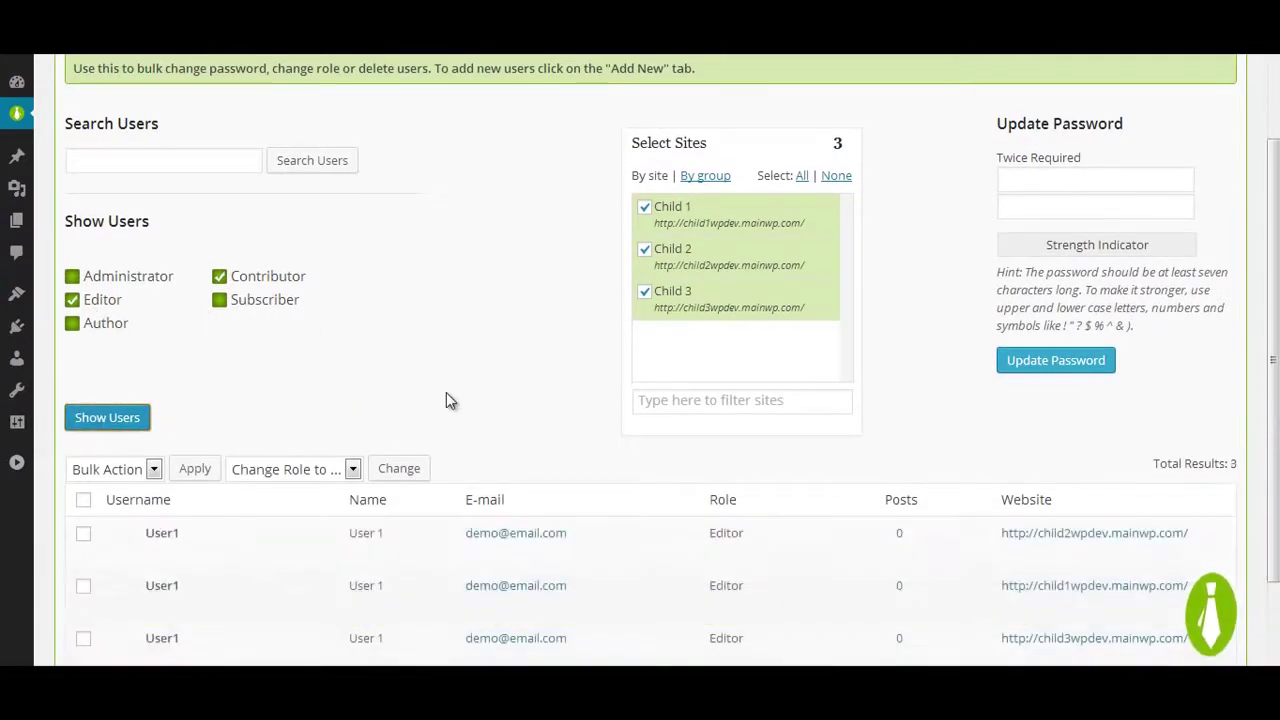
{"action": "scroll", "coordinate": [446, 400], "scroll_direction": "down", "scroll_amount": 2}
Step: Change the role of the three listed Editor users to Contributor
{"action": "left_click", "coordinate": [85, 375]}
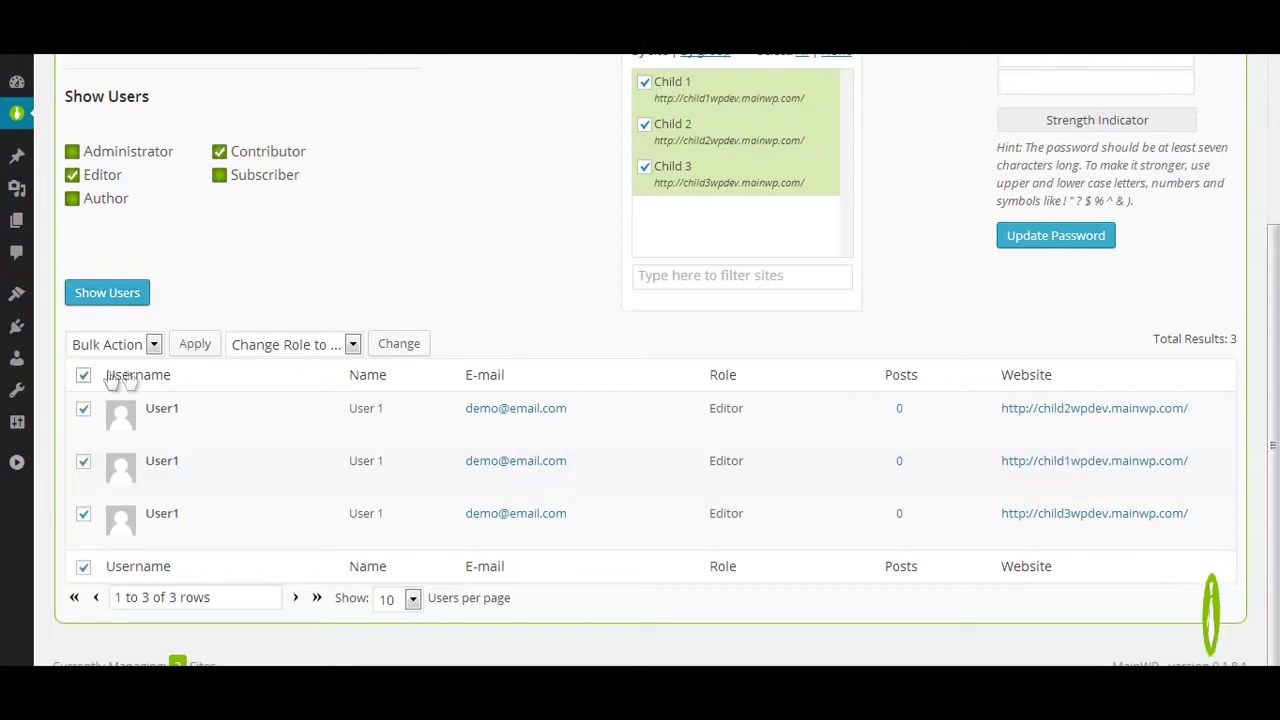
{"action": "left_click", "coordinate": [290, 344]}
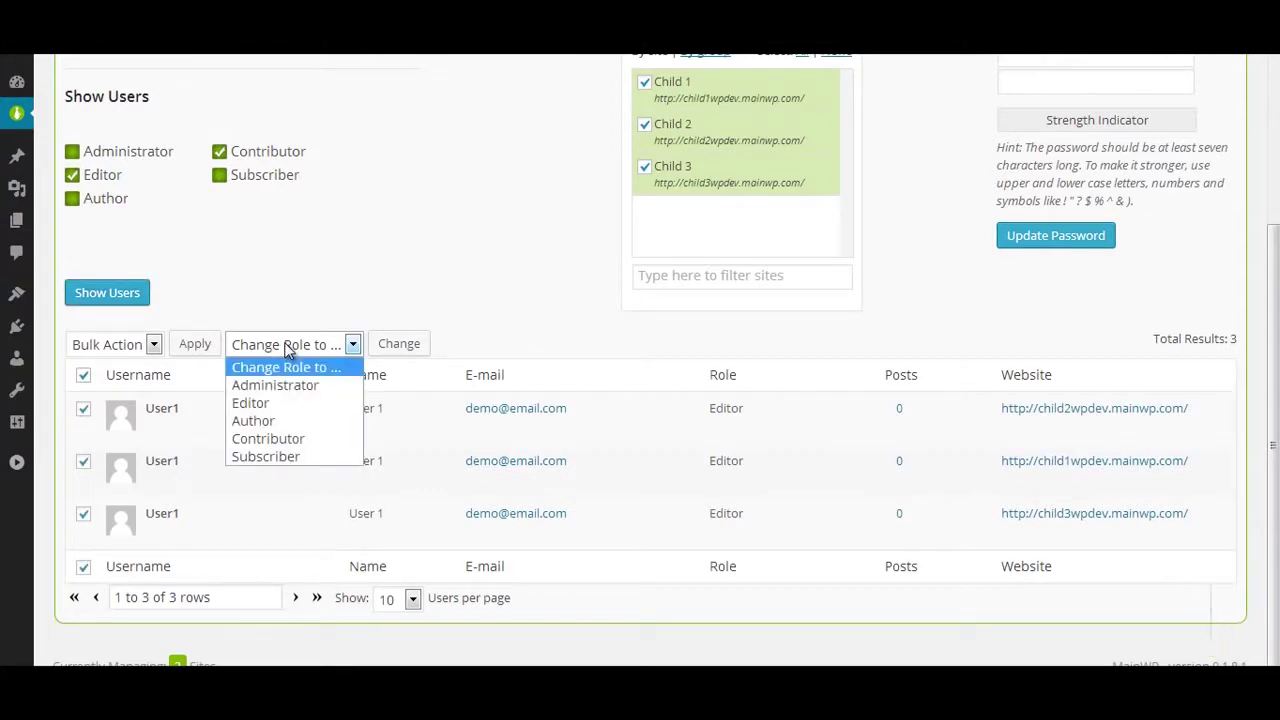
{"action": "left_click", "coordinate": [287, 439]}
{"action": "left_click", "coordinate": [394, 345]}
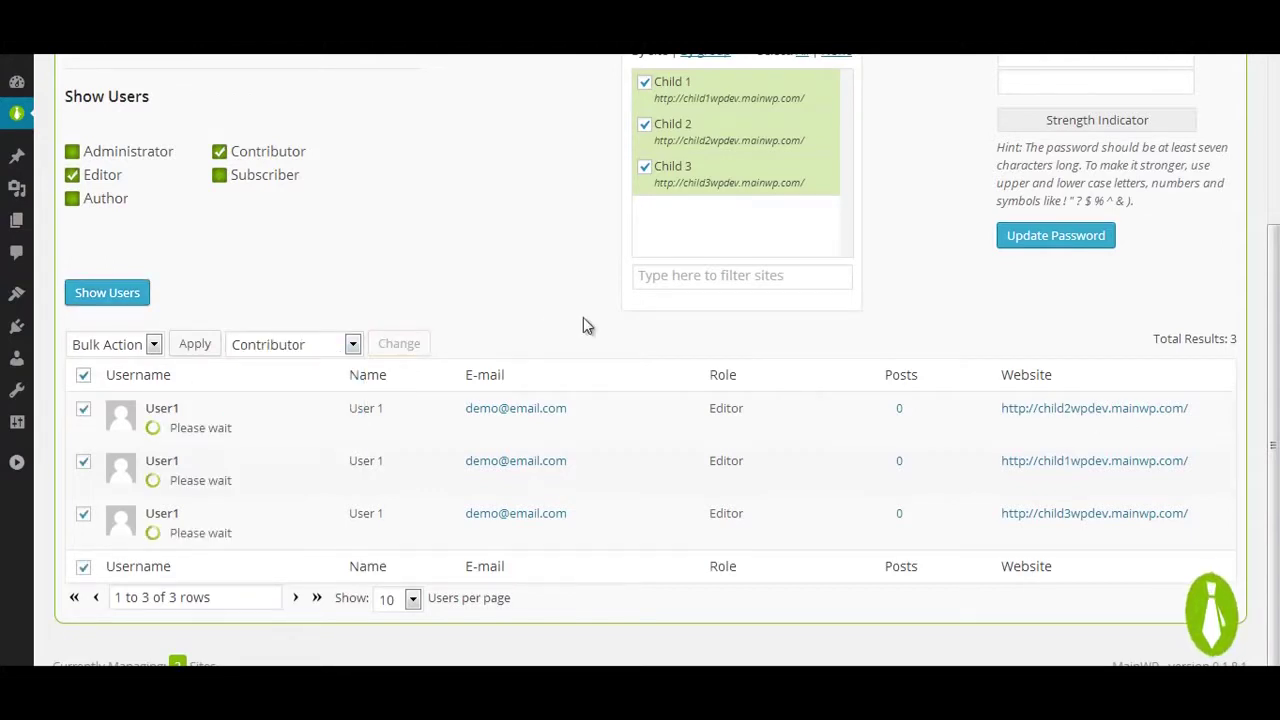
Step: Reload the user list without editors to confirm the role change, then open User1's profile
{"action": "left_click", "coordinate": [102, 236]}
{"action": "left_click", "coordinate": [114, 351]}
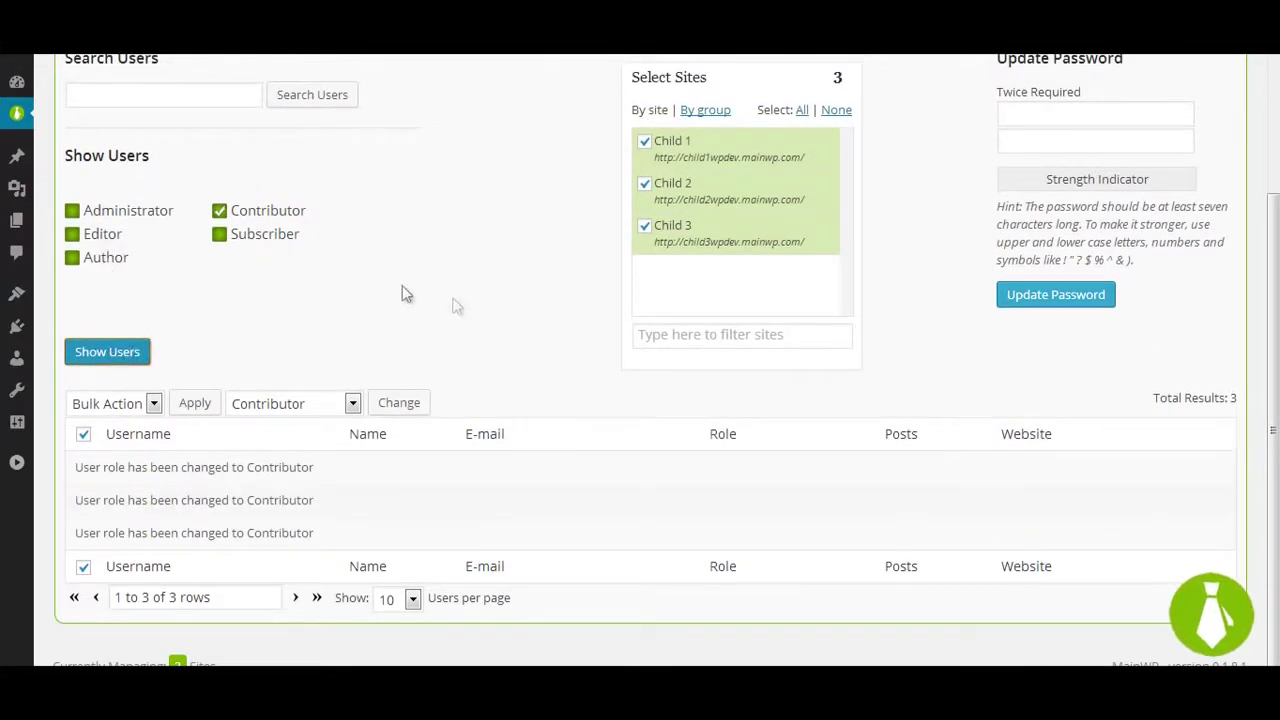
{"action": "left_click", "coordinate": [106, 351]}
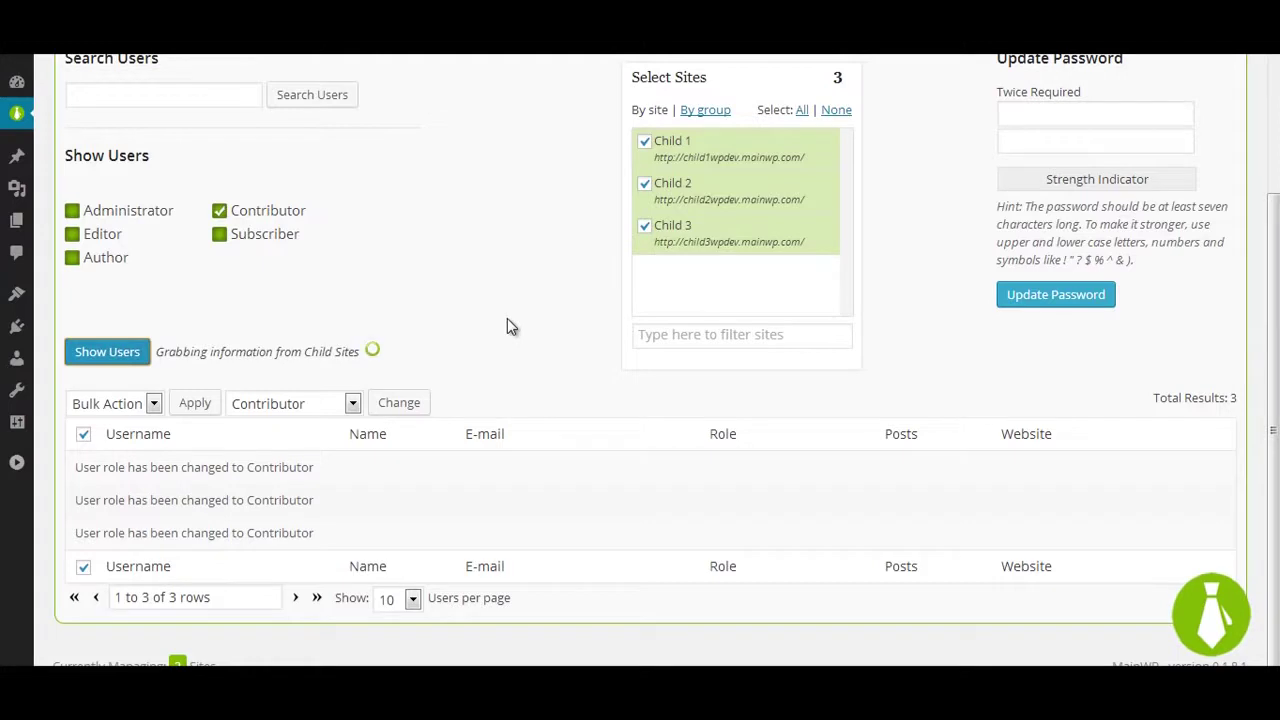
{"action": "scroll", "coordinate": [480, 330], "scroll_direction": "down", "scroll_amount": 1}
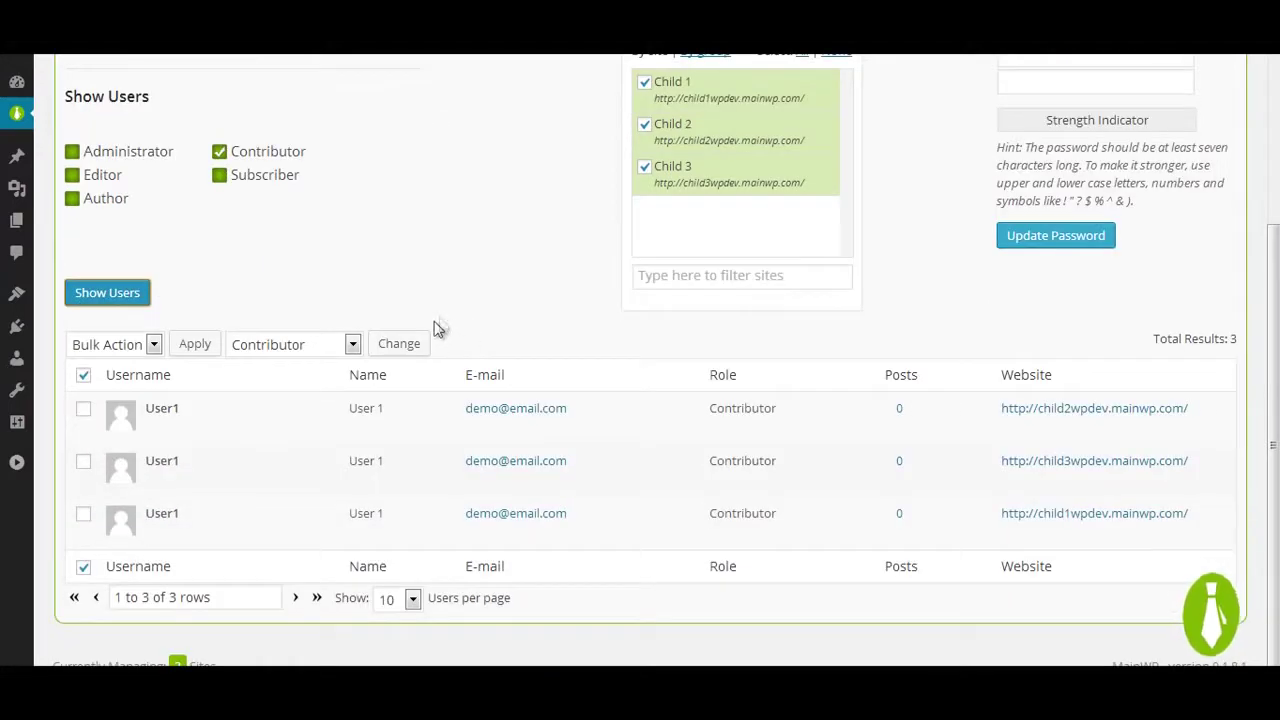
{"action": "mouse_move", "coordinate": [162, 428]}
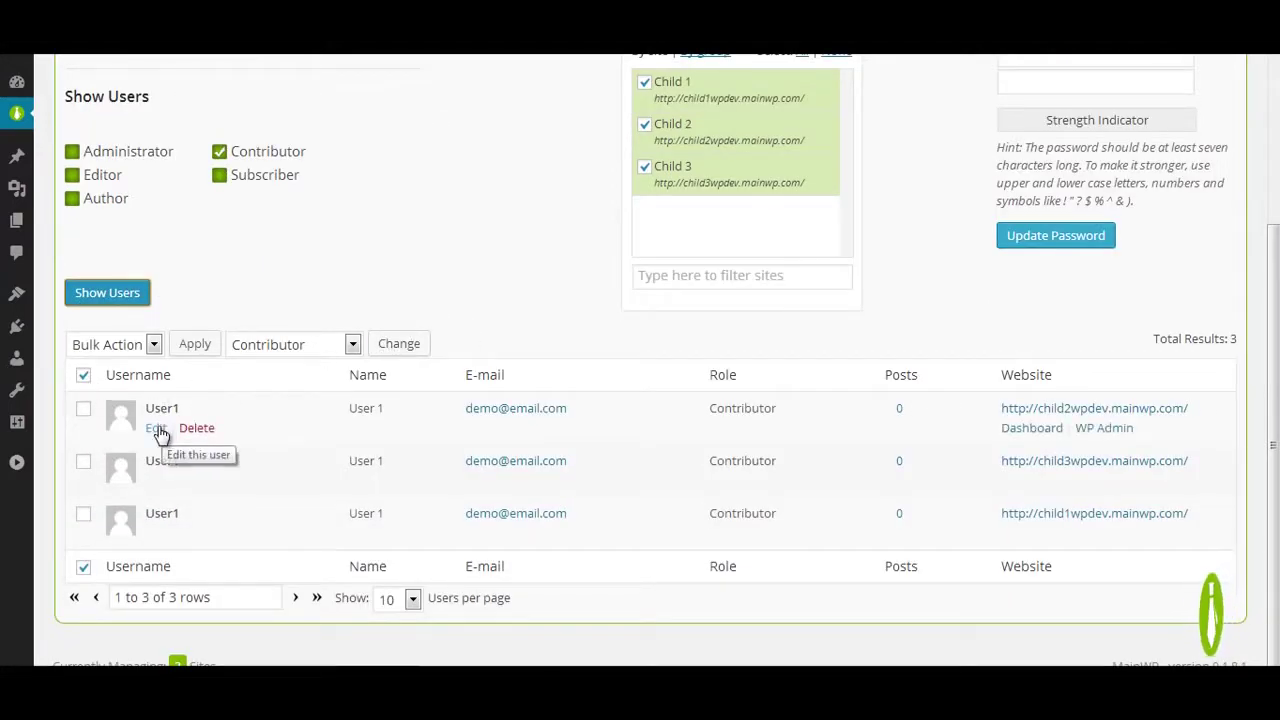
{"action": "left_click", "coordinate": [157, 428]}
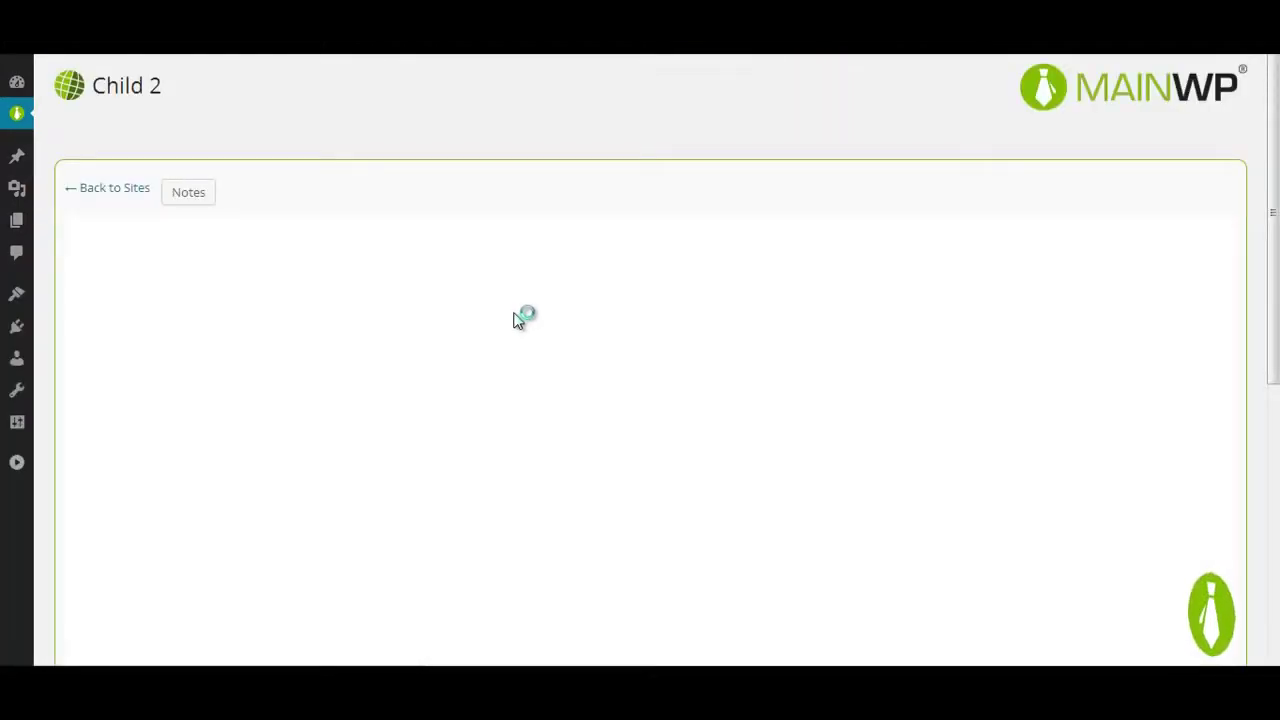
Step: Select the three User1 accounts and update their password
{"action": "scroll", "coordinate": [465, 343], "scroll_direction": "down", "scroll_amount": 5}
{"action": "scroll", "coordinate": [457, 343], "scroll_direction": "up", "scroll_amount": 3}
{"action": "scroll", "coordinate": [457, 343], "scroll_direction": "up", "scroll_amount": 3}
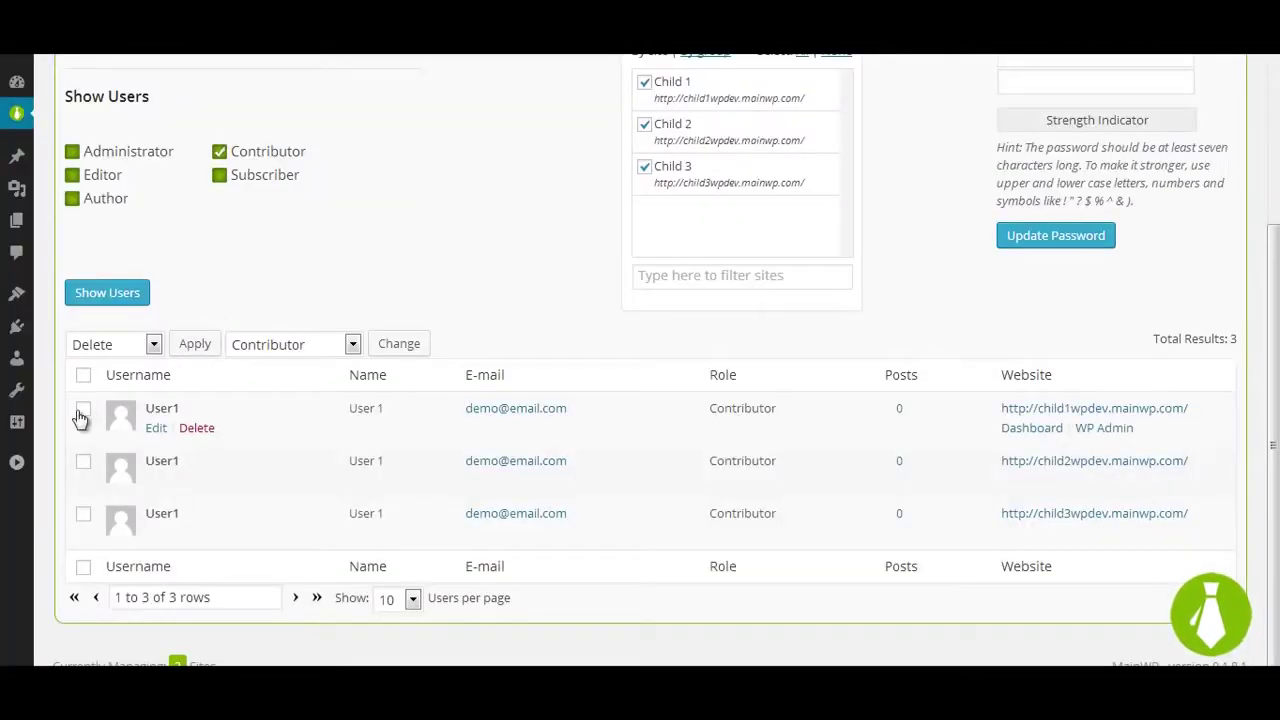
{"action": "left_click", "coordinate": [84, 411]}
{"action": "left_click", "coordinate": [84, 463]}
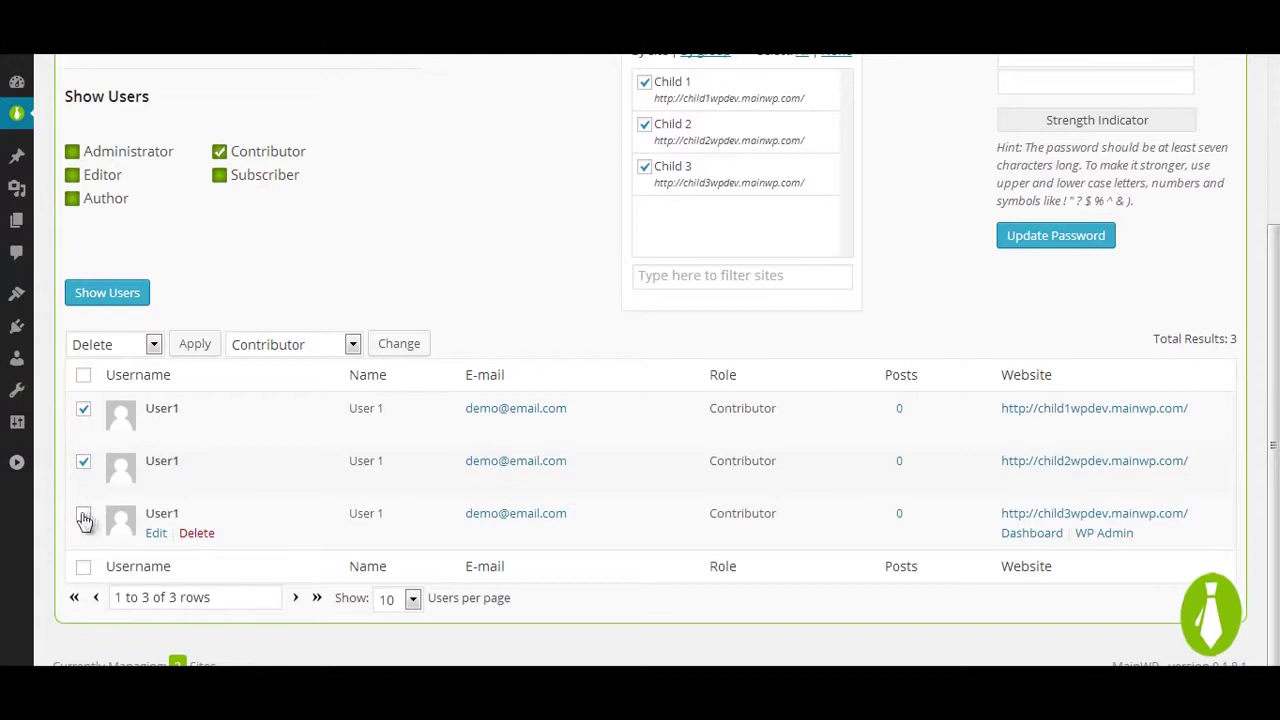
{"action": "left_click", "coordinate": [84, 514]}
{"action": "scroll", "coordinate": [1005, 466], "scroll_direction": "up", "scroll_amount": 1}
{"action": "left_click", "coordinate": [1054, 146]}
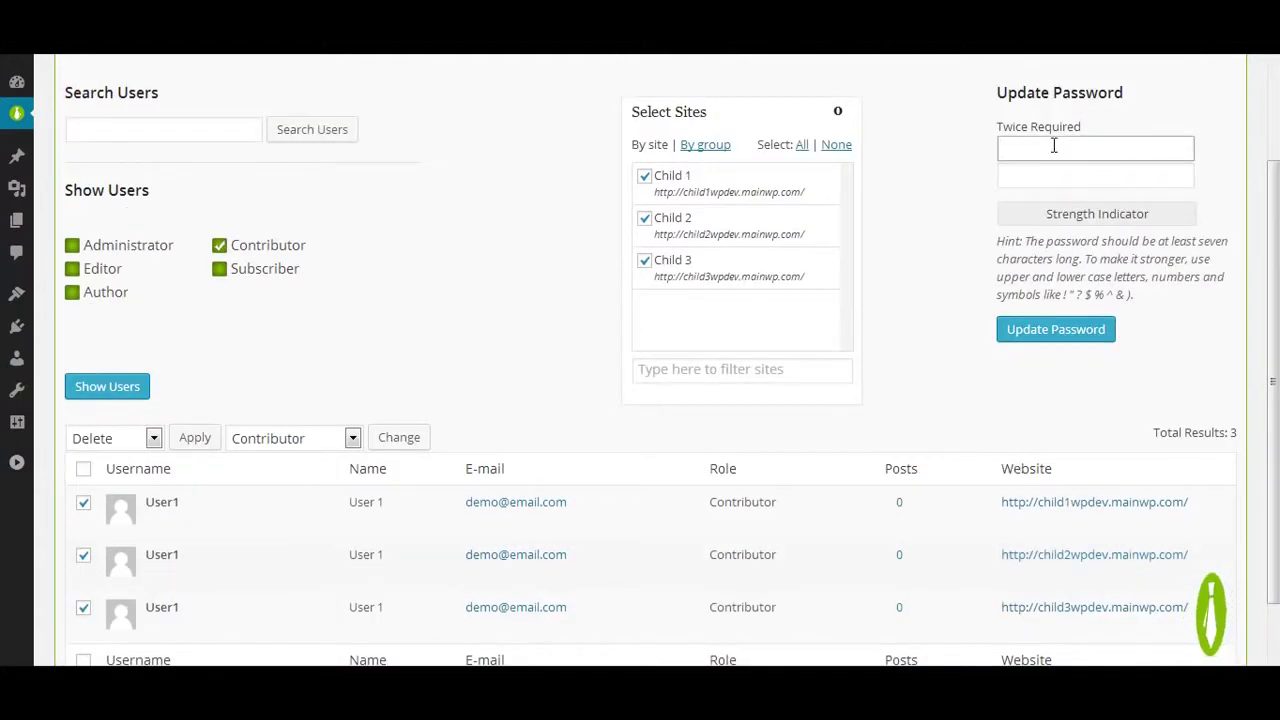
{"action": "type", "text": "123"}
{"action": "key", "text": "Tab"}
{"action": "type", "text": "12"}
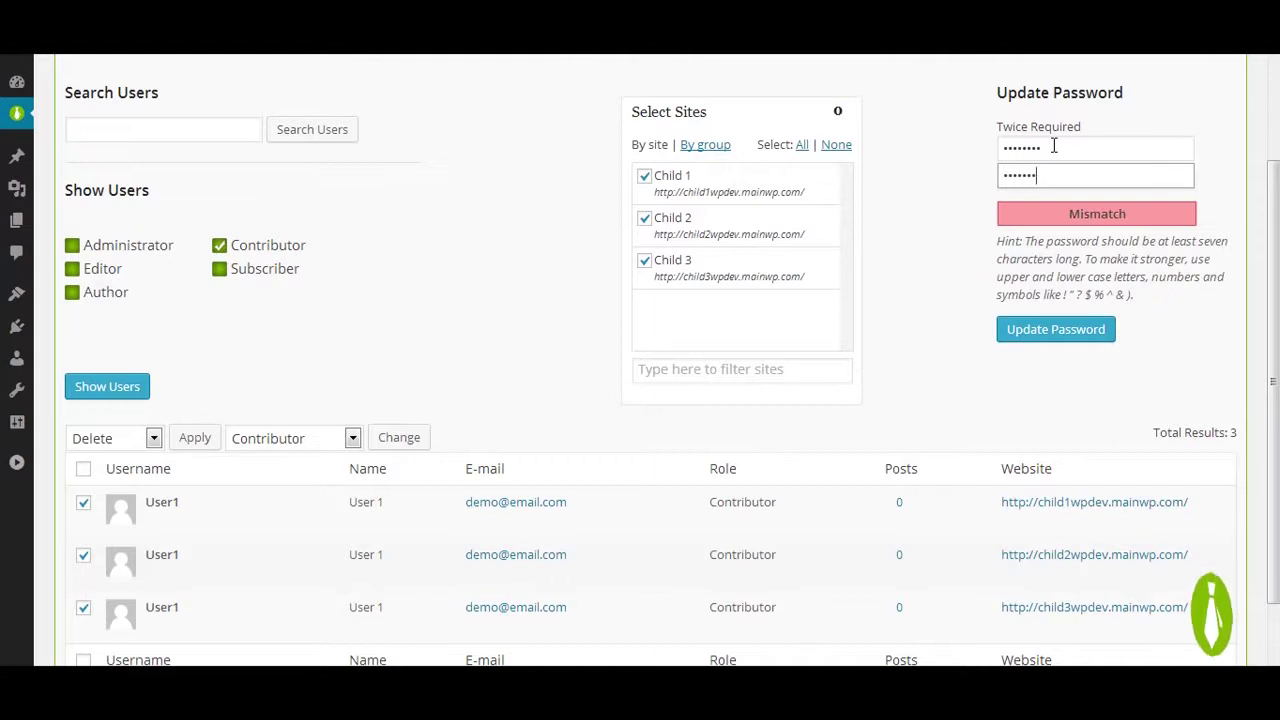
{"action": "left_click", "coordinate": [1058, 335]}
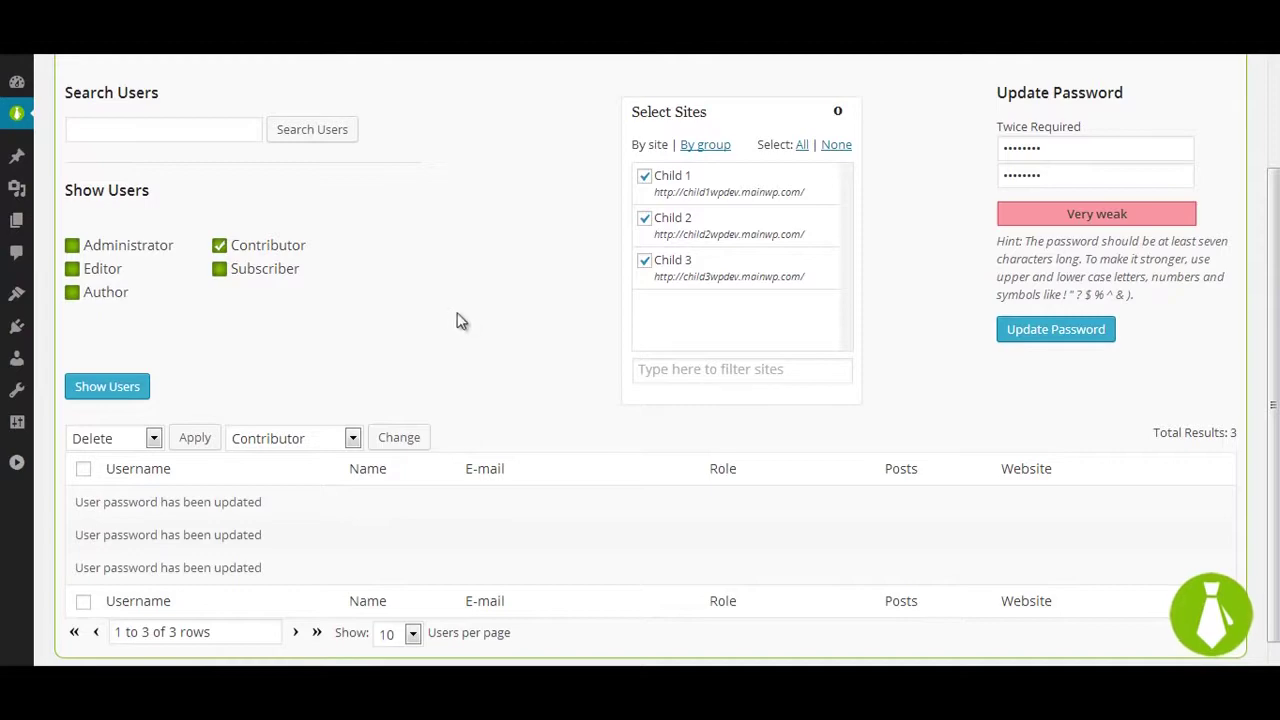
Step: Refresh the user list and delete all User1 accounts from the three child sites
{"action": "left_click", "coordinate": [122, 390]}
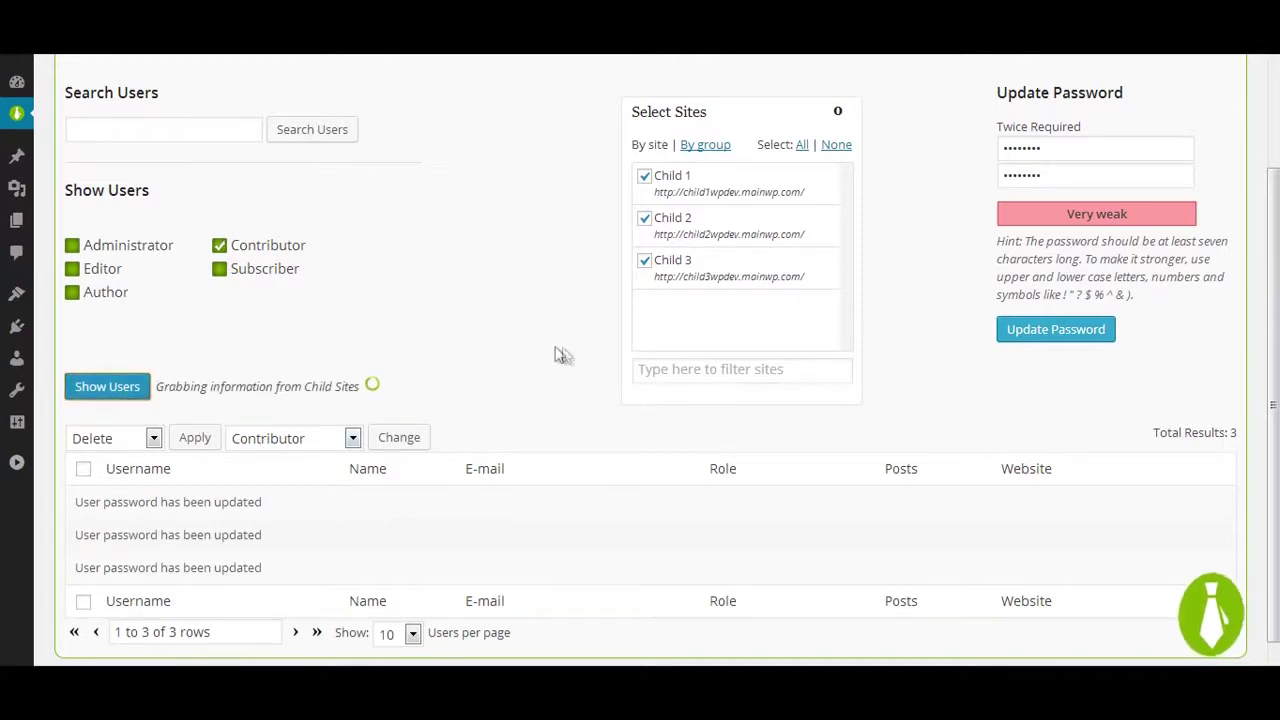
{"action": "scroll", "coordinate": [400, 365], "scroll_direction": "down", "scroll_amount": 1}
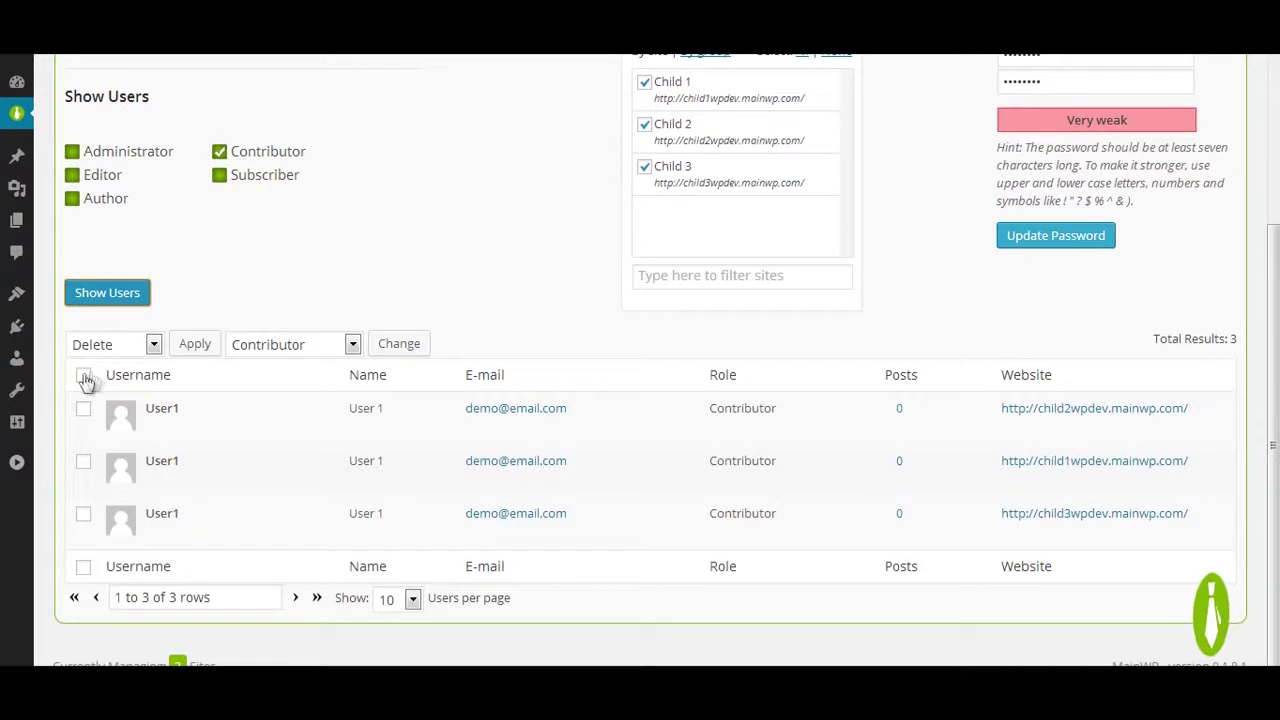
{"action": "left_click", "coordinate": [84, 375]}
{"action": "left_click", "coordinate": [197, 345]}
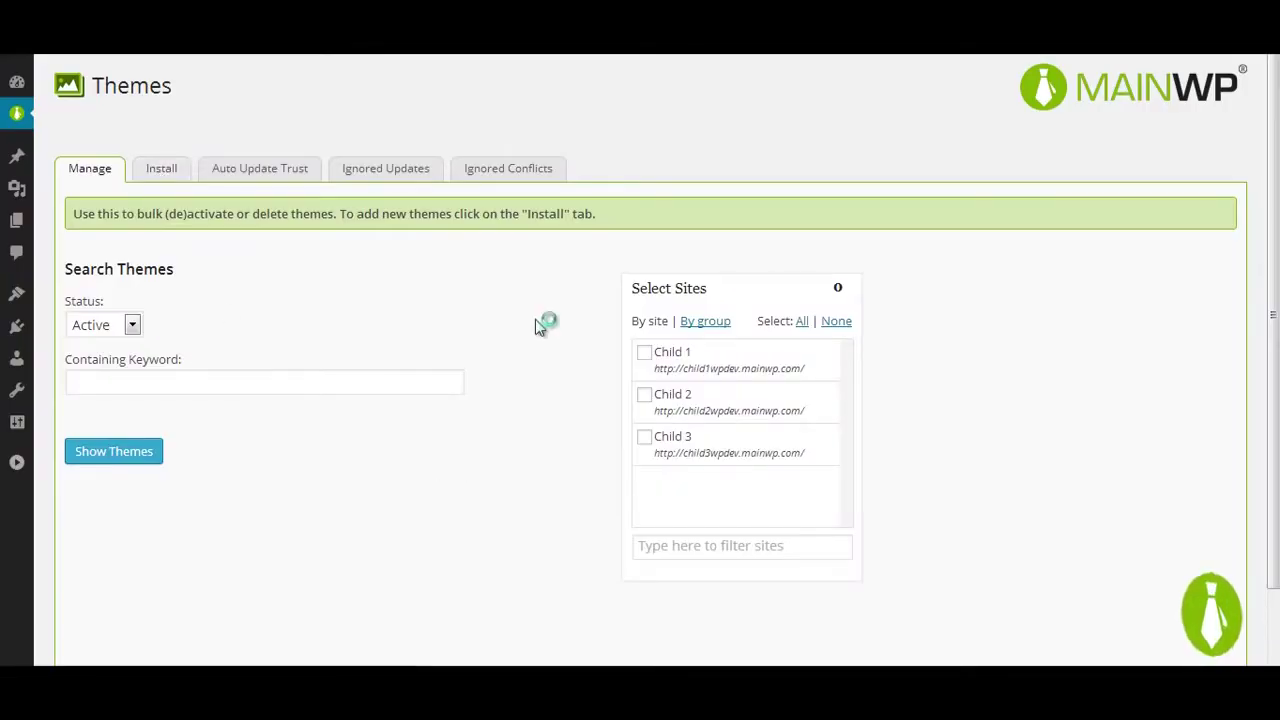
Step: Search the theme repository and install Tiny Forge on Child 1, Child 2 and Child 3
{"action": "left_click", "coordinate": [373, 270]}
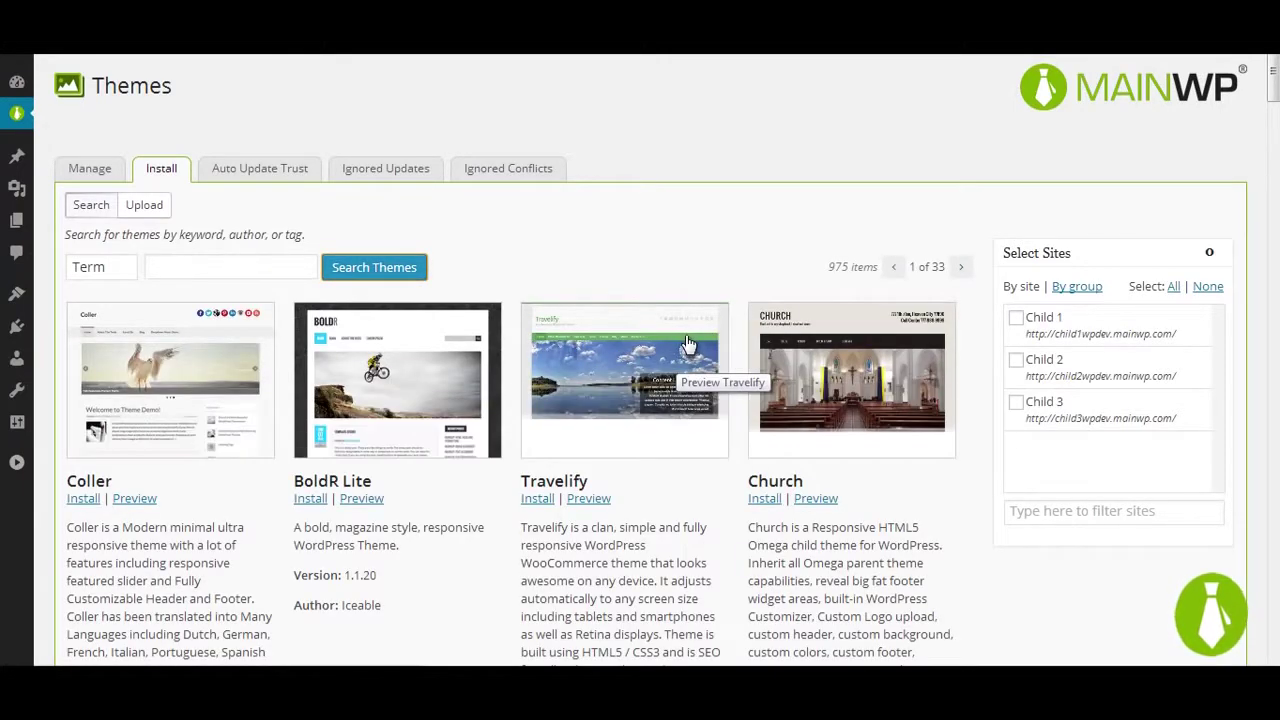
{"action": "scroll", "coordinate": [687, 342], "scroll_direction": "down", "scroll_amount": 3}
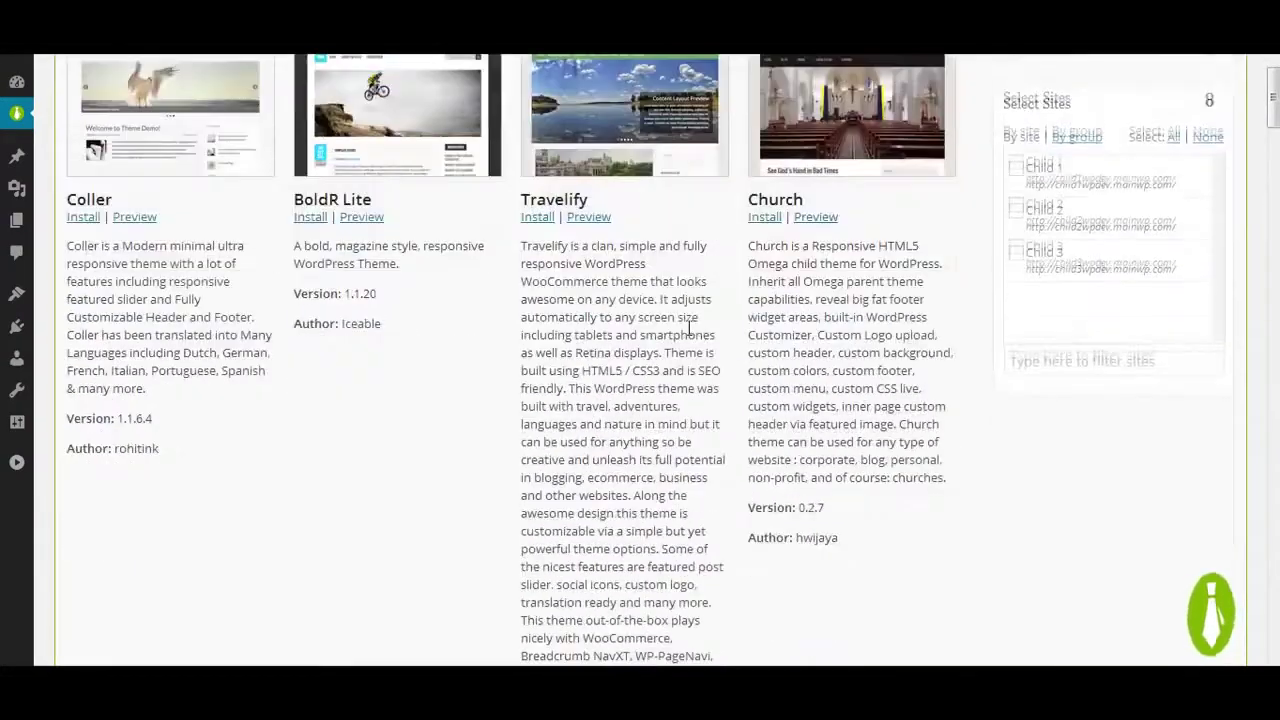
{"action": "scroll", "coordinate": [687, 327], "scroll_direction": "down", "scroll_amount": 7}
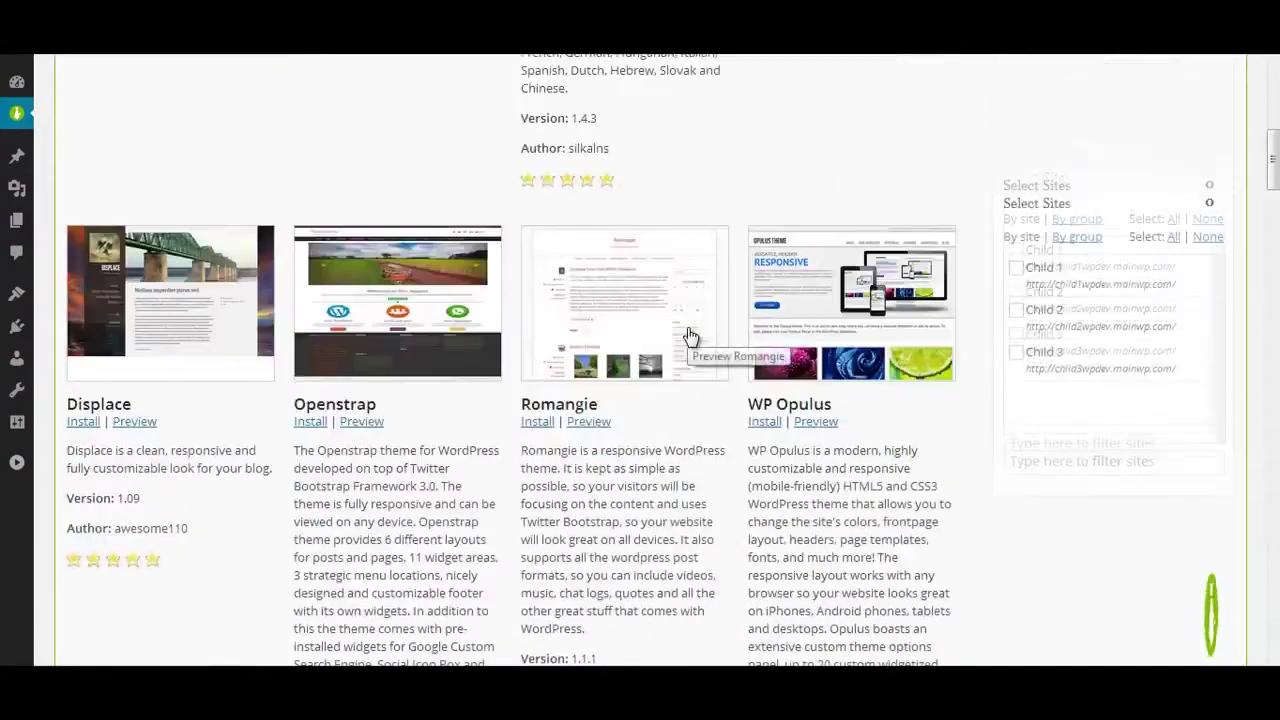
{"action": "scroll", "coordinate": [688, 335], "scroll_direction": "down", "scroll_amount": 3}
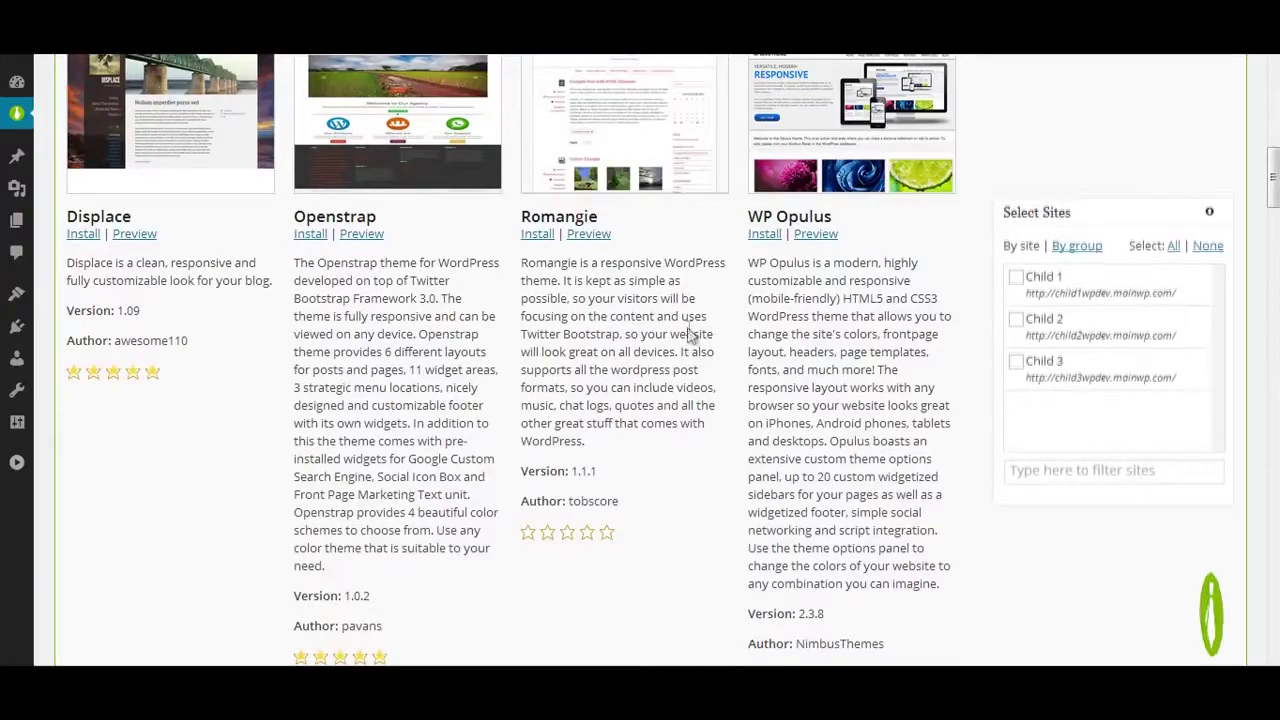
{"action": "scroll", "coordinate": [688, 327], "scroll_direction": "down", "scroll_amount": 5}
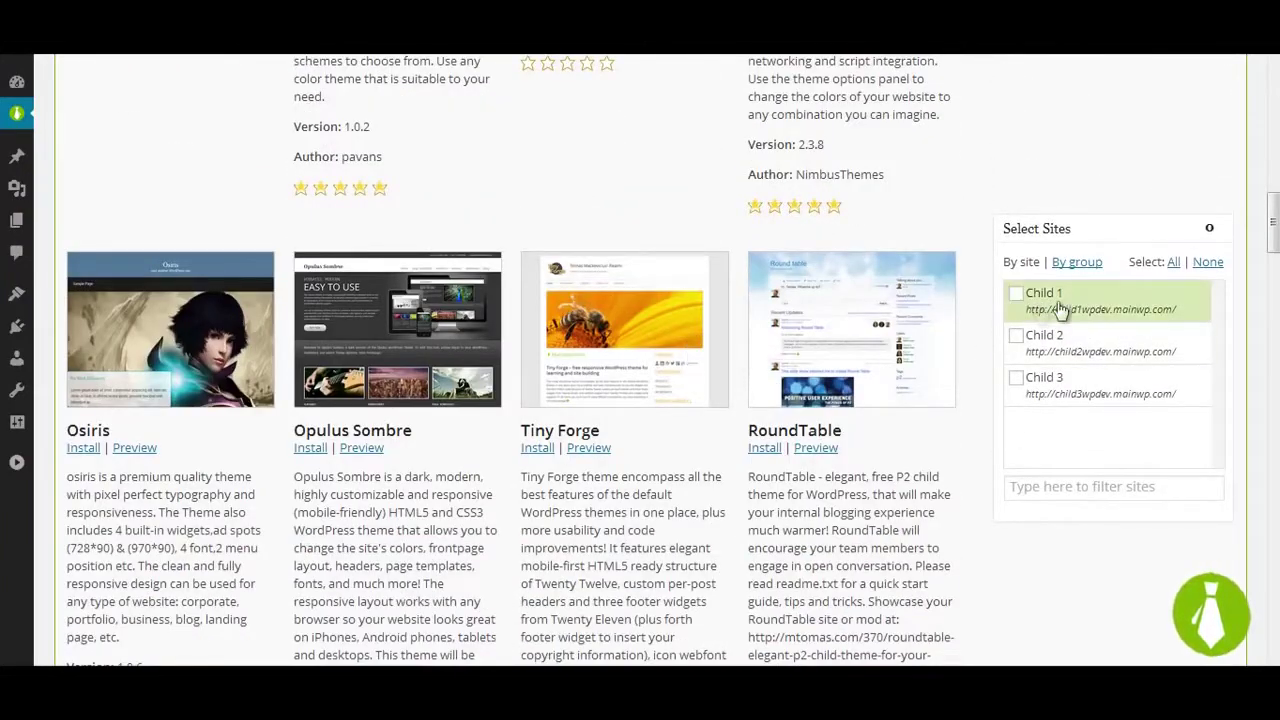
{"action": "left_click", "coordinate": [1173, 261]}
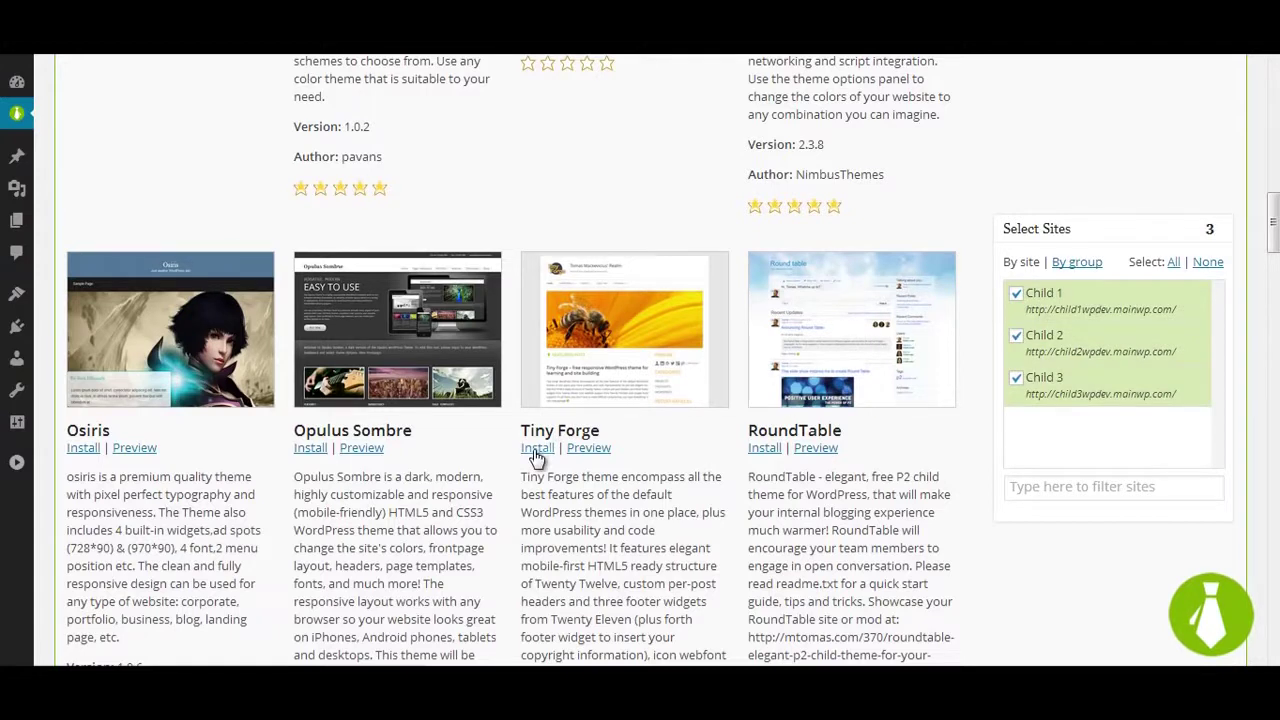
{"action": "left_click", "coordinate": [536, 449]}
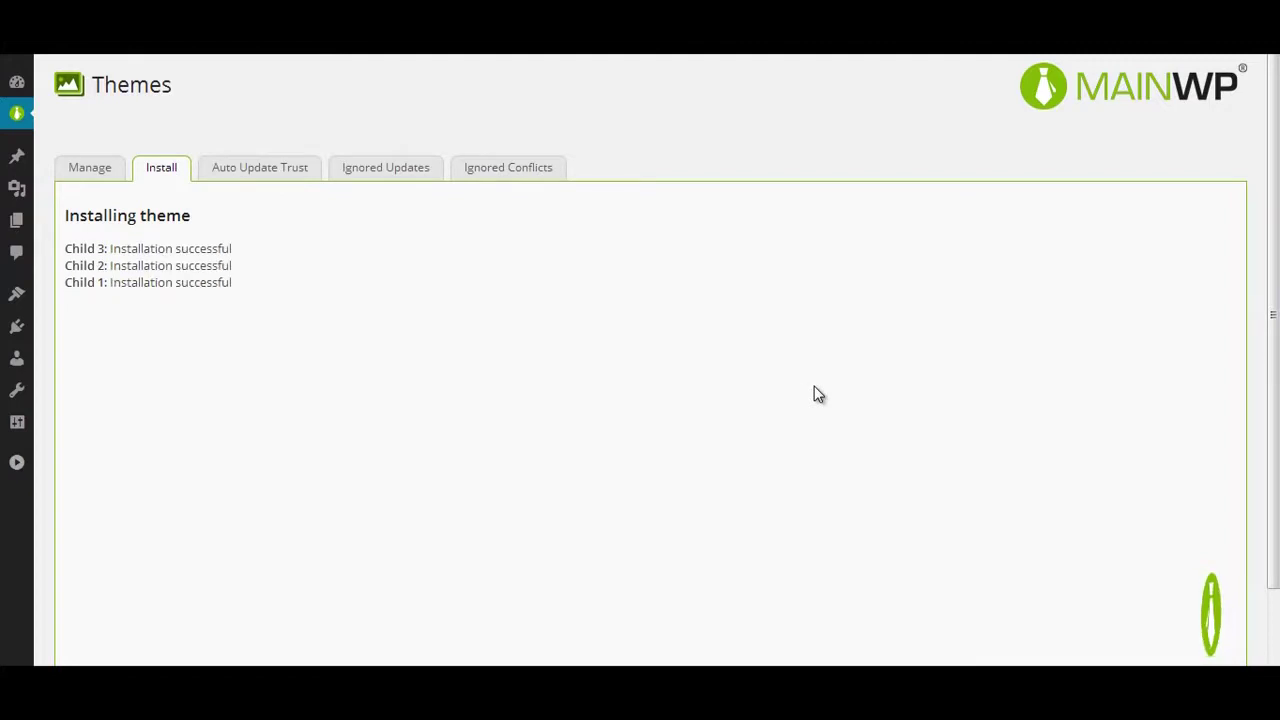
{"action": "left_click", "coordinate": [84, 170]}
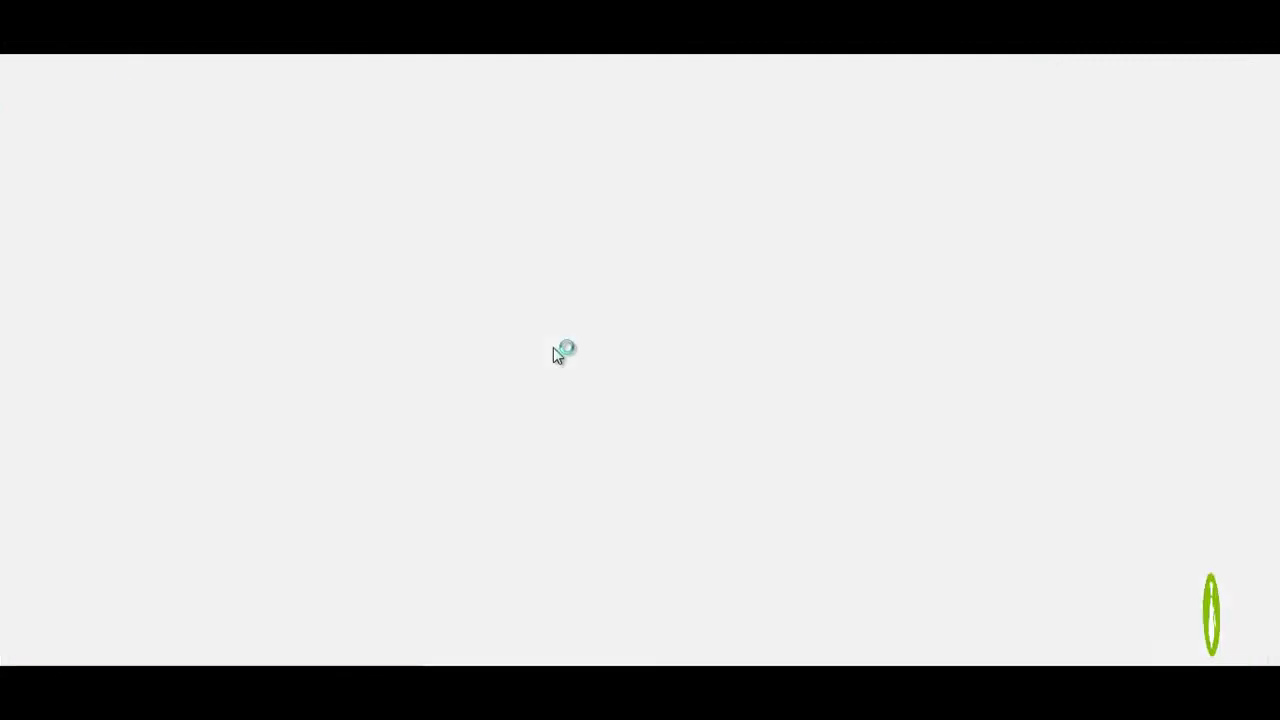
Step: List the inactive themes on Child 1, Child 2 and Child 3
{"action": "left_click", "coordinate": [640, 356]}
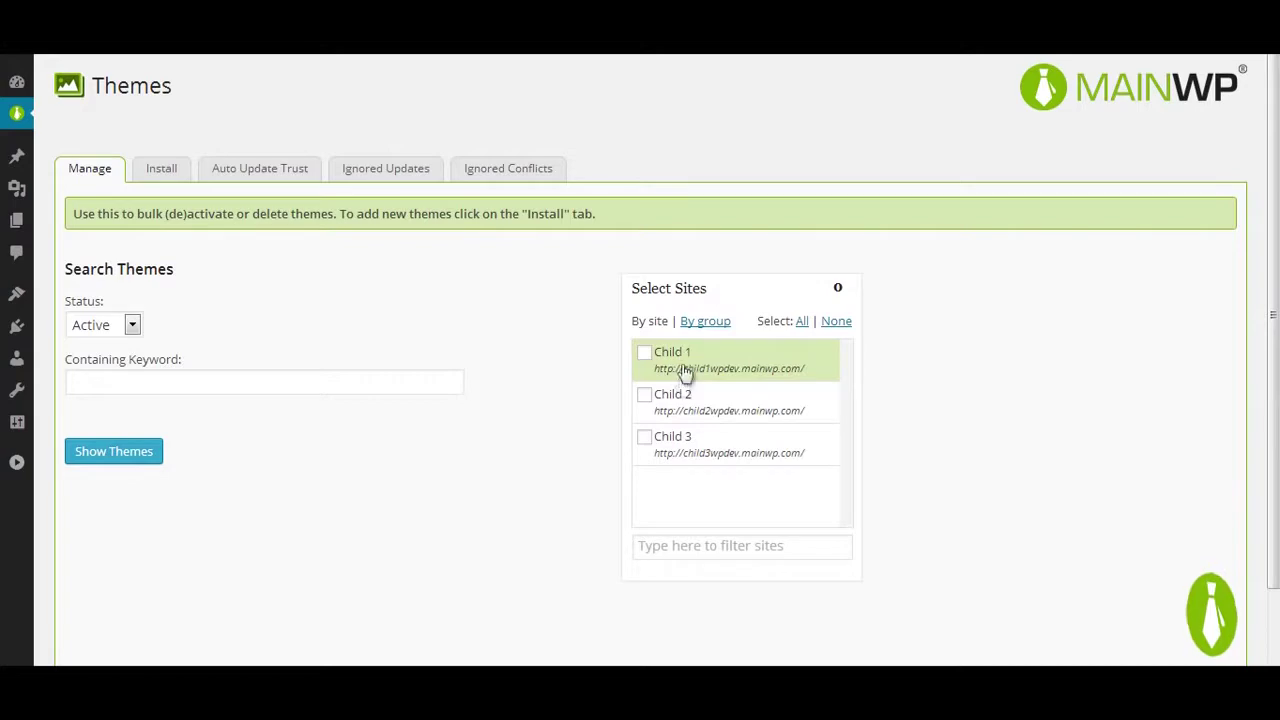
{"action": "left_click", "coordinate": [680, 398]}
{"action": "left_click", "coordinate": [677, 441]}
{"action": "left_click", "coordinate": [92, 325]}
{"action": "left_click", "coordinate": [95, 363]}
{"action": "left_click", "coordinate": [113, 455]}
{"action": "scroll", "coordinate": [413, 431], "scroll_direction": "down", "scroll_amount": 1}
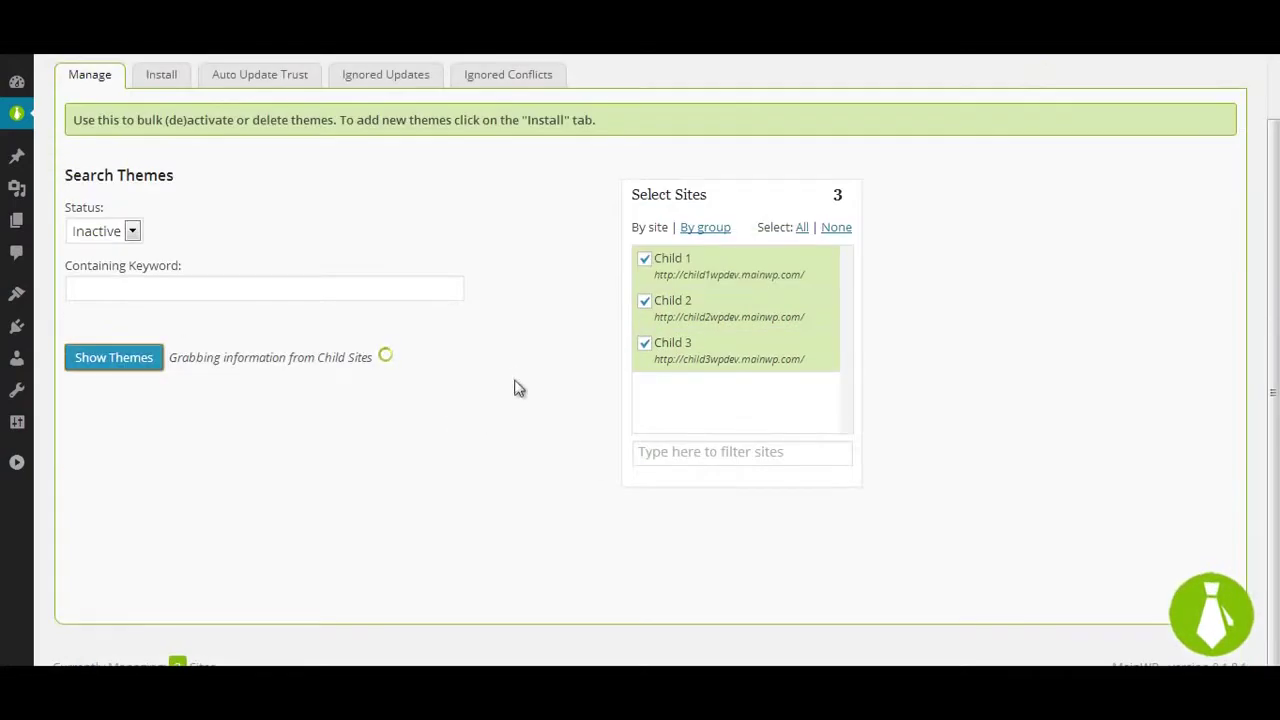
{"action": "scroll", "coordinate": [508, 368], "scroll_direction": "down", "scroll_amount": 1}
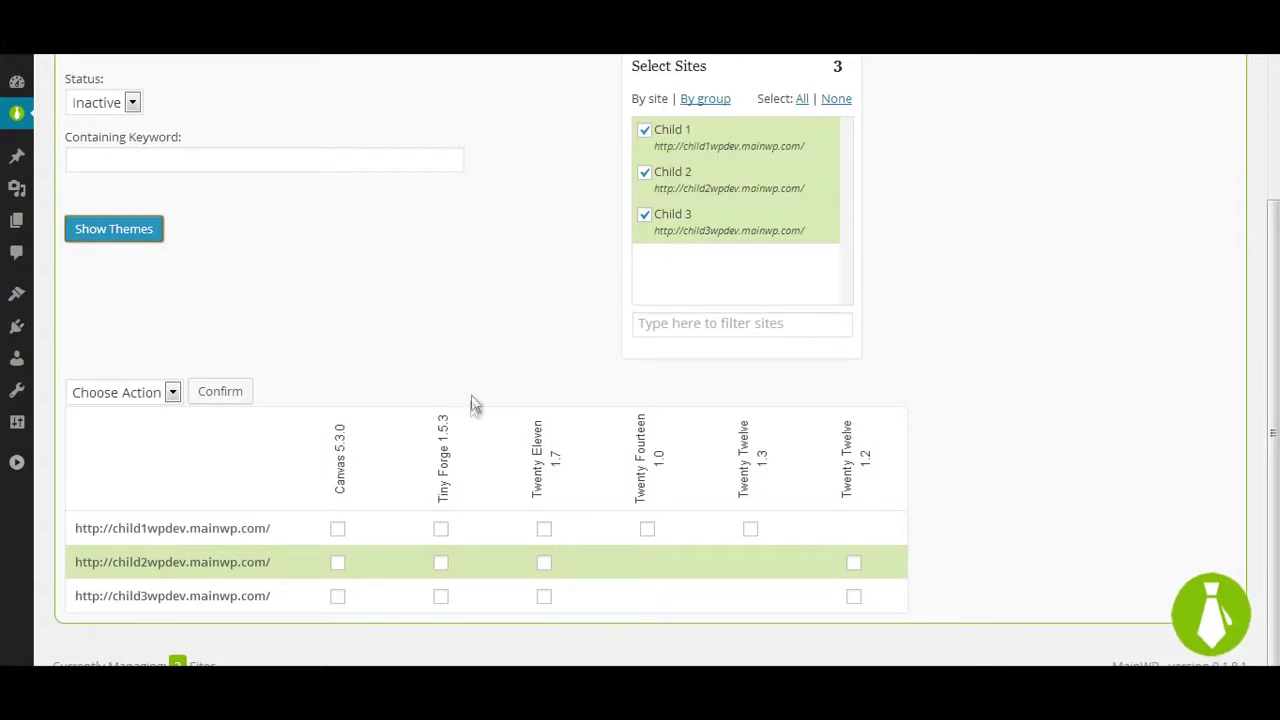
Step: Activate Tiny Forge 1.5.3 on all three child sites
{"action": "left_click", "coordinate": [443, 458]}
{"action": "left_click", "coordinate": [150, 392]}
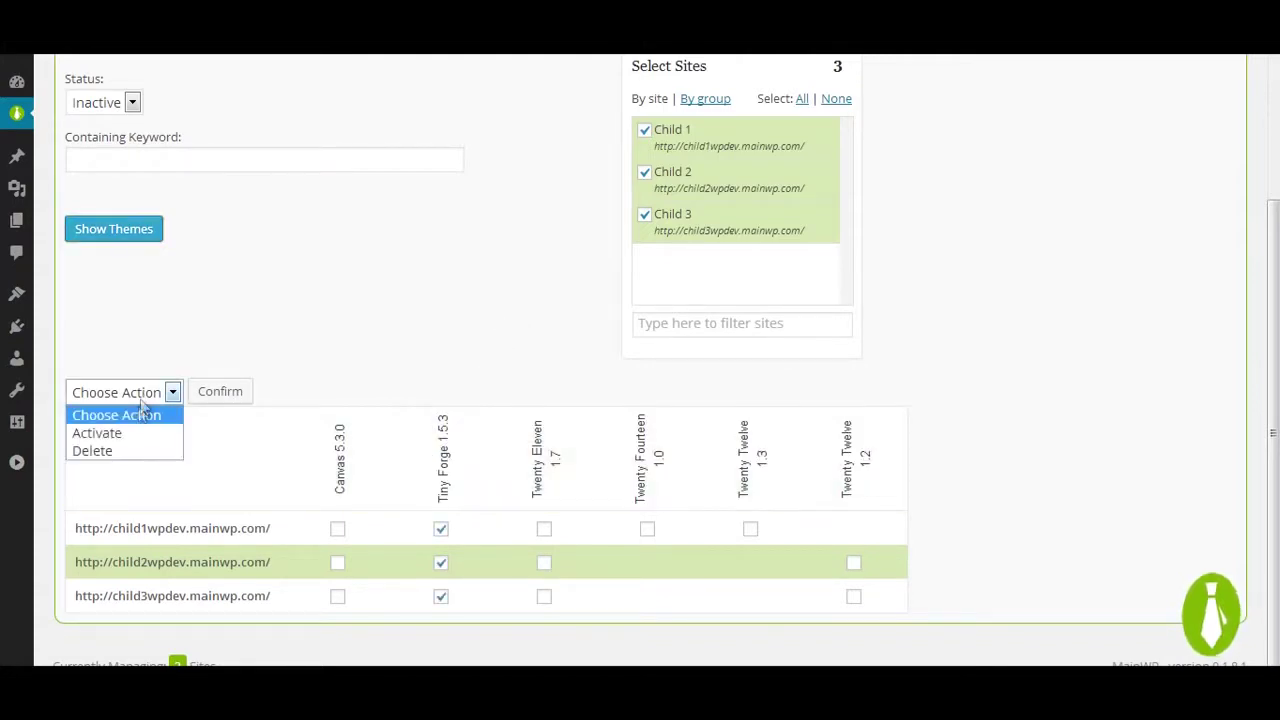
{"action": "left_click", "coordinate": [100, 431]}
{"action": "left_click", "coordinate": [220, 391]}
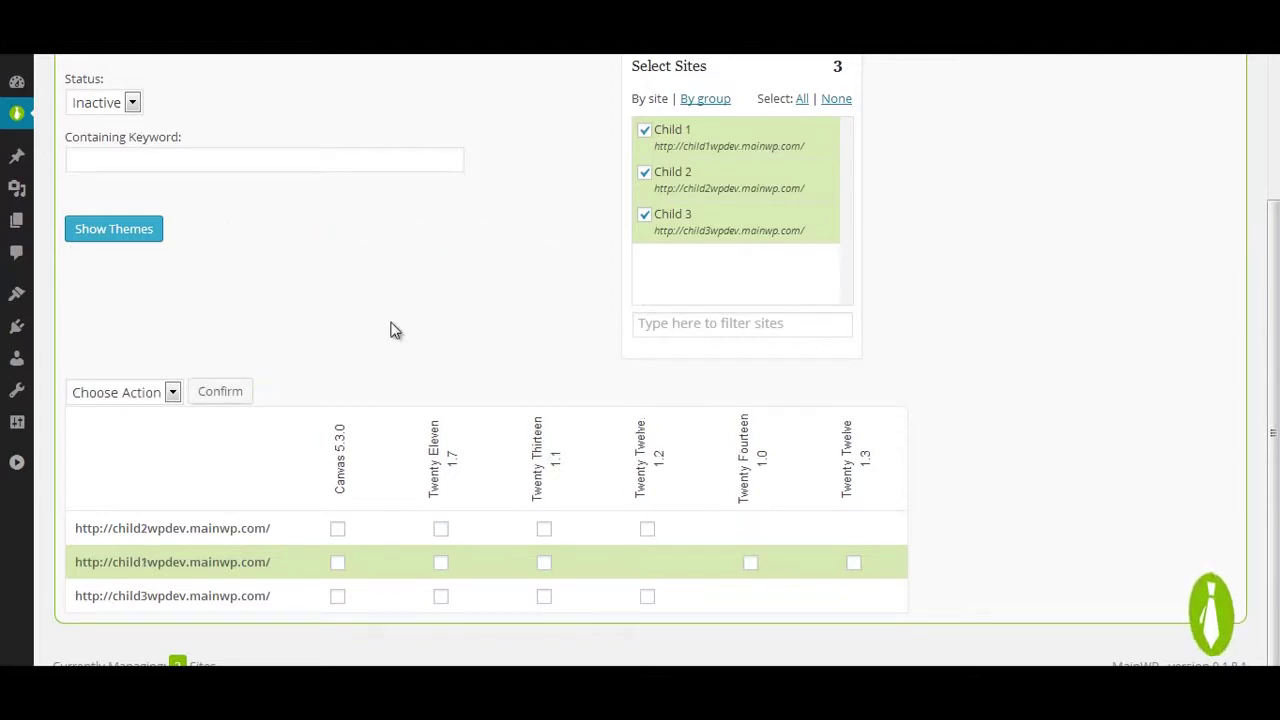
Step: Delete the inactive Canvas 5.3.0 theme from all three child sites
{"action": "left_click", "coordinate": [340, 447]}
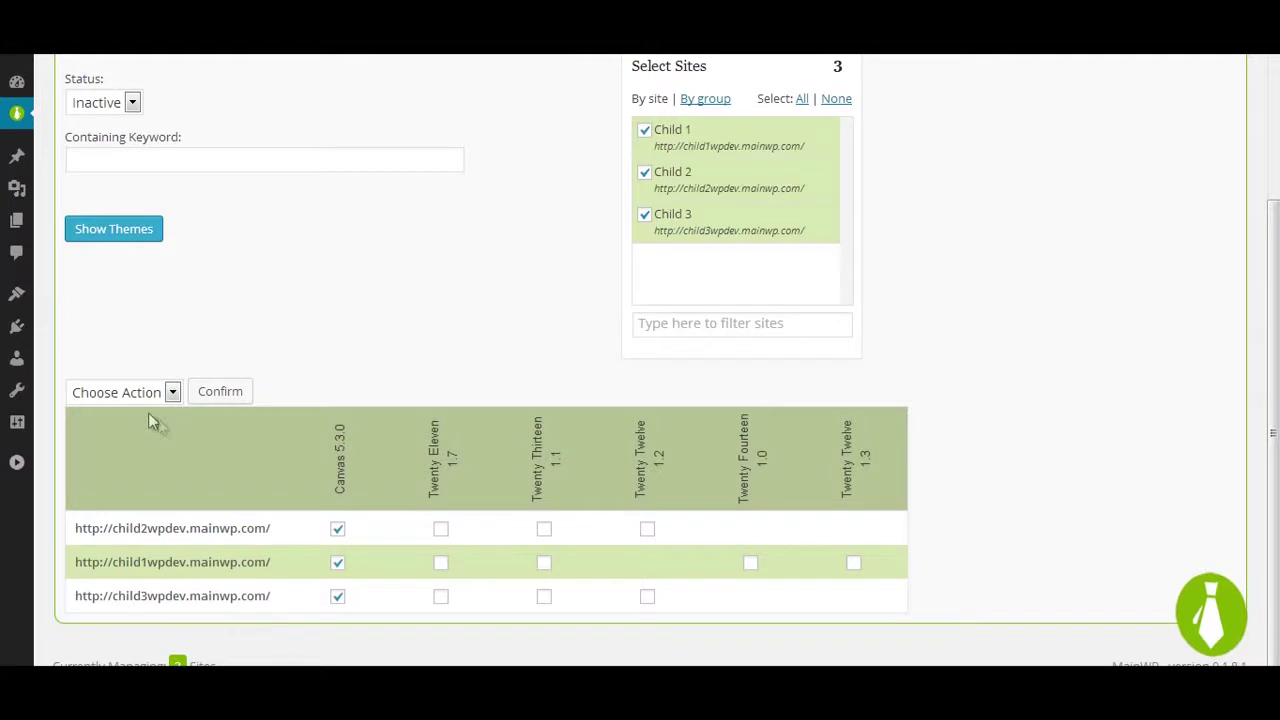
{"action": "left_click", "coordinate": [131, 391]}
{"action": "left_click", "coordinate": [100, 449]}
{"action": "left_click", "coordinate": [220, 395]}
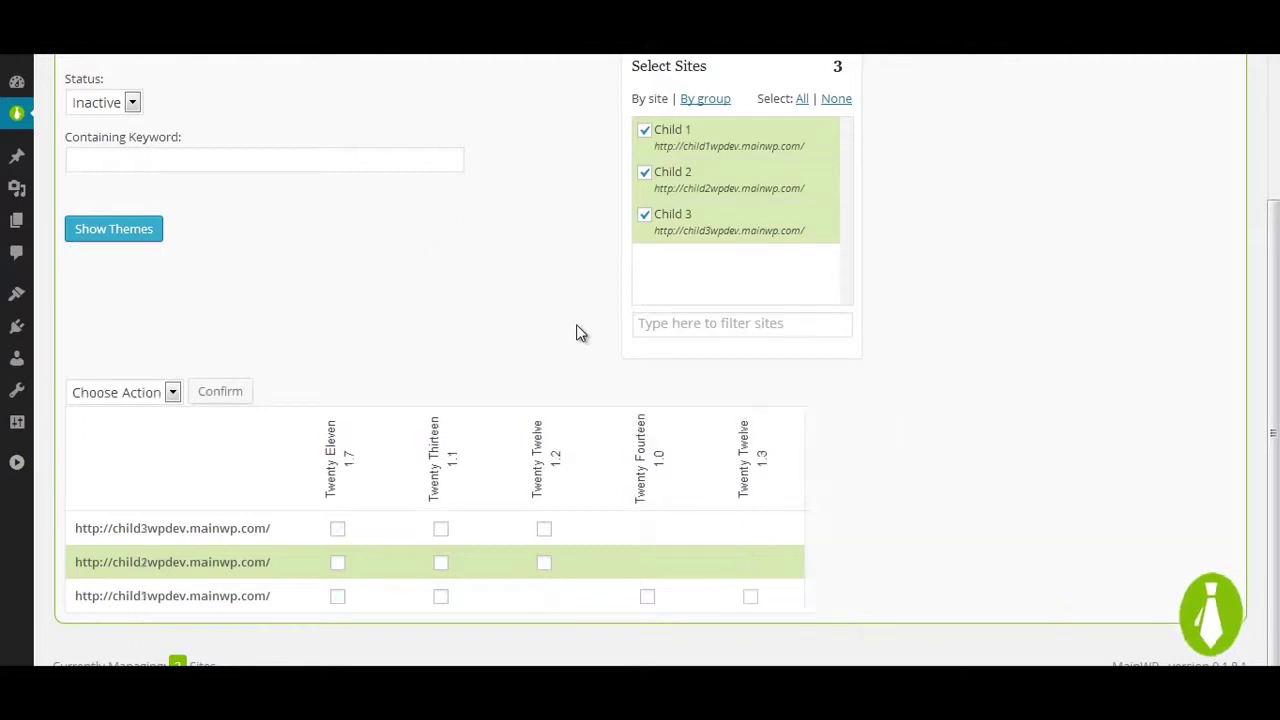
{"action": "scroll", "coordinate": [557, 333], "scroll_direction": "up", "scroll_amount": 3}
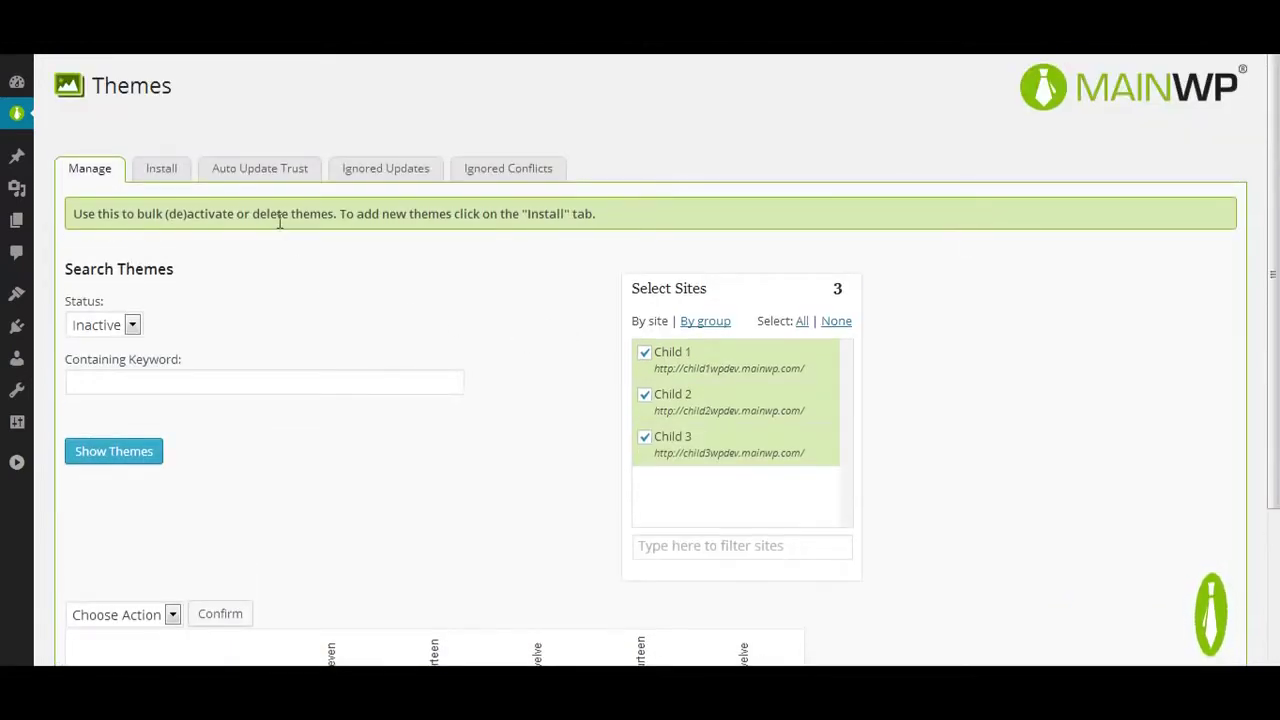
{"action": "left_click", "coordinate": [285, 174]}
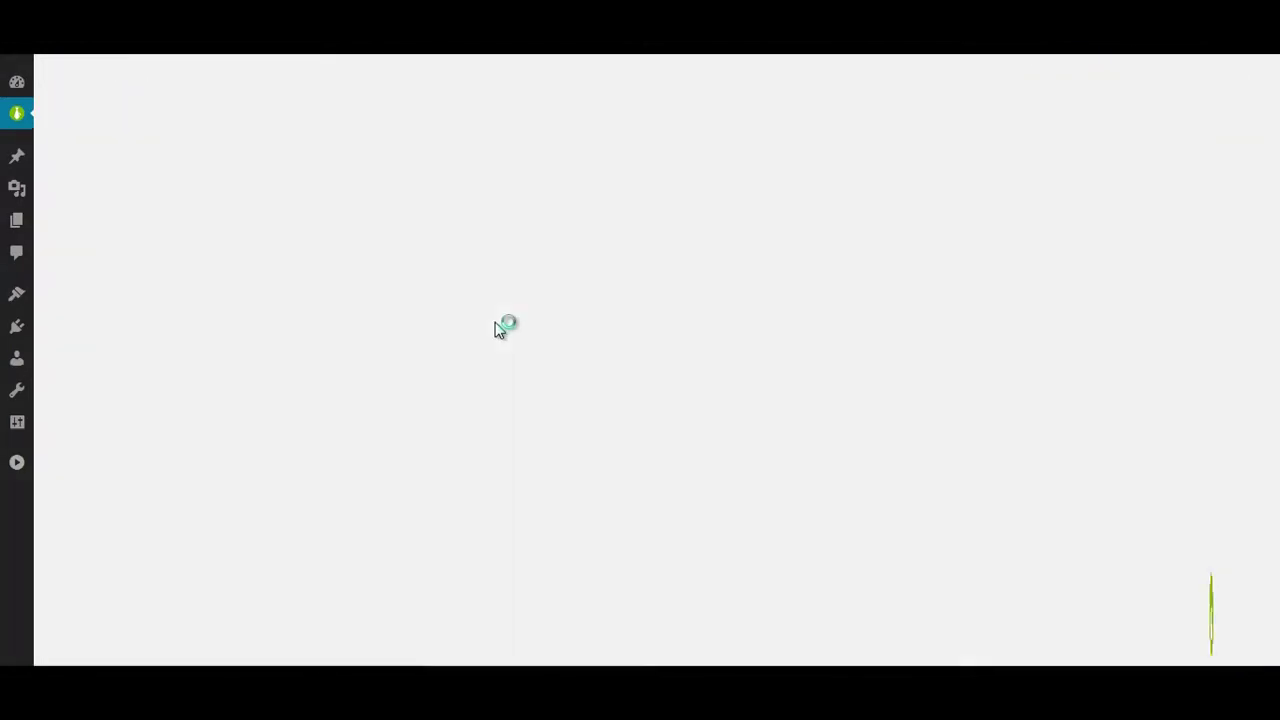
Step: In Settings, switch Automatic daily update to 'Install Trusted Updates' and save
{"action": "left_click", "coordinate": [490, 276]}
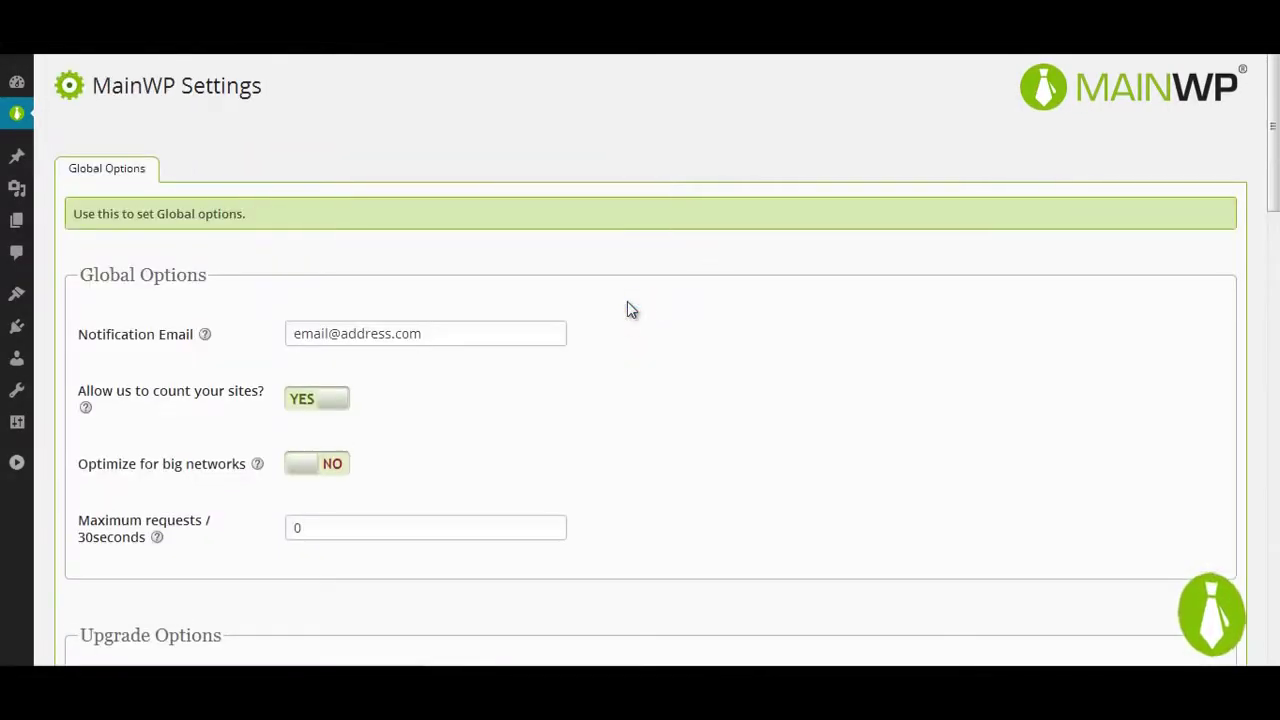
{"action": "scroll", "coordinate": [630, 343], "scroll_direction": "down", "scroll_amount": 4}
{"action": "scroll", "coordinate": [629, 351], "scroll_direction": "down", "scroll_amount": 1}
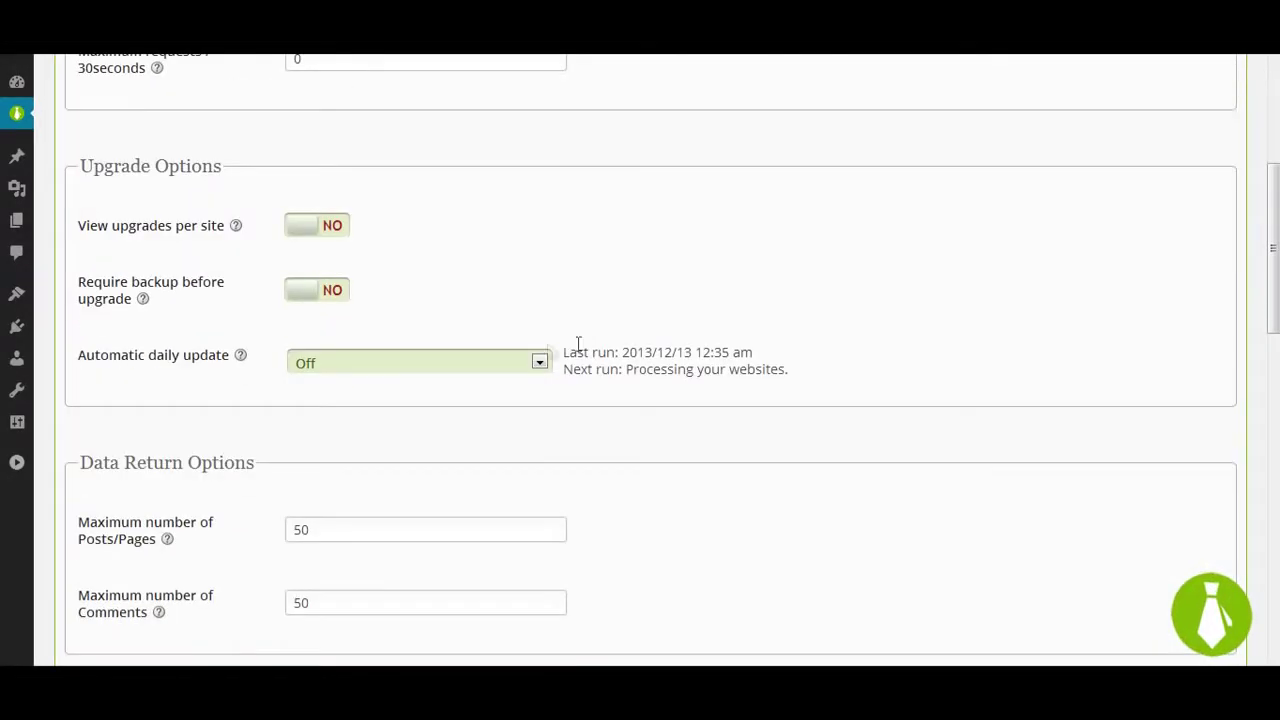
{"action": "left_click", "coordinate": [486, 363]}
{"action": "left_click", "coordinate": [480, 401]}
{"action": "scroll", "coordinate": [480, 403], "scroll_direction": "down", "scroll_amount": 10}
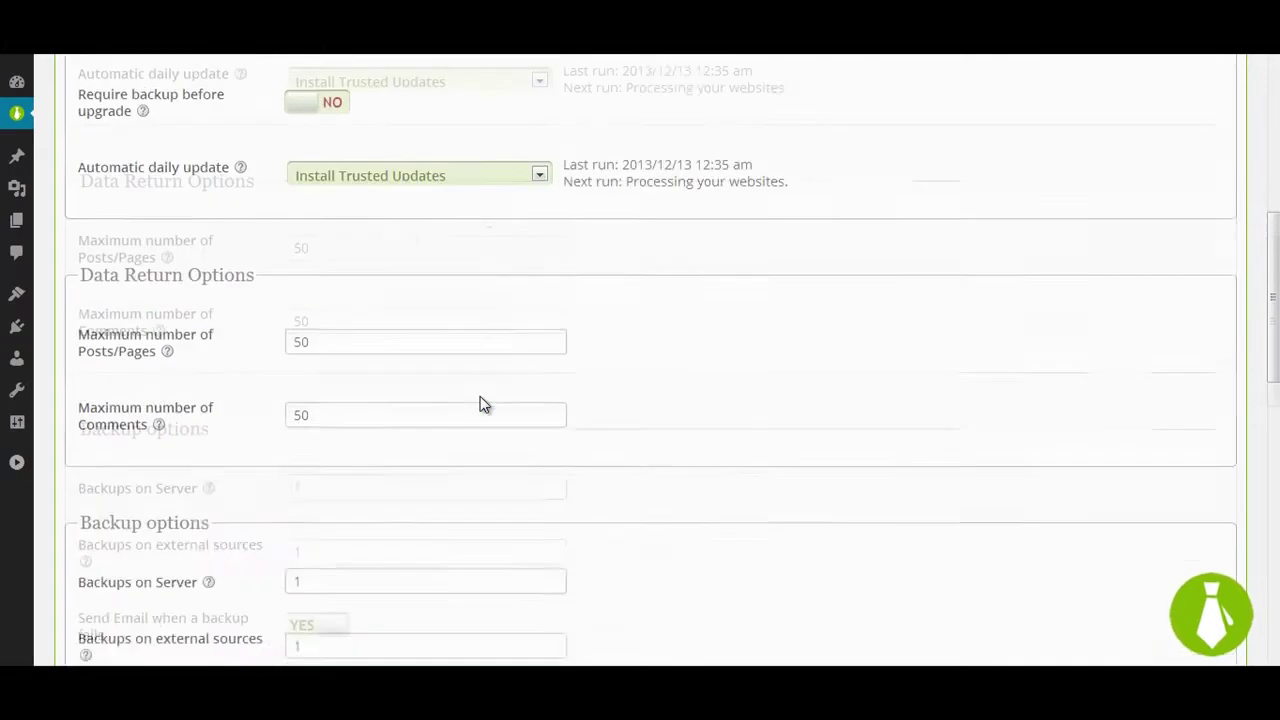
{"action": "left_click", "coordinate": [146, 638]}
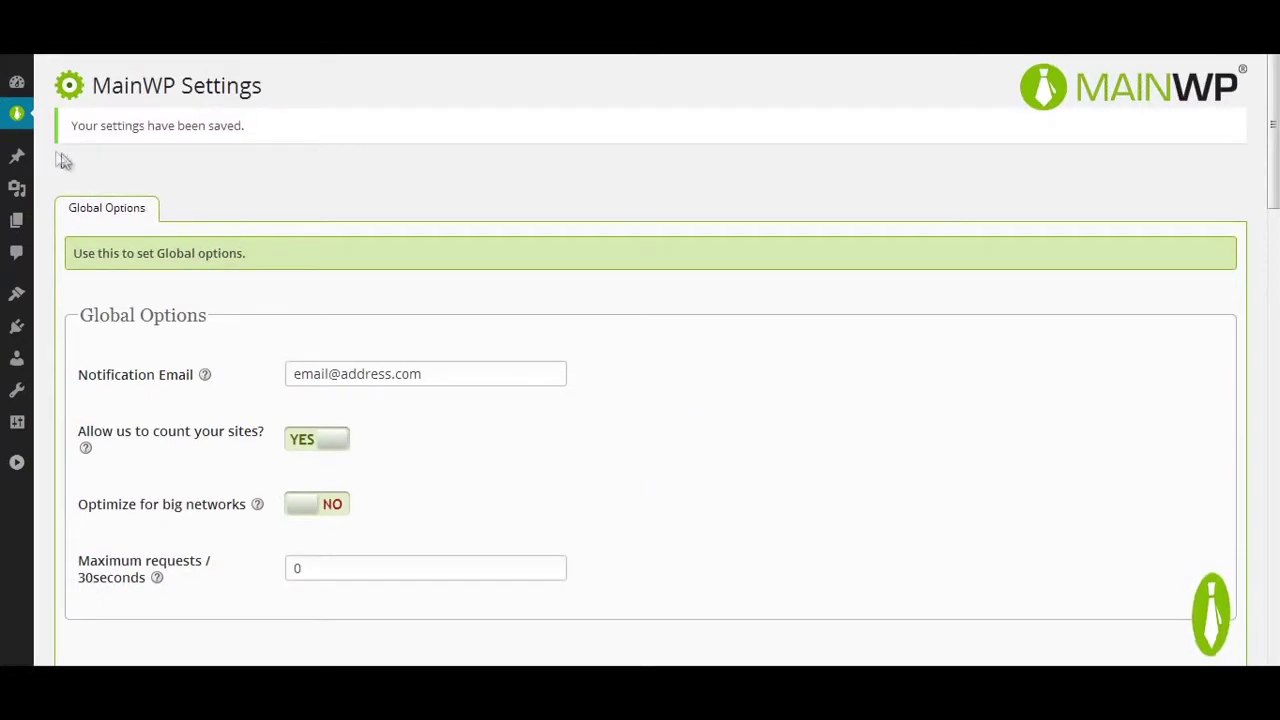
{"action": "mouse_move", "coordinate": [20, 113]}
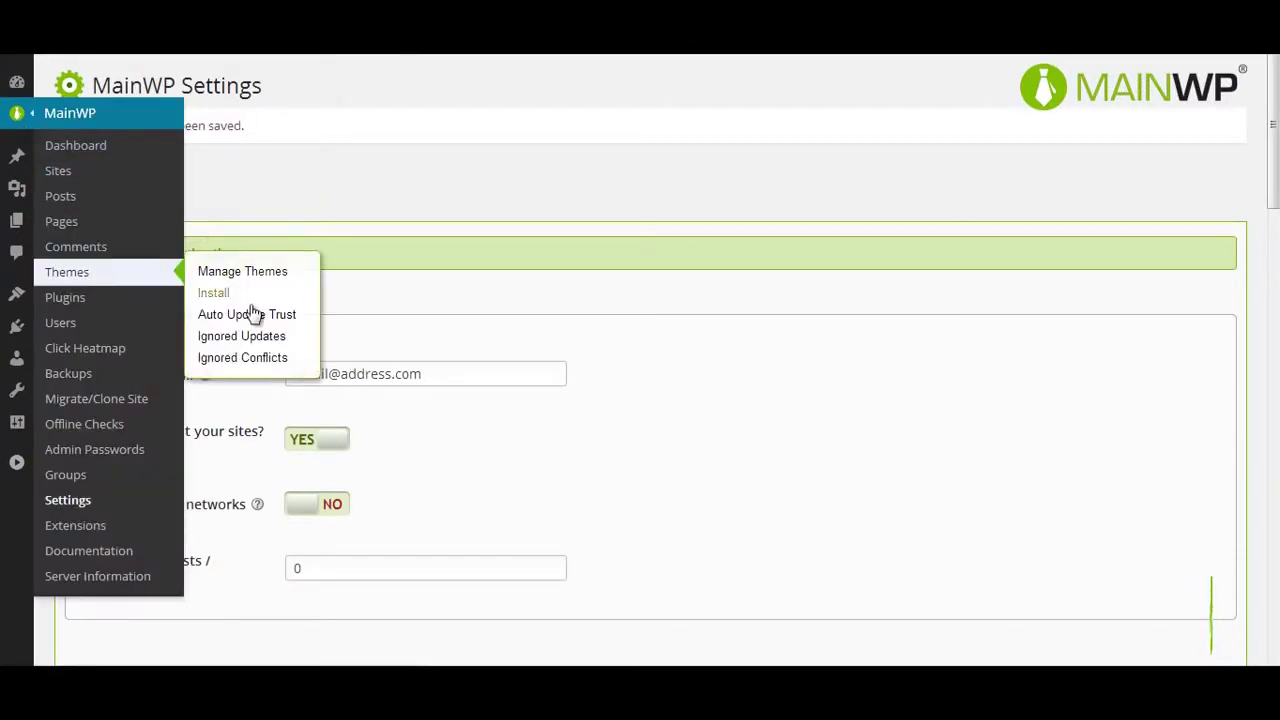
{"action": "left_click", "coordinate": [252, 316]}
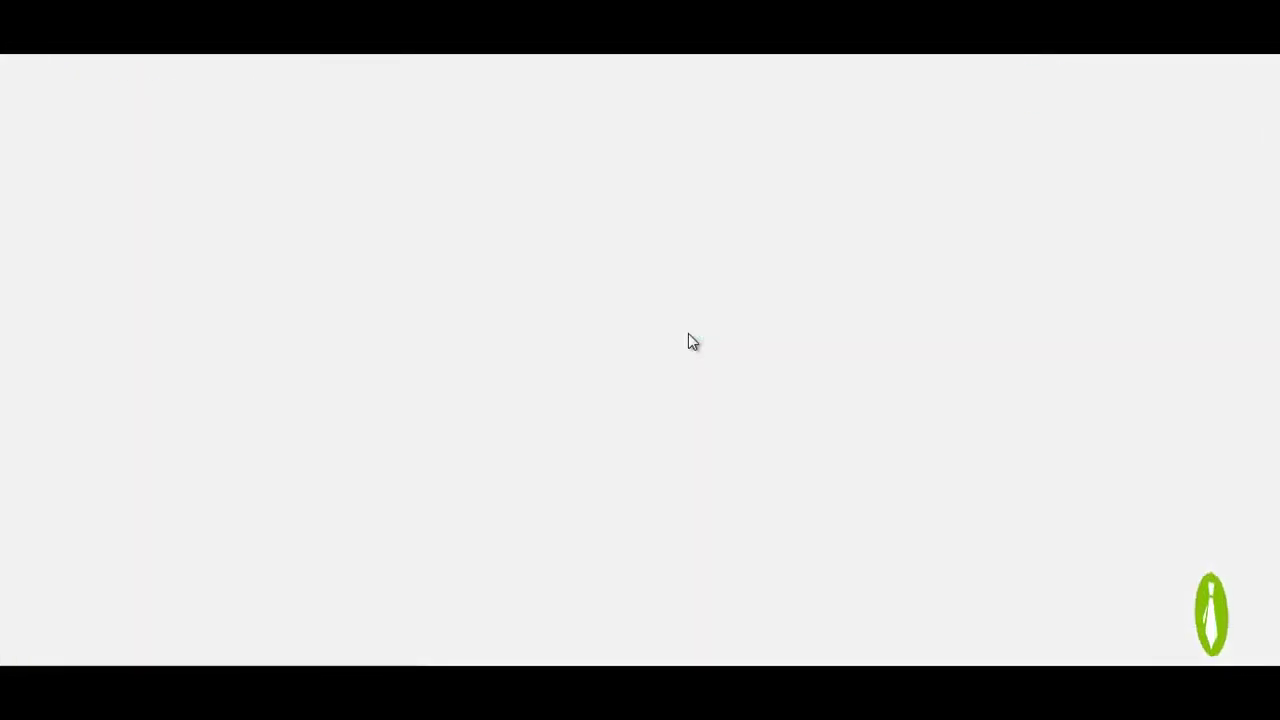
Step: Trust the Tiny Forge theme for auto updates, then open Backups > Add New
{"action": "left_click", "coordinate": [118, 364]}
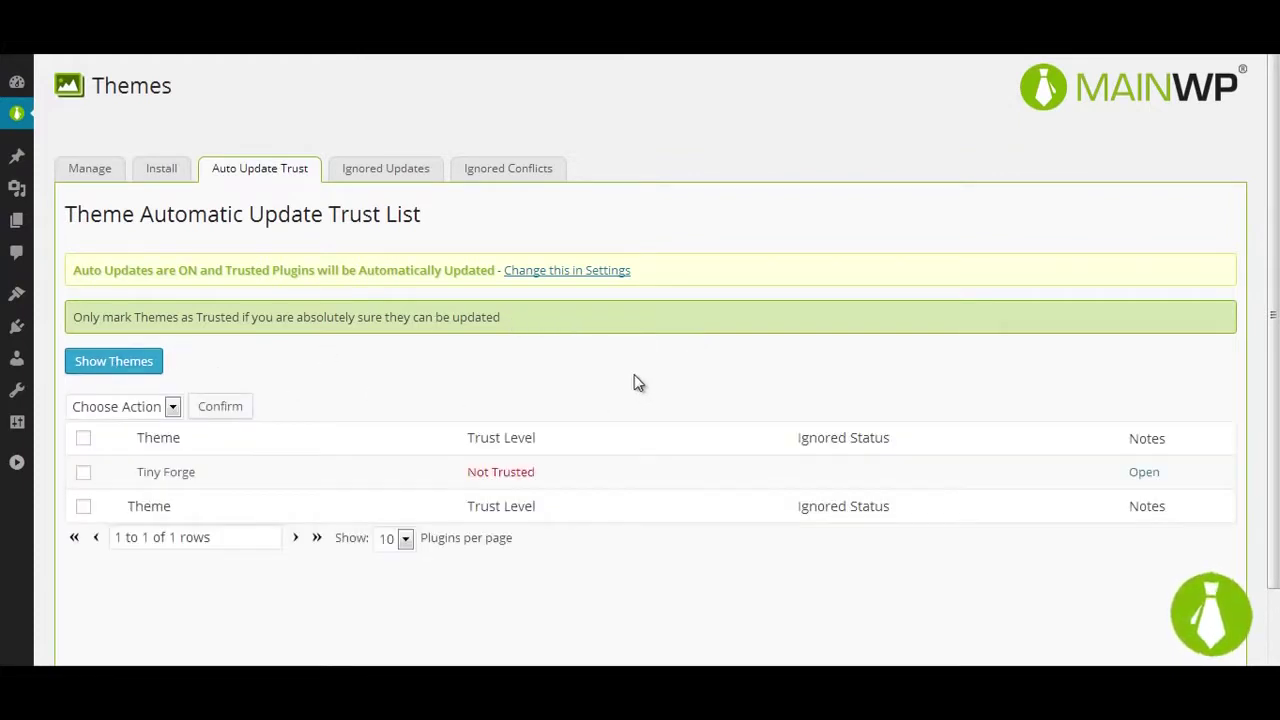
{"action": "left_click", "coordinate": [85, 472]}
{"action": "left_click", "coordinate": [157, 408]}
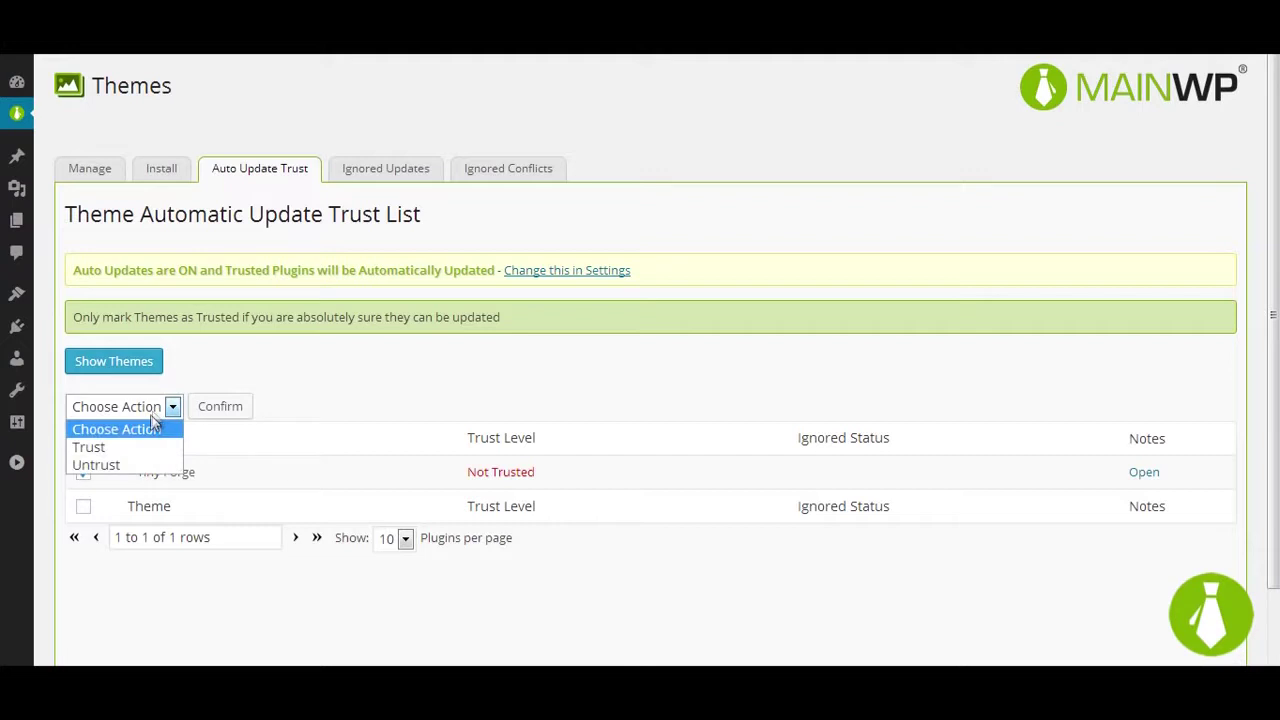
{"action": "left_click", "coordinate": [126, 449]}
{"action": "left_click", "coordinate": [217, 409]}
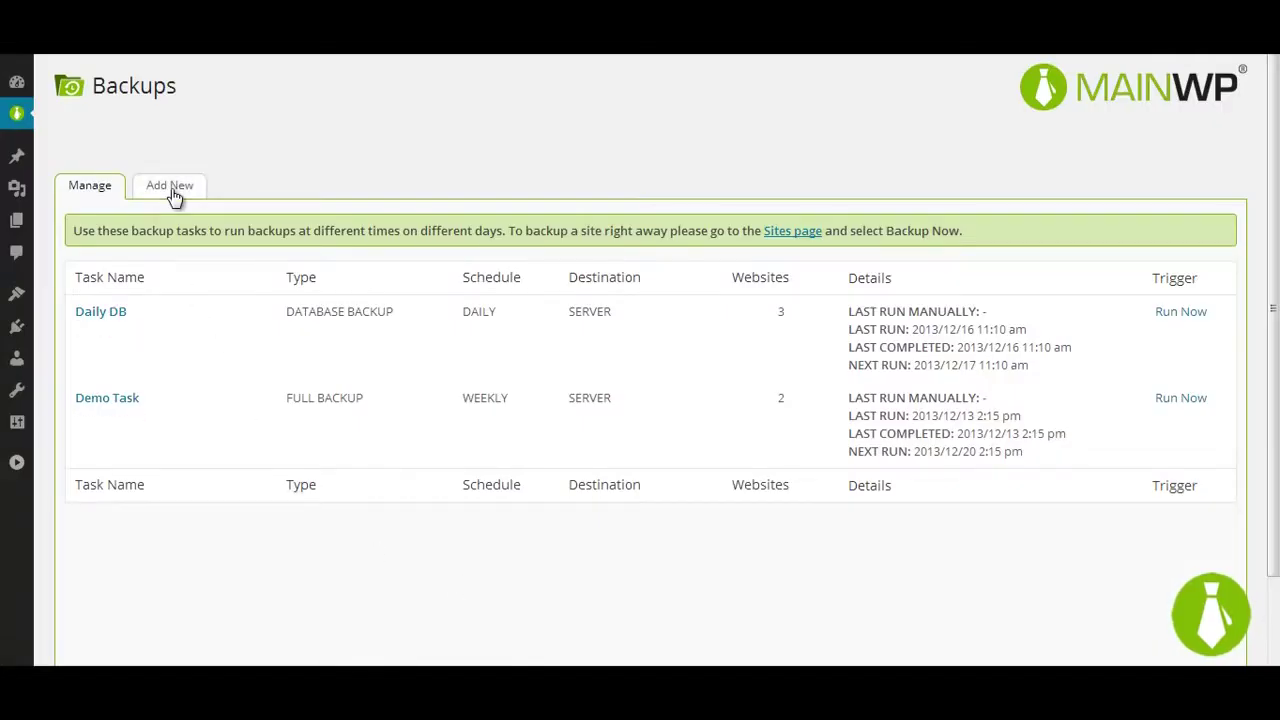
{"action": "left_click", "coordinate": [170, 190]}
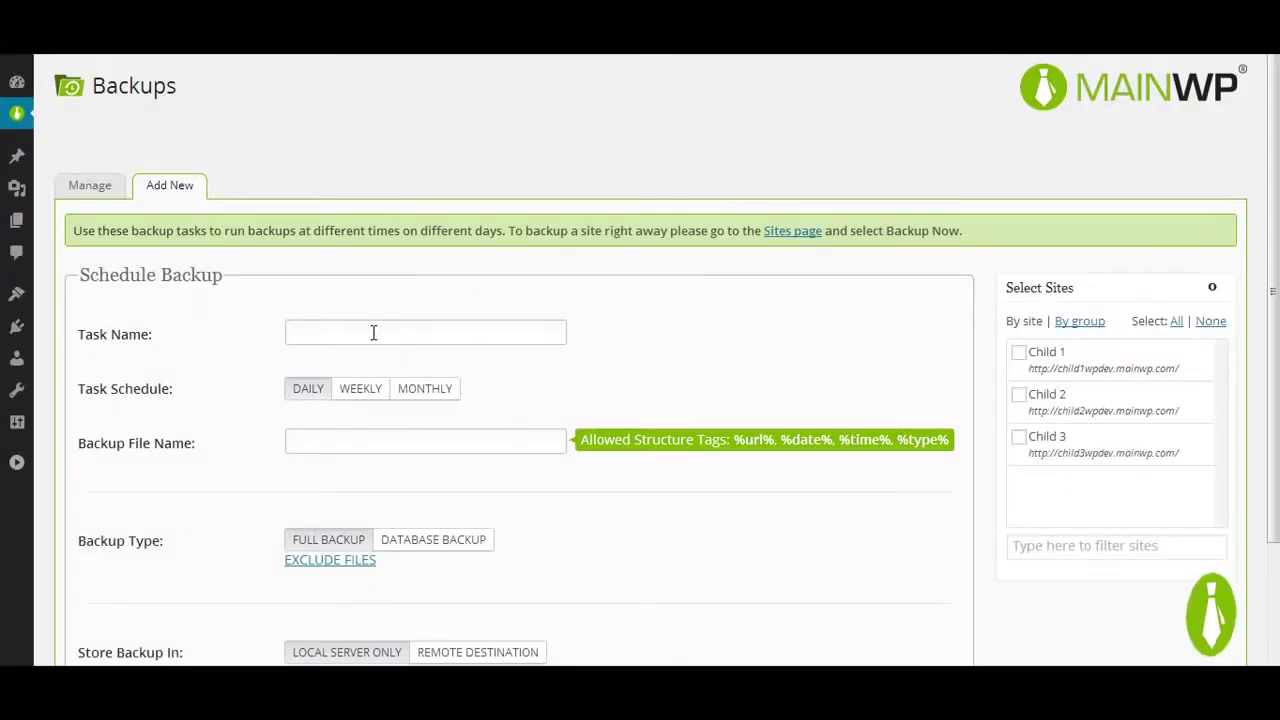
Step: Make the task weekly with file name backup-%sitename%-%date% covering all three child sites
{"action": "left_click", "coordinate": [372, 332]}
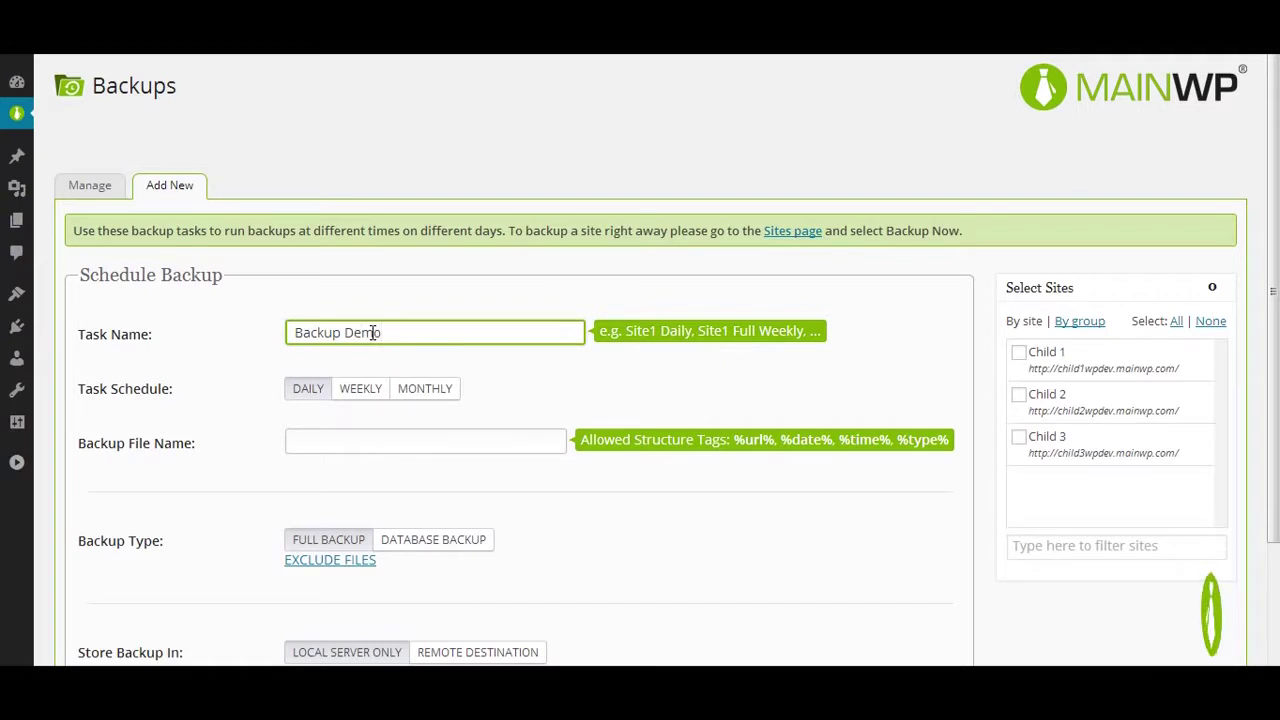
{"action": "left_click", "coordinate": [360, 389]}
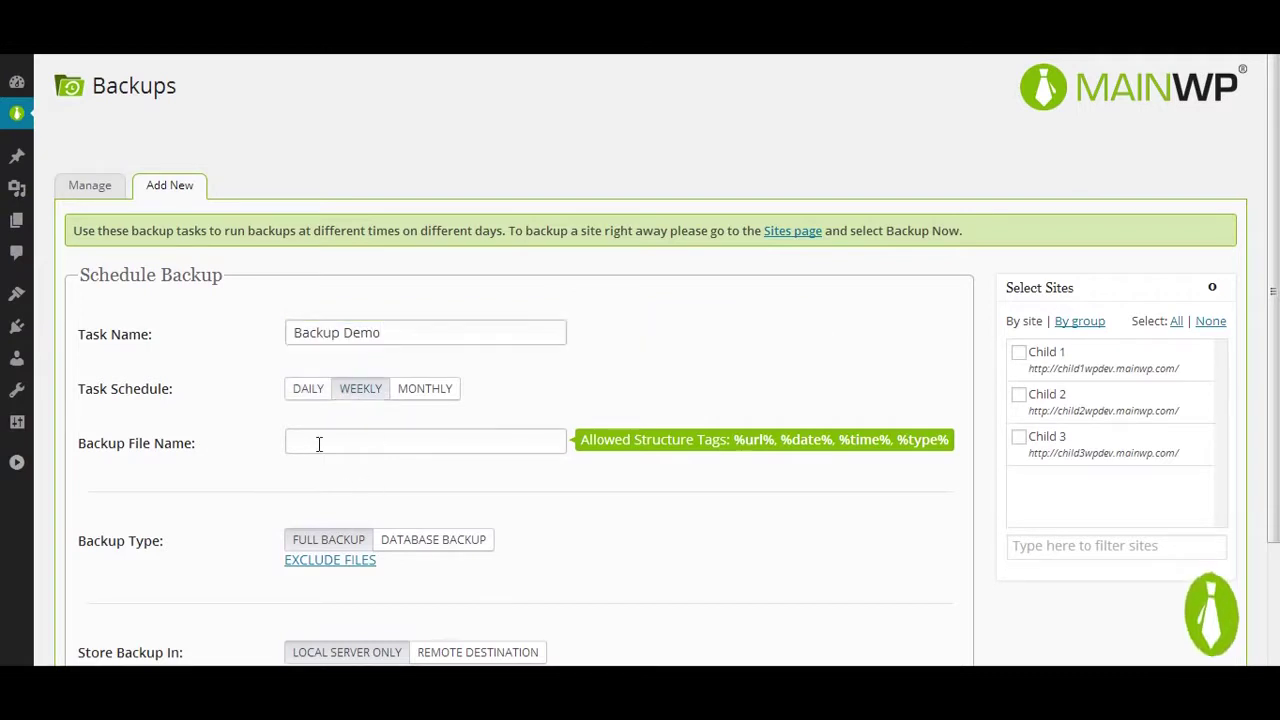
{"action": "left_click", "coordinate": [319, 445]}
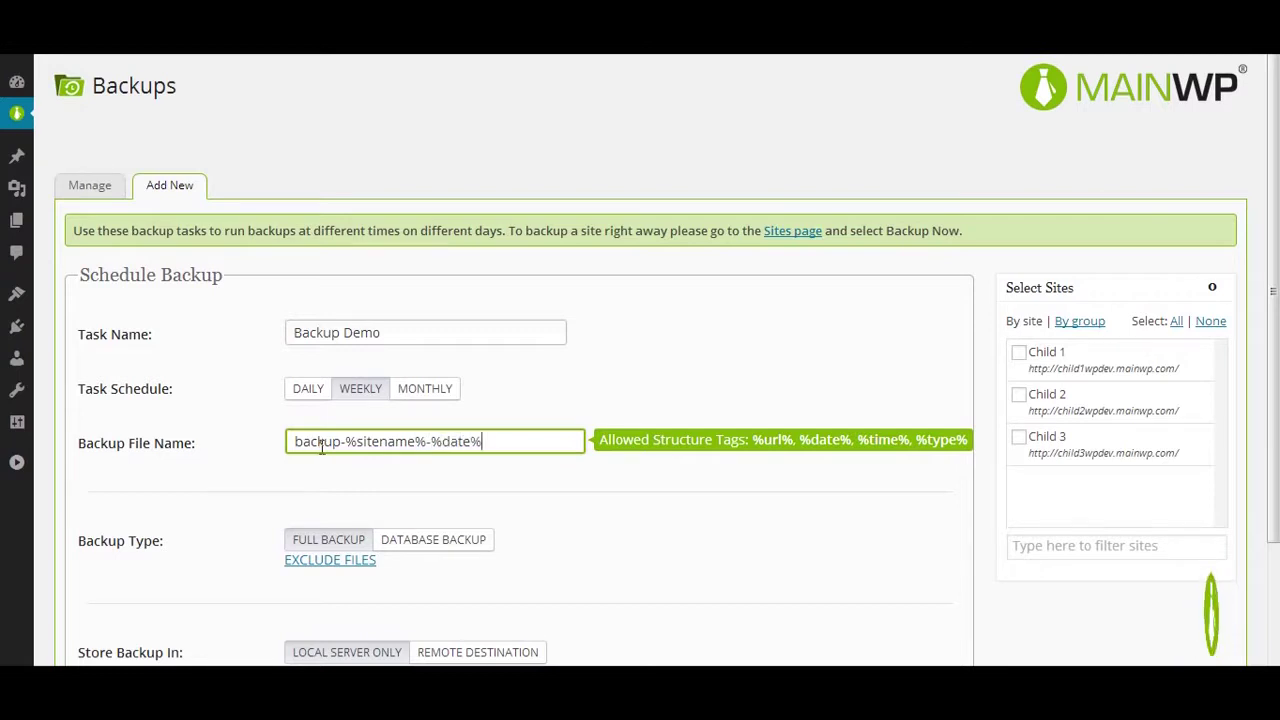
{"action": "scroll", "coordinate": [321, 448], "scroll_direction": "down", "scroll_amount": 1}
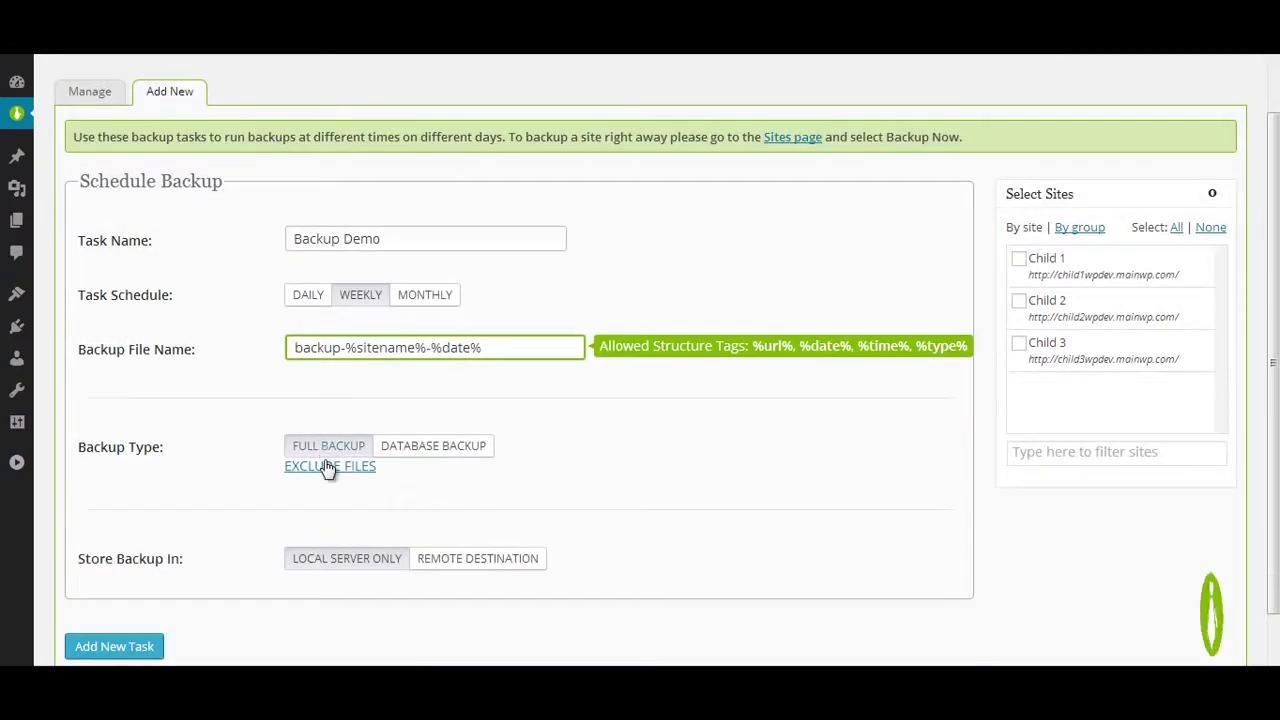
{"action": "left_click", "coordinate": [1176, 227]}
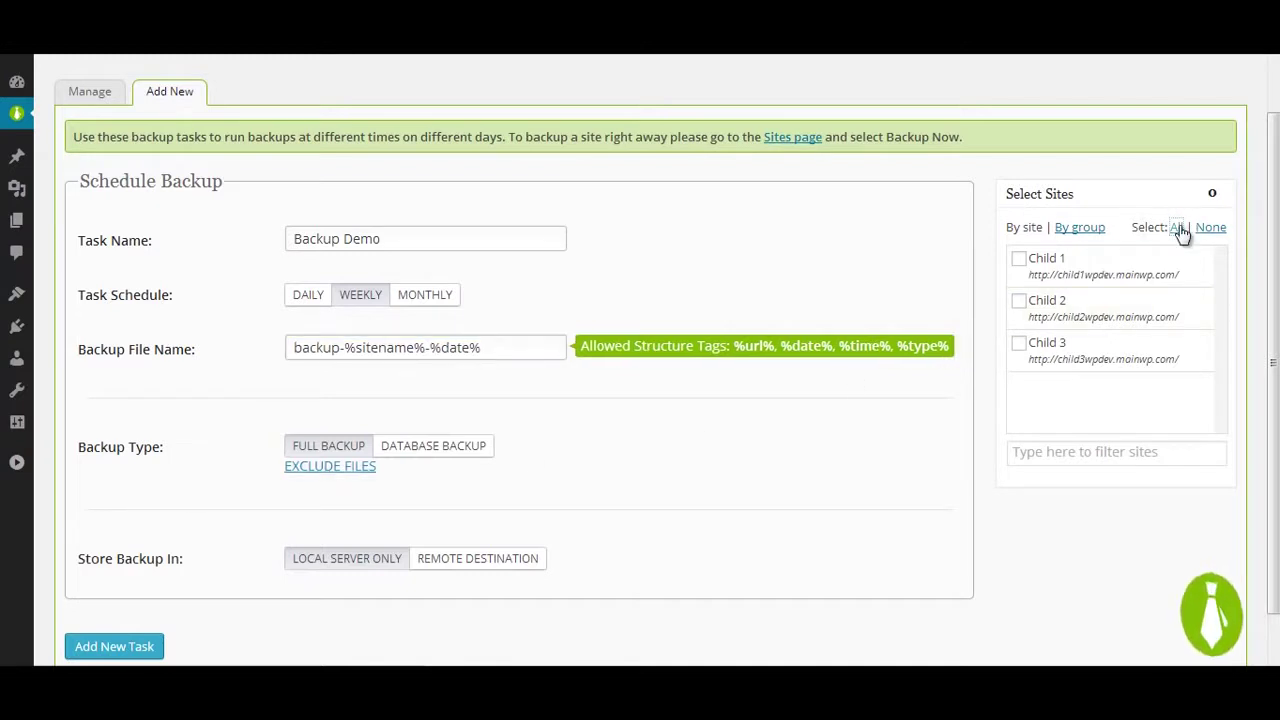
Step: Exclude the wp-content/uploads folder from the backup
{"action": "left_click", "coordinate": [332, 467]}
{"action": "scroll", "coordinate": [565, 422], "scroll_direction": "down", "scroll_amount": 2}
{"action": "left_click", "coordinate": [331, 396]}
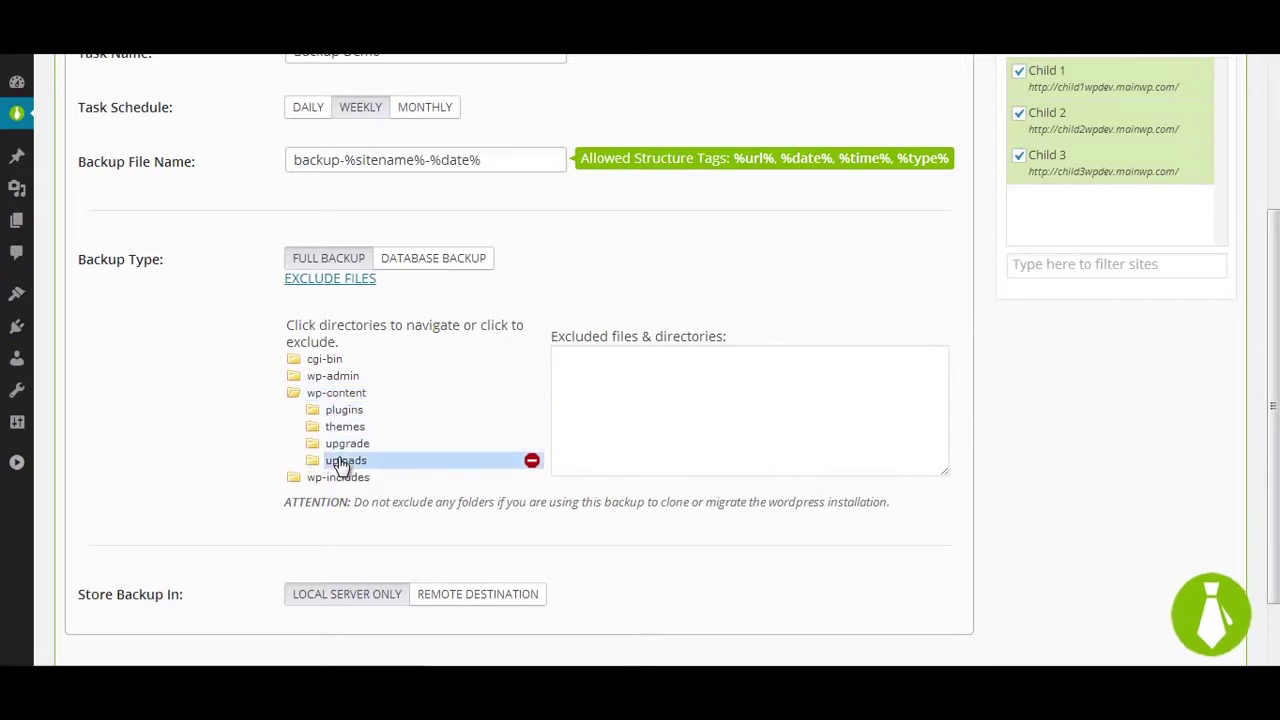
{"action": "left_click", "coordinate": [531, 463]}
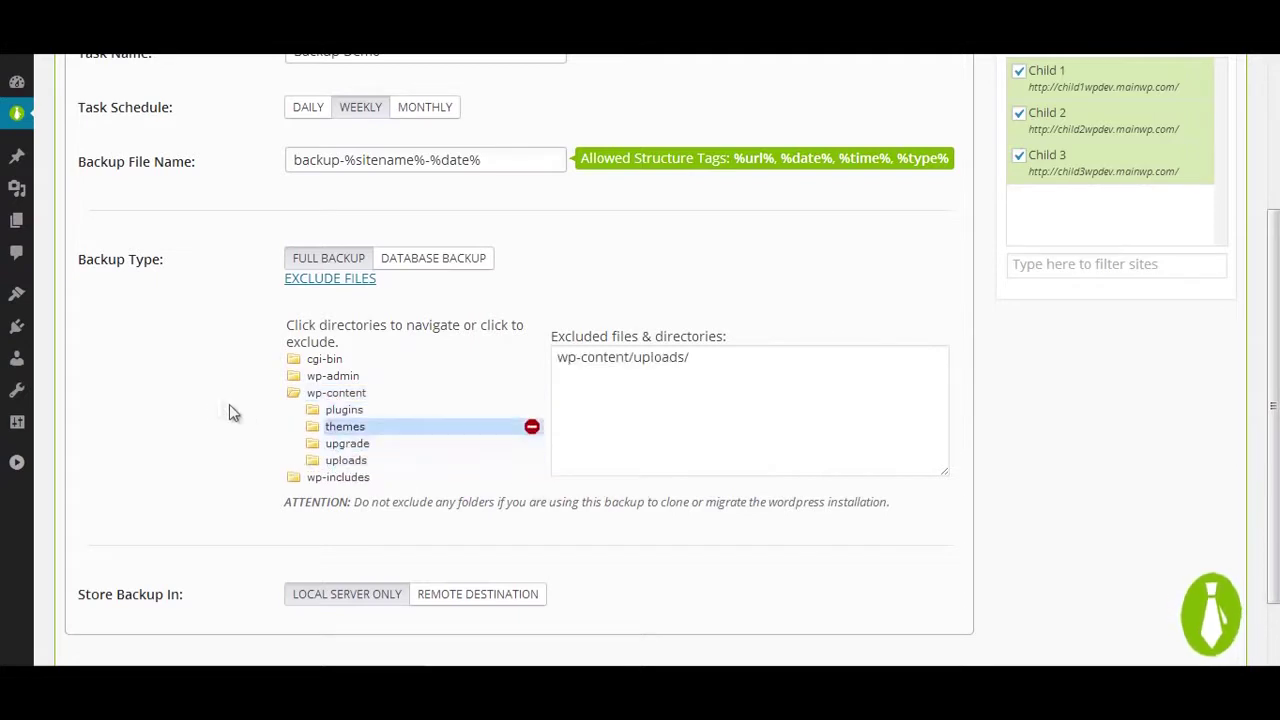
{"action": "scroll", "coordinate": [215, 405], "scroll_direction": "down", "scroll_amount": 1}
{"action": "left_click", "coordinate": [442, 504]}
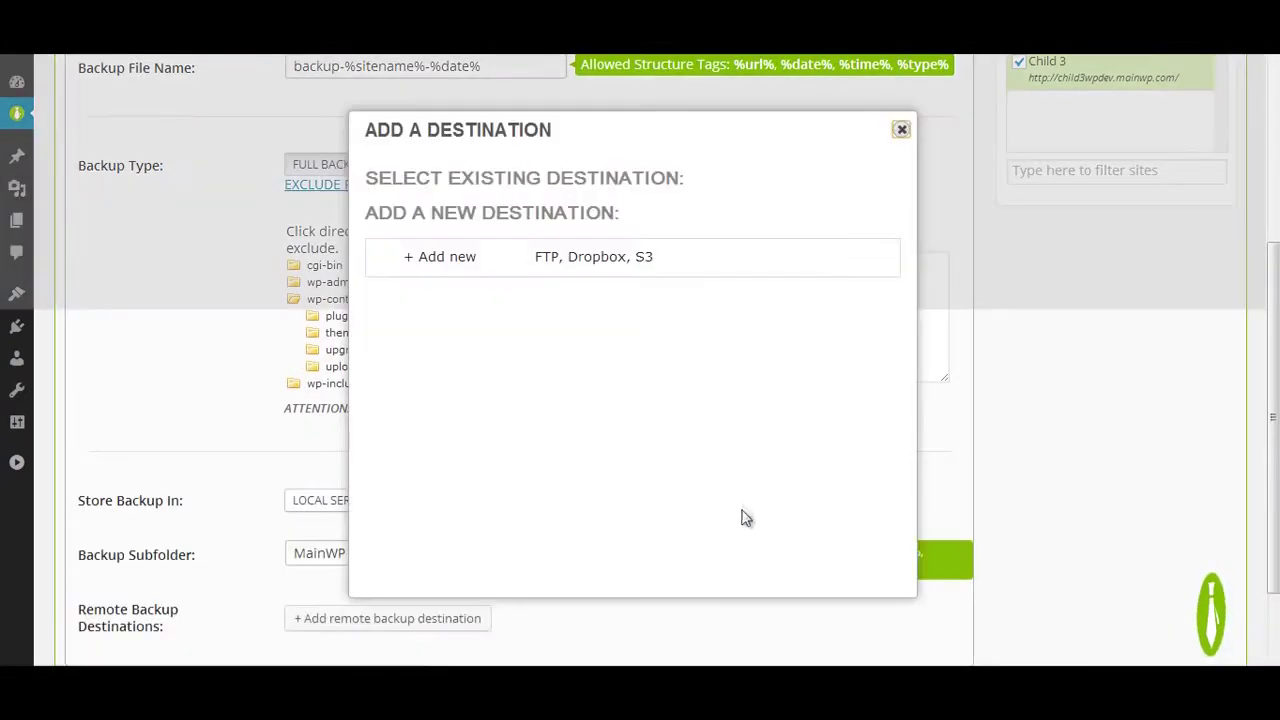
Step: Review the Amazon, Dropbox and FTP destination forms, then close the dialog without adding one
{"action": "left_click", "coordinate": [541, 260]}
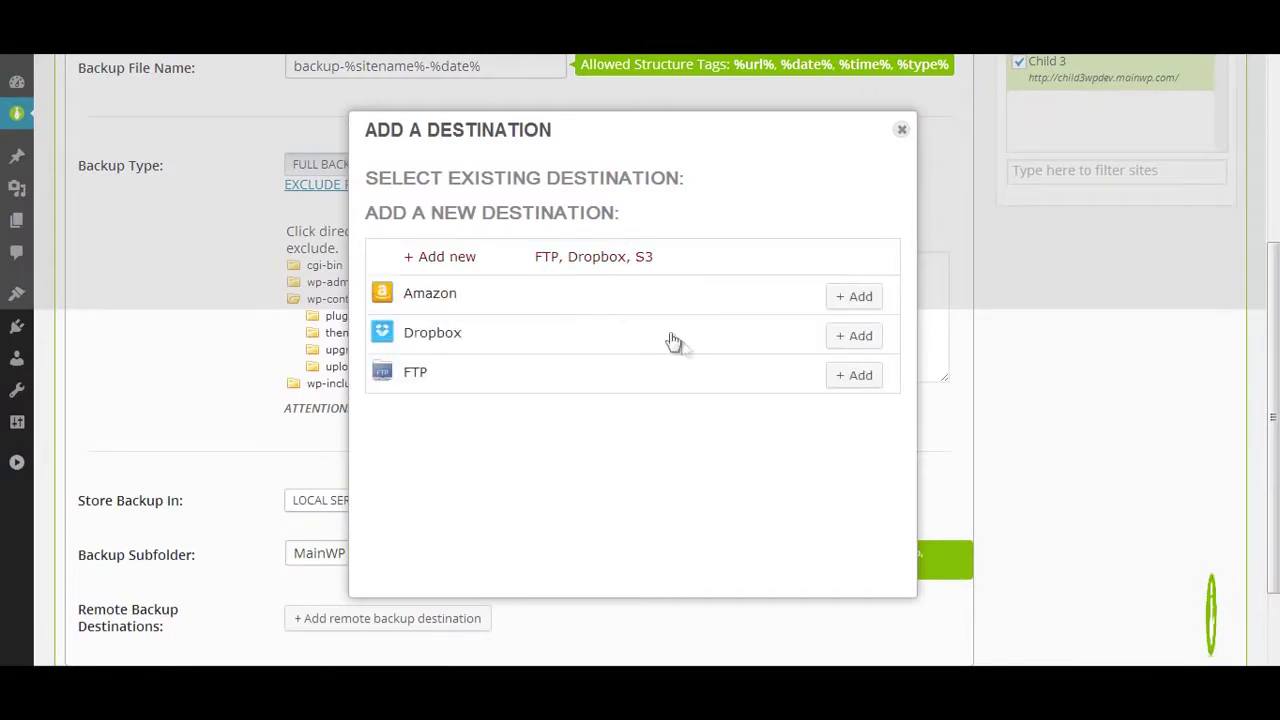
{"action": "left_click", "coordinate": [857, 297]}
{"action": "left_click", "coordinate": [861, 299]}
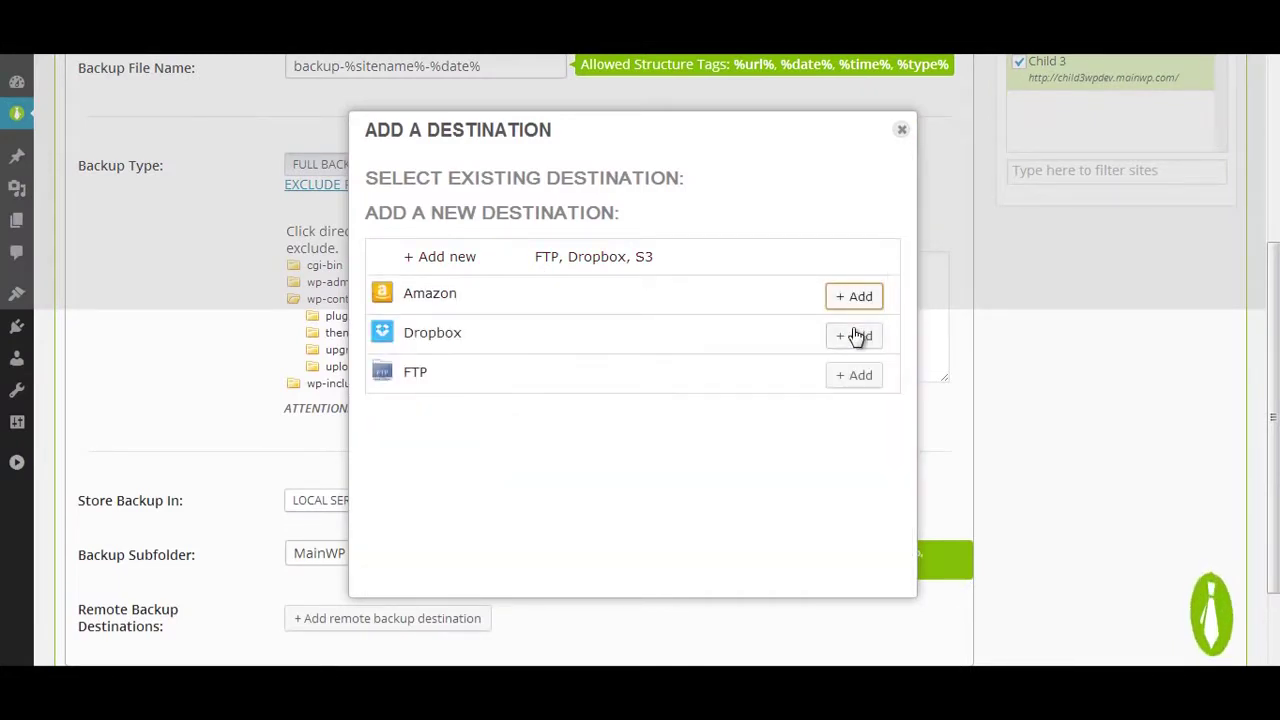
{"action": "left_click", "coordinate": [855, 334]}
{"action": "scroll", "coordinate": [855, 334], "scroll_direction": "down", "scroll_amount": 1}
{"action": "left_click", "coordinate": [852, 236]}
{"action": "left_click", "coordinate": [857, 285]}
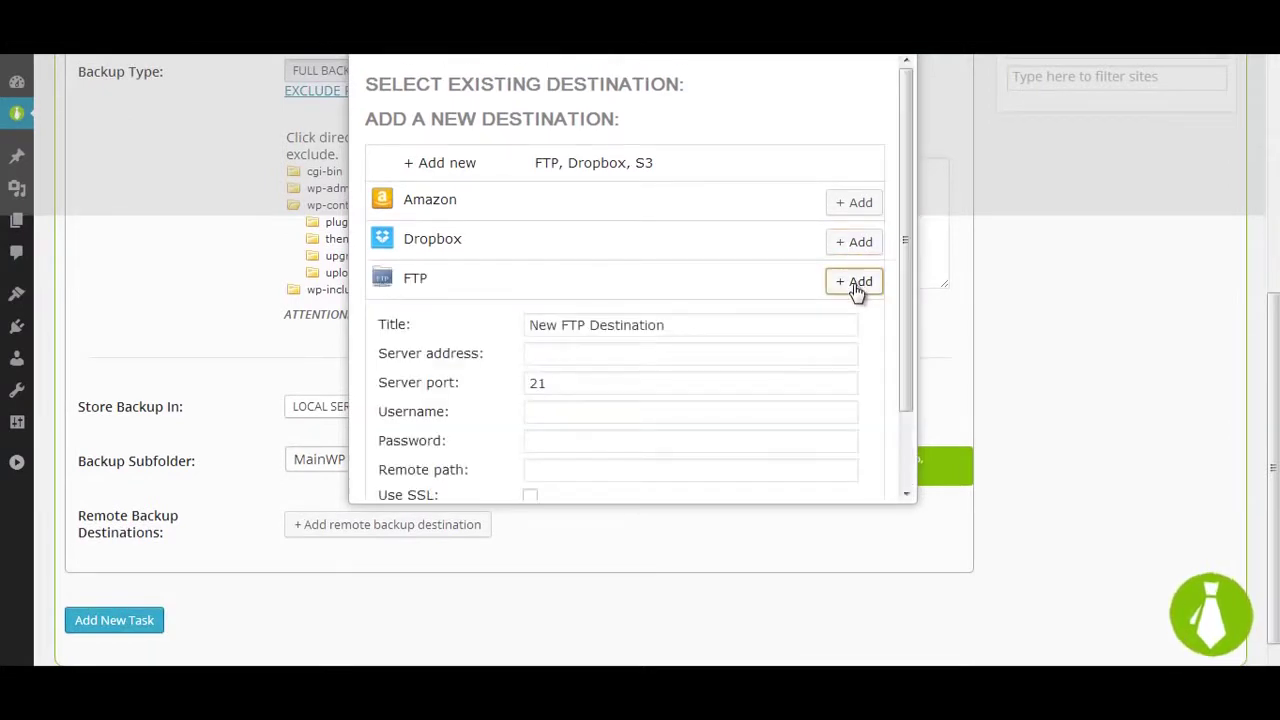
{"action": "scroll", "coordinate": [856, 288], "scroll_direction": "down", "scroll_amount": 1}
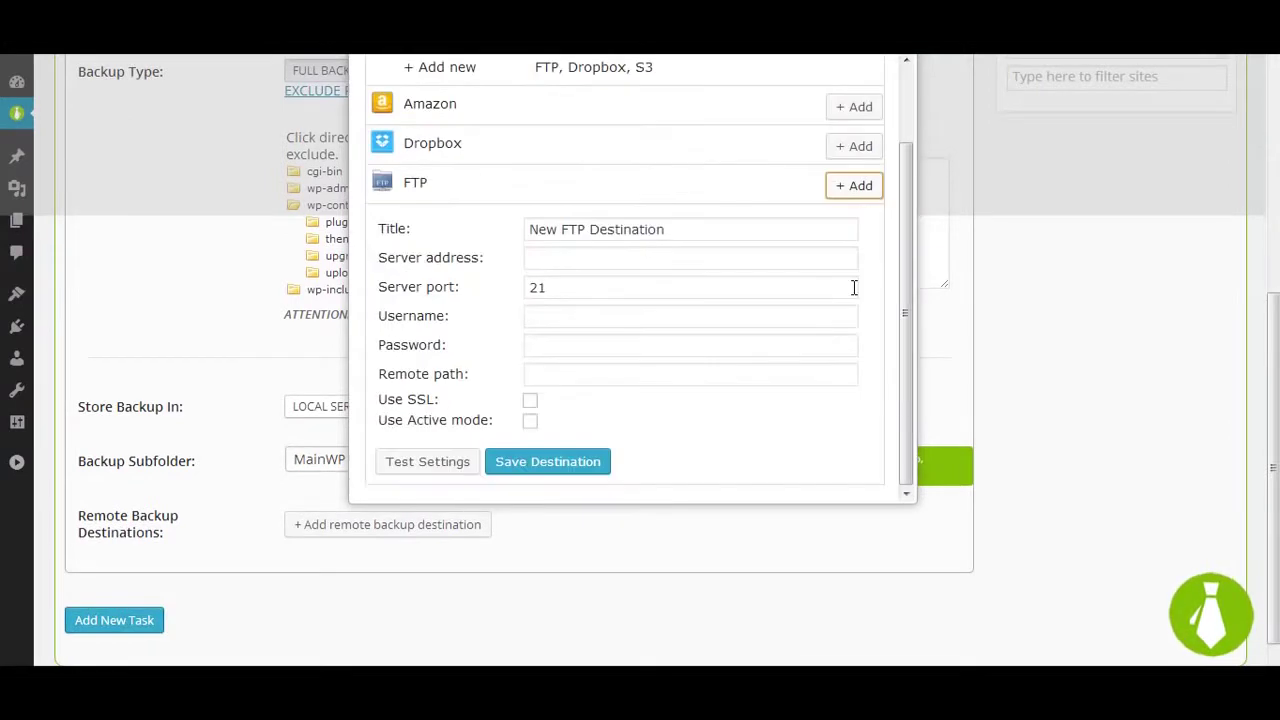
{"action": "left_click", "coordinate": [858, 188]}
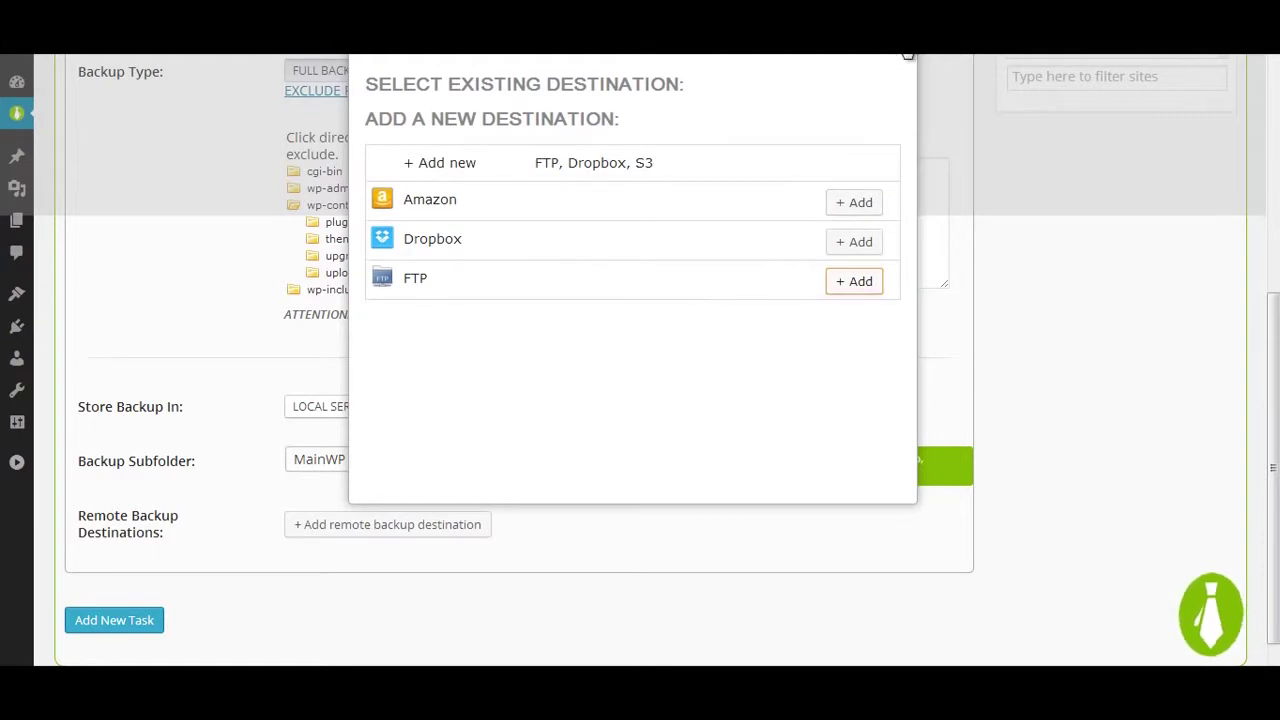
{"action": "left_click", "coordinate": [907, 55]}
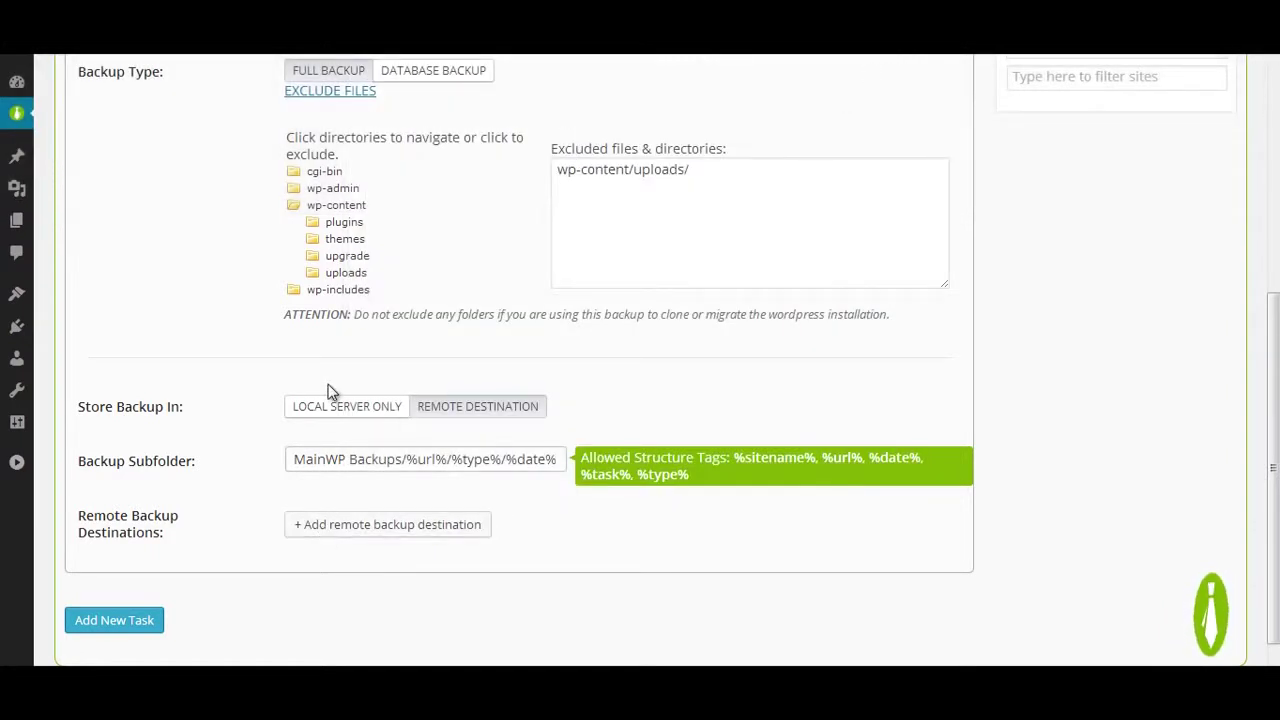
Step: Store backups on the local server only, save the Backup Demo task and run it now
{"action": "left_click", "coordinate": [328, 406]}
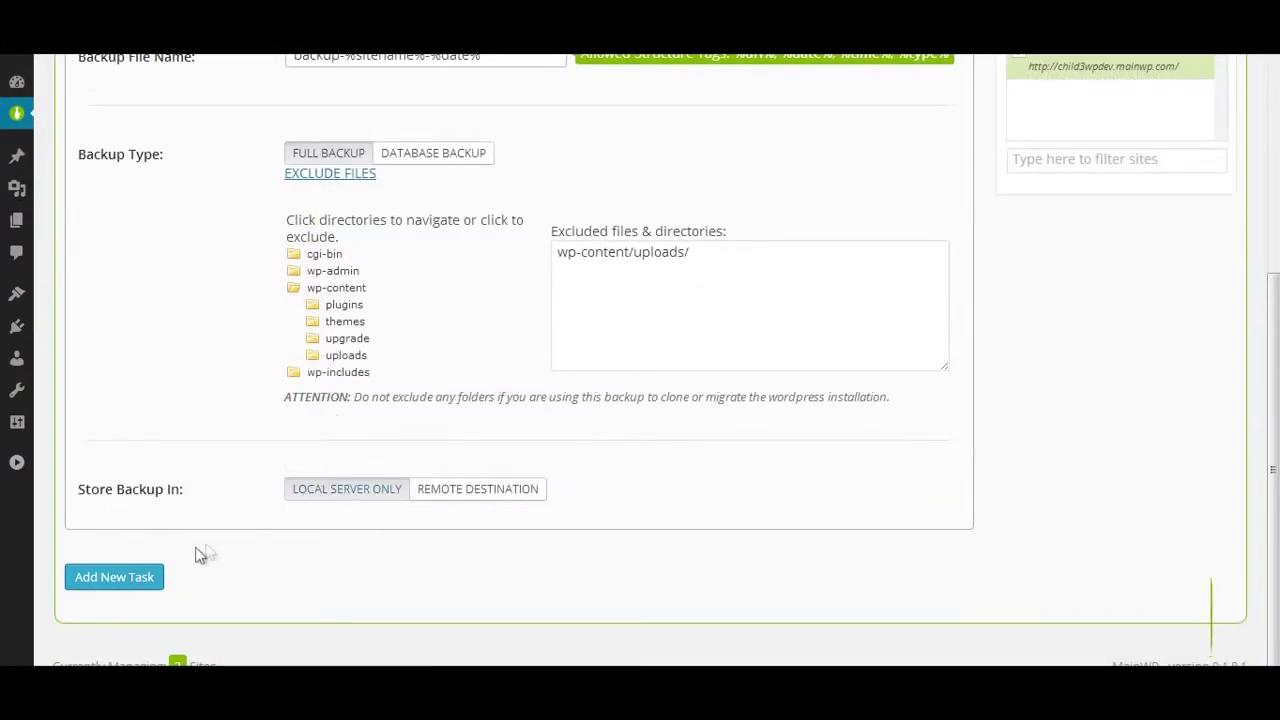
{"action": "left_click", "coordinate": [133, 585]}
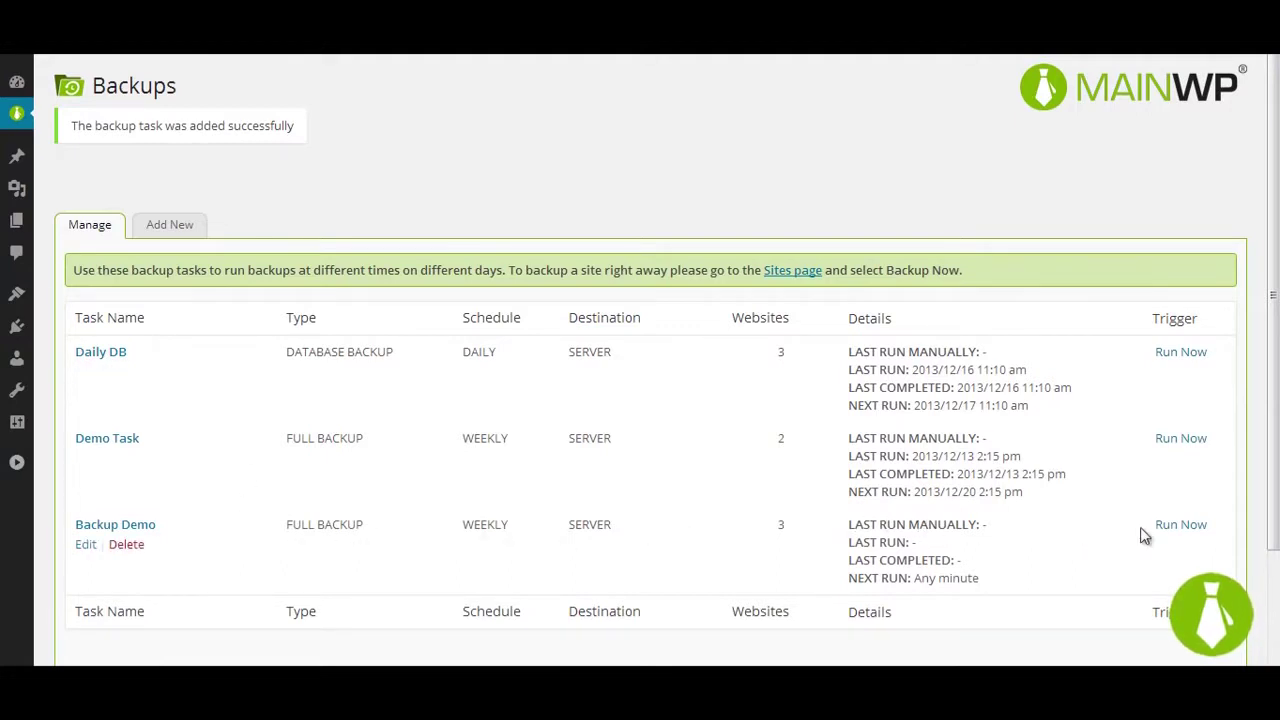
{"action": "left_click", "coordinate": [1180, 526]}
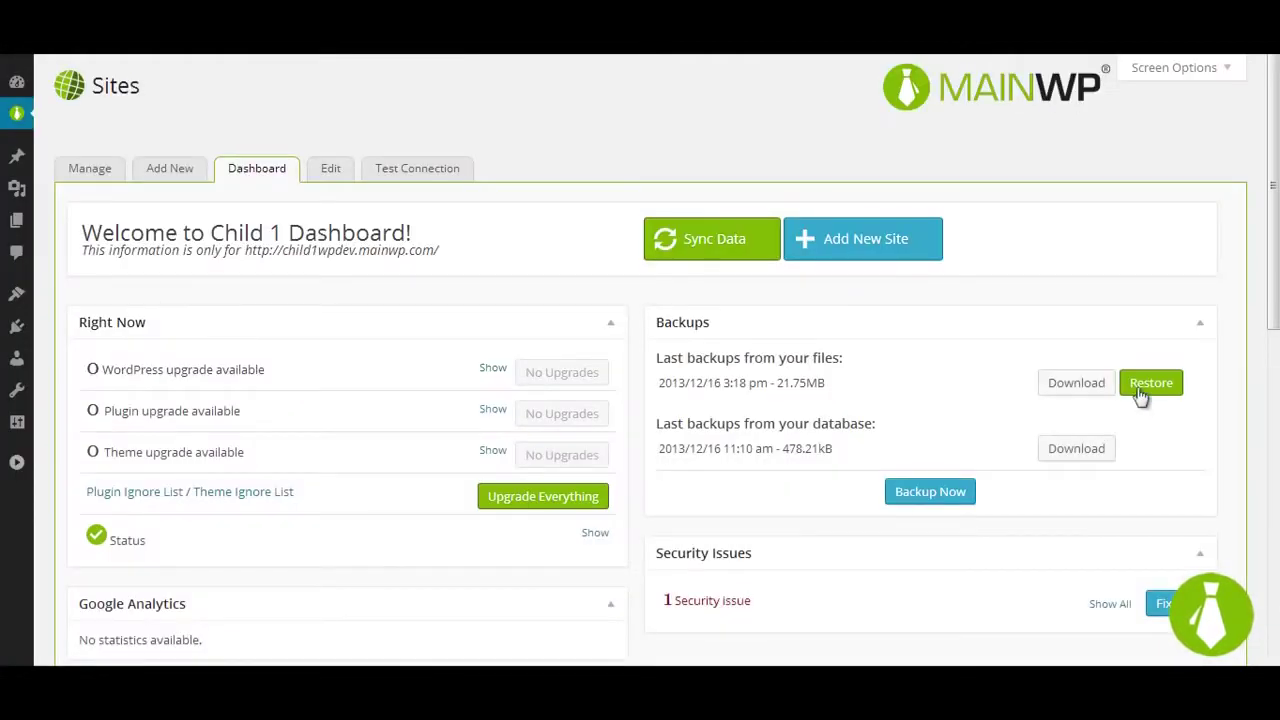
Step: Restore Child 1 from its latest full backup, log back in, and resave the permalinks
{"action": "left_click", "coordinate": [1145, 390]}
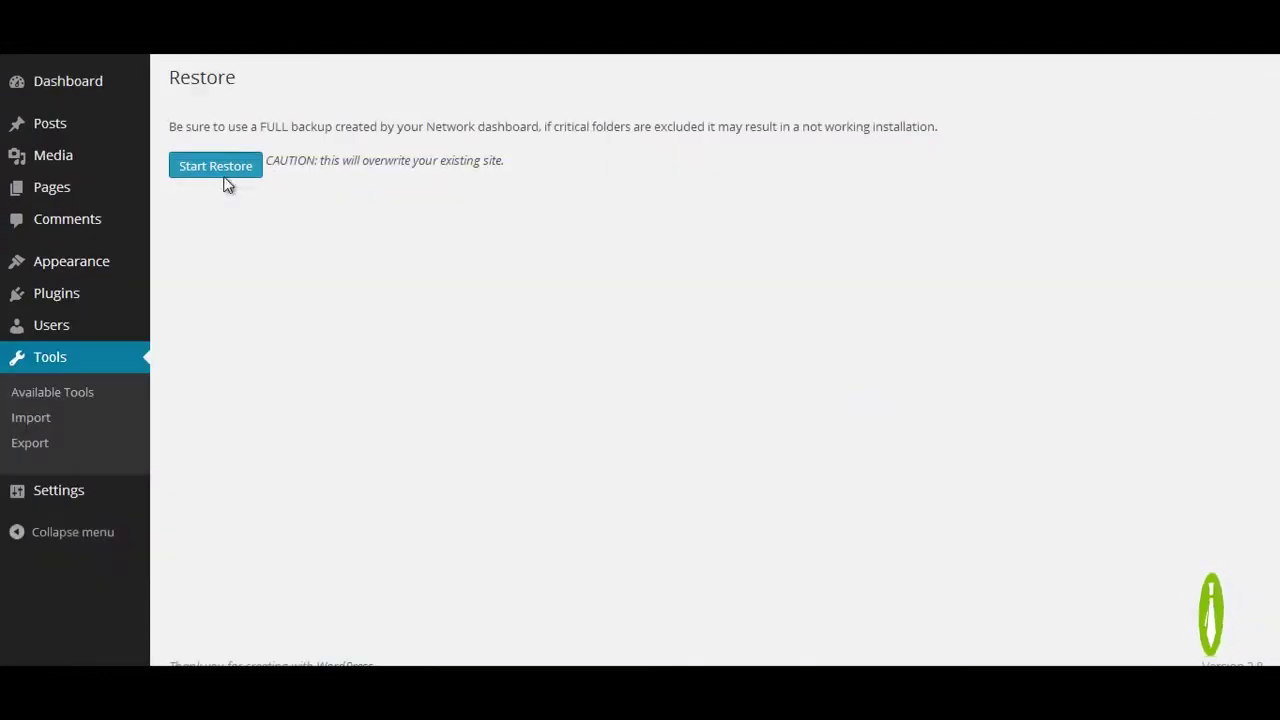
{"action": "left_click", "coordinate": [224, 170]}
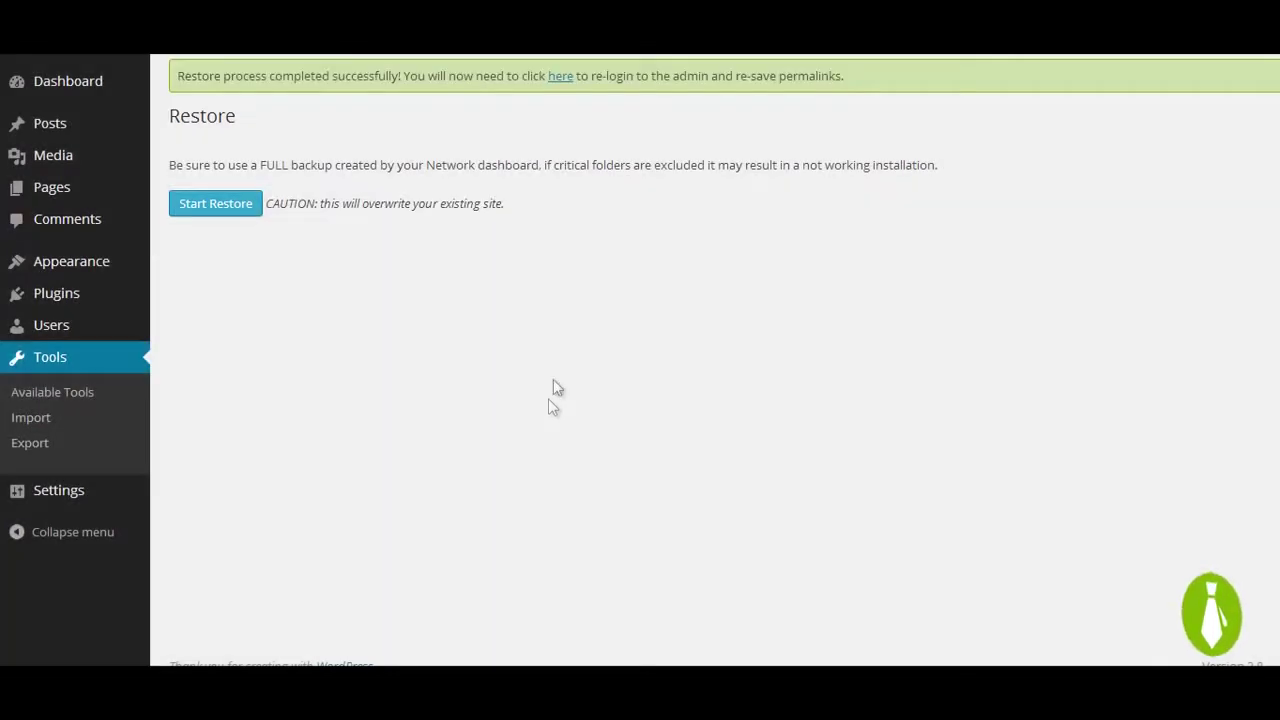
{"action": "left_click", "coordinate": [558, 78]}
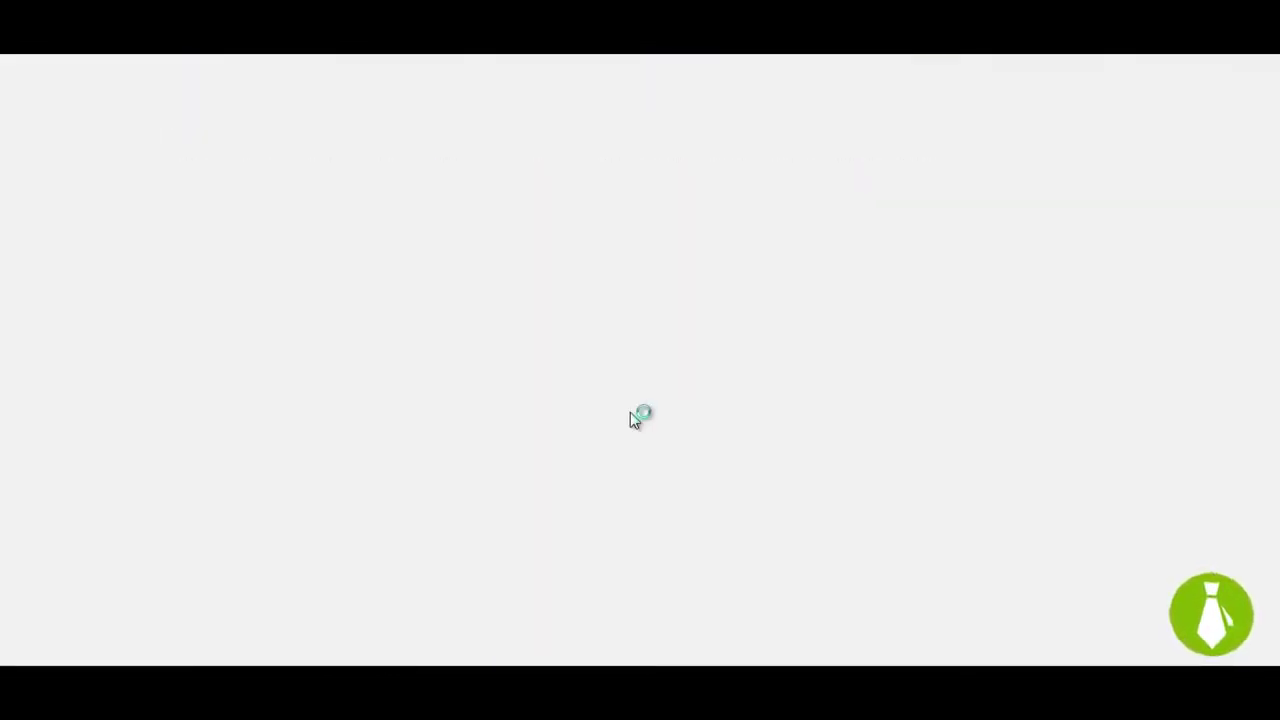
{"action": "type", "text": "demouser"}
{"action": "key", "text": "Tab"}
{"action": "type", "text": "••••••"}
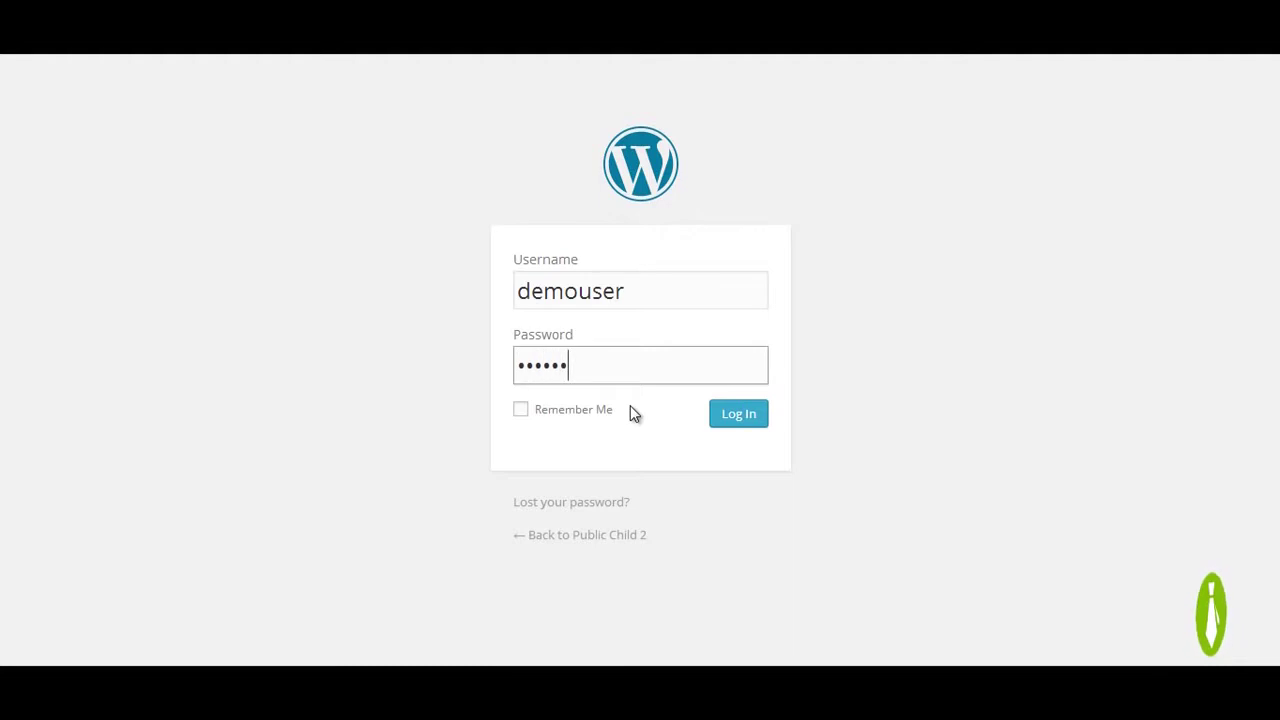
{"action": "left_click", "coordinate": [752, 416]}
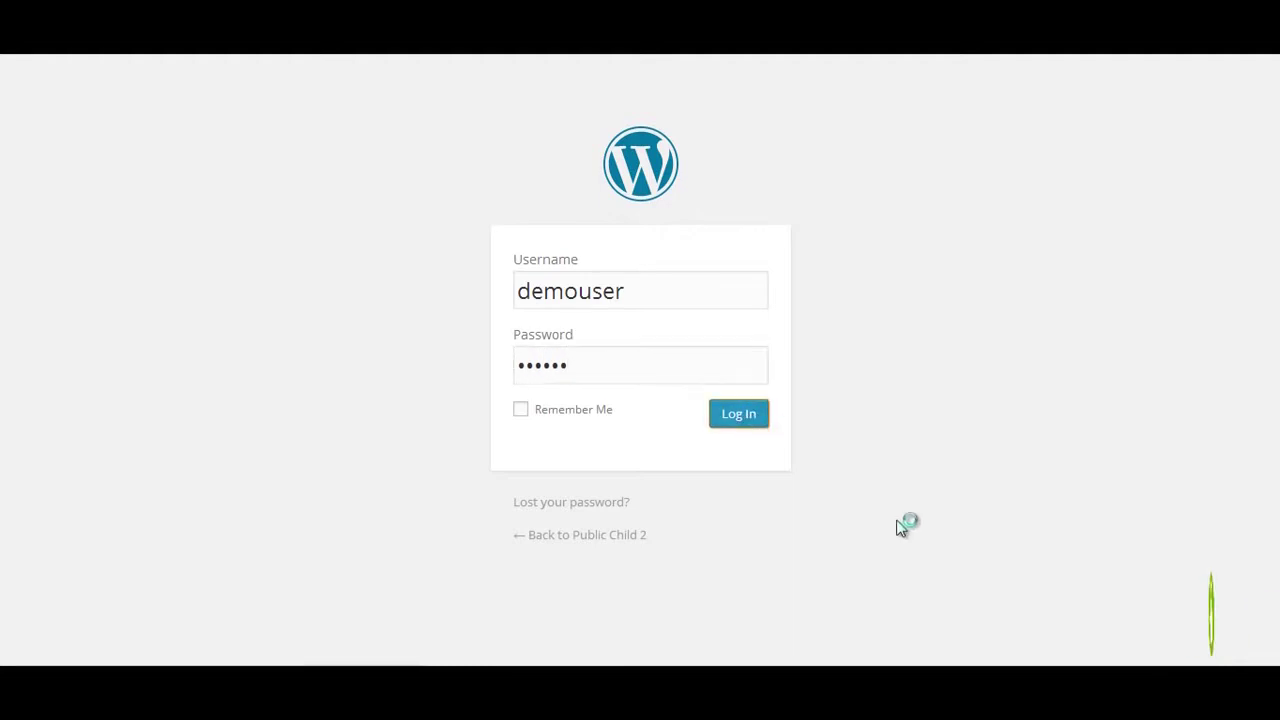
{"action": "scroll", "coordinate": [306, 500], "scroll_direction": "down", "scroll_amount": 3}
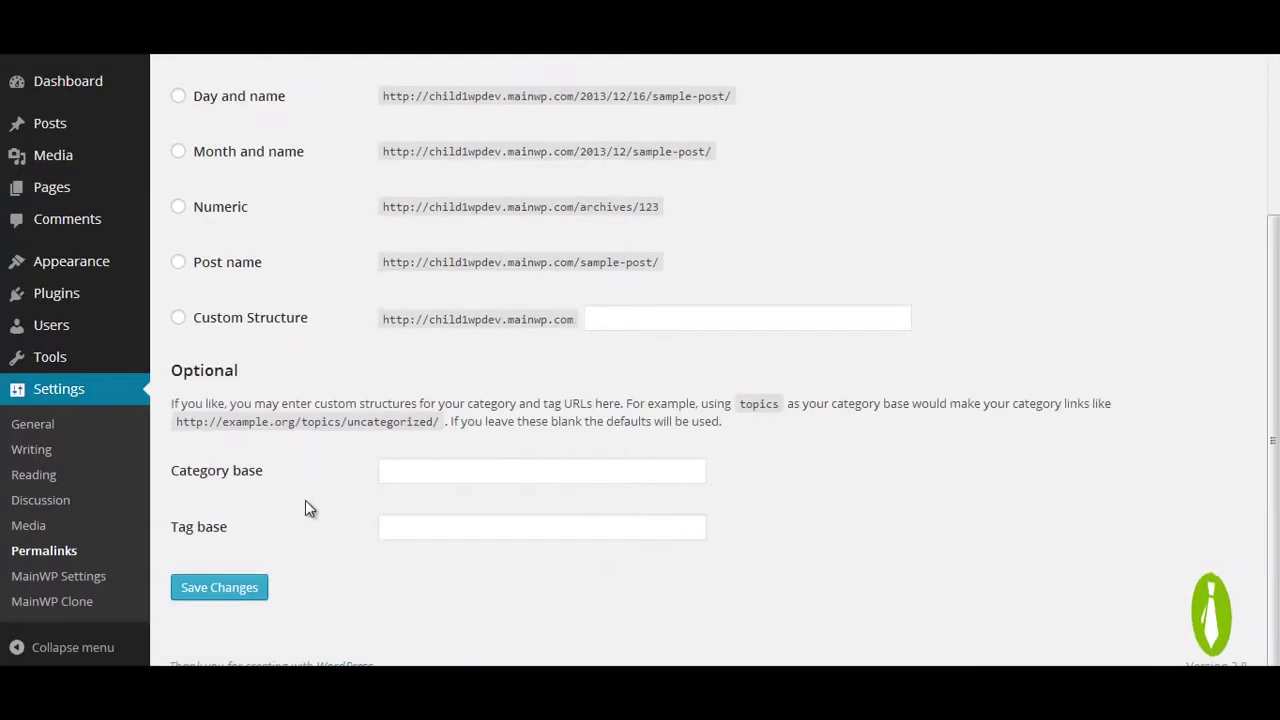
{"action": "left_click", "coordinate": [226, 587]}
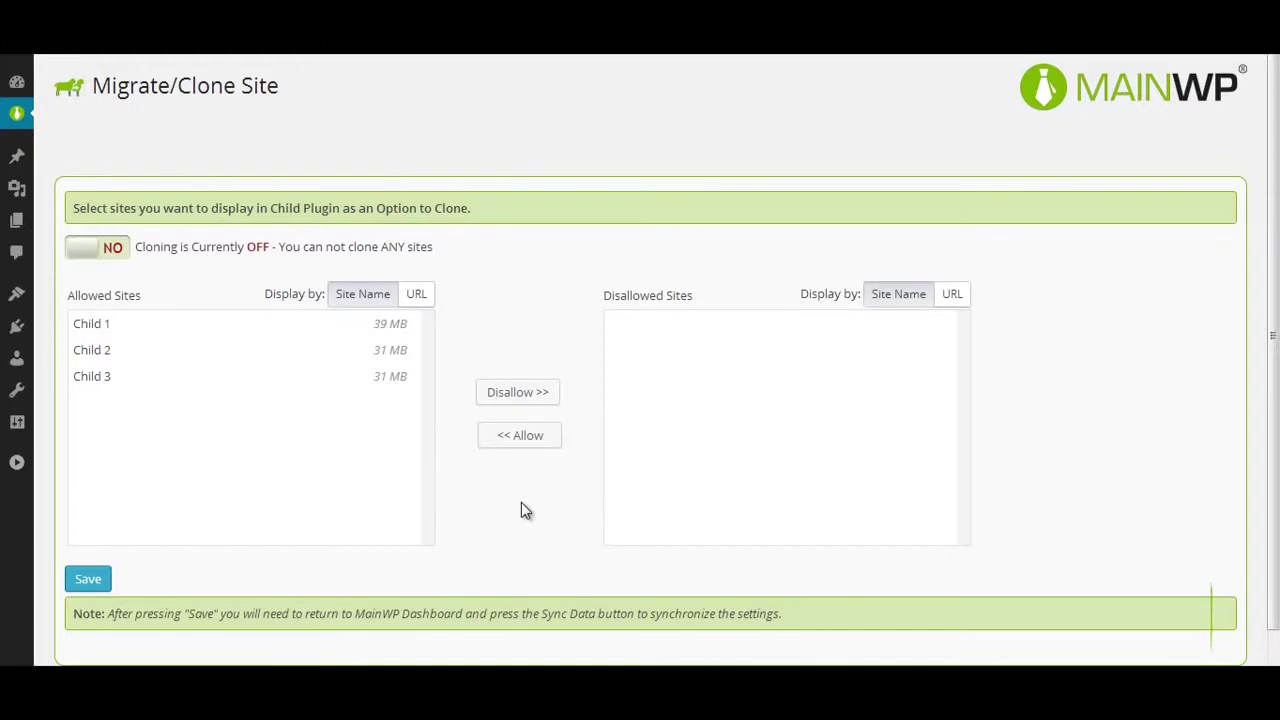
Step: Enable cloning, sync data for all three child sites, and open Child 1's WordPress admin
{"action": "left_click", "coordinate": [108, 258]}
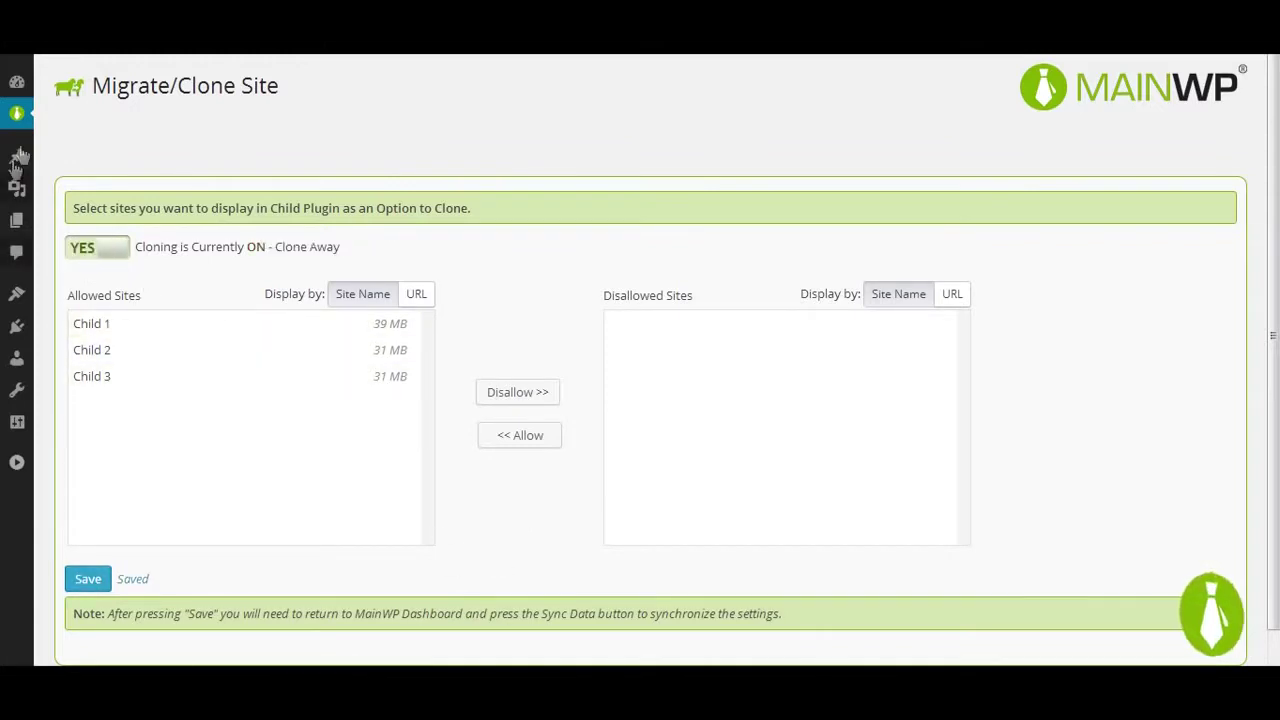
{"action": "mouse_move", "coordinate": [17, 118]}
{"action": "left_click", "coordinate": [106, 163]}
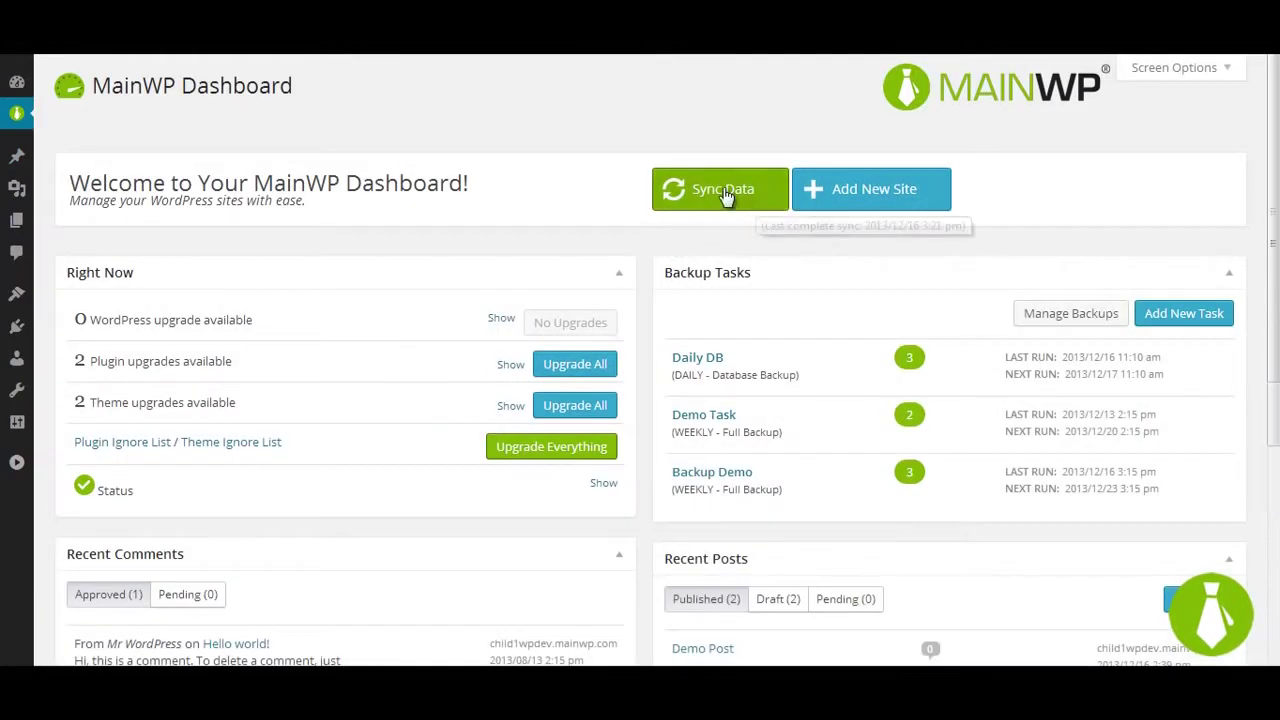
{"action": "left_click", "coordinate": [727, 192]}
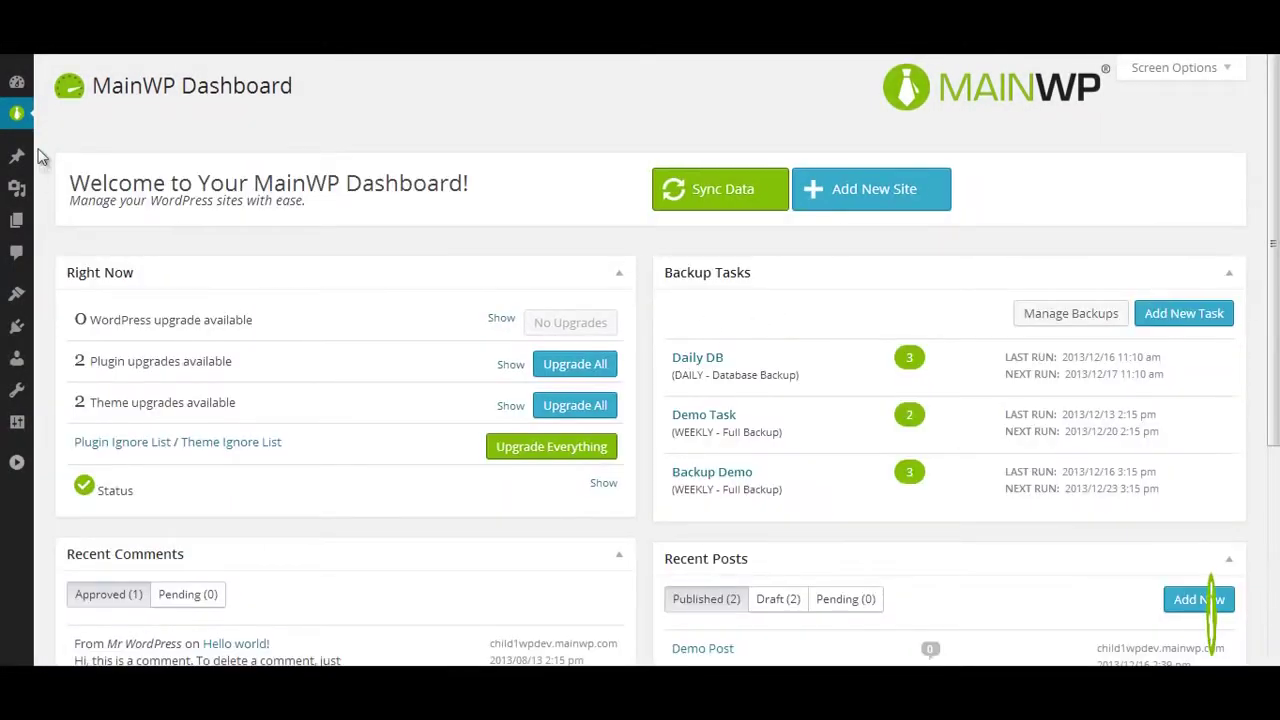
{"action": "mouse_move", "coordinate": [20, 122]}
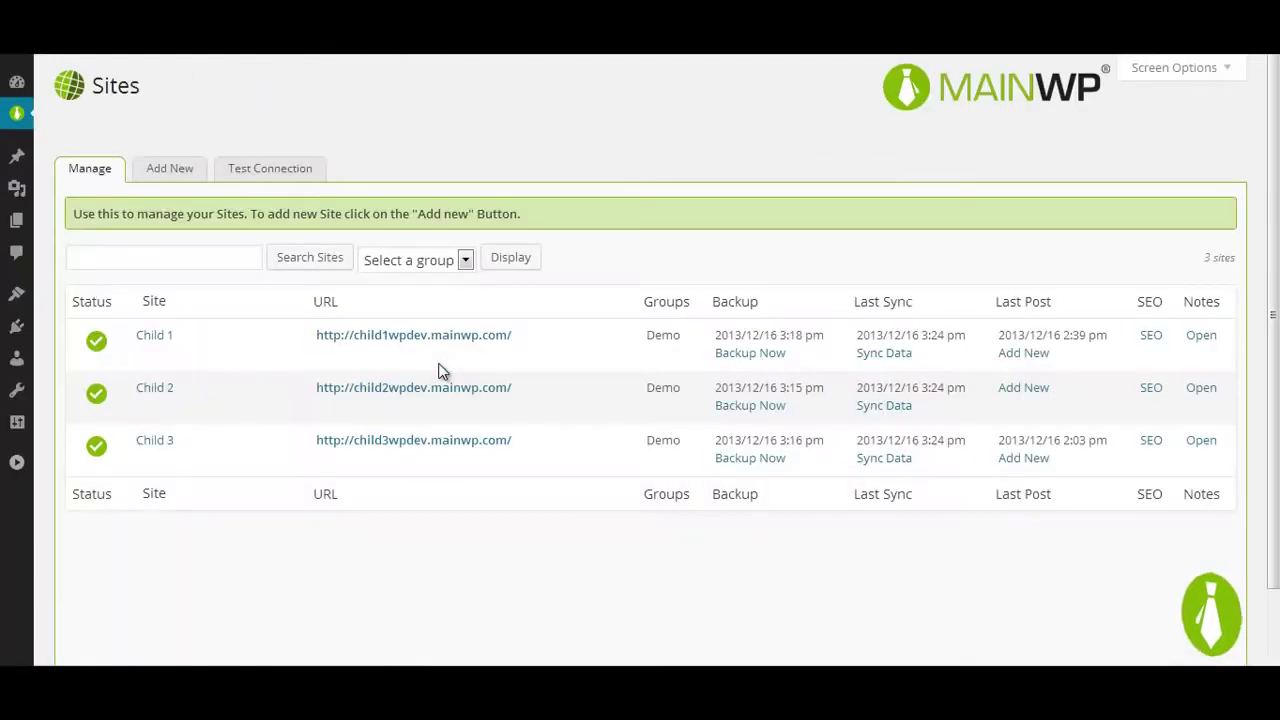
{"action": "left_click", "coordinate": [458, 356]}
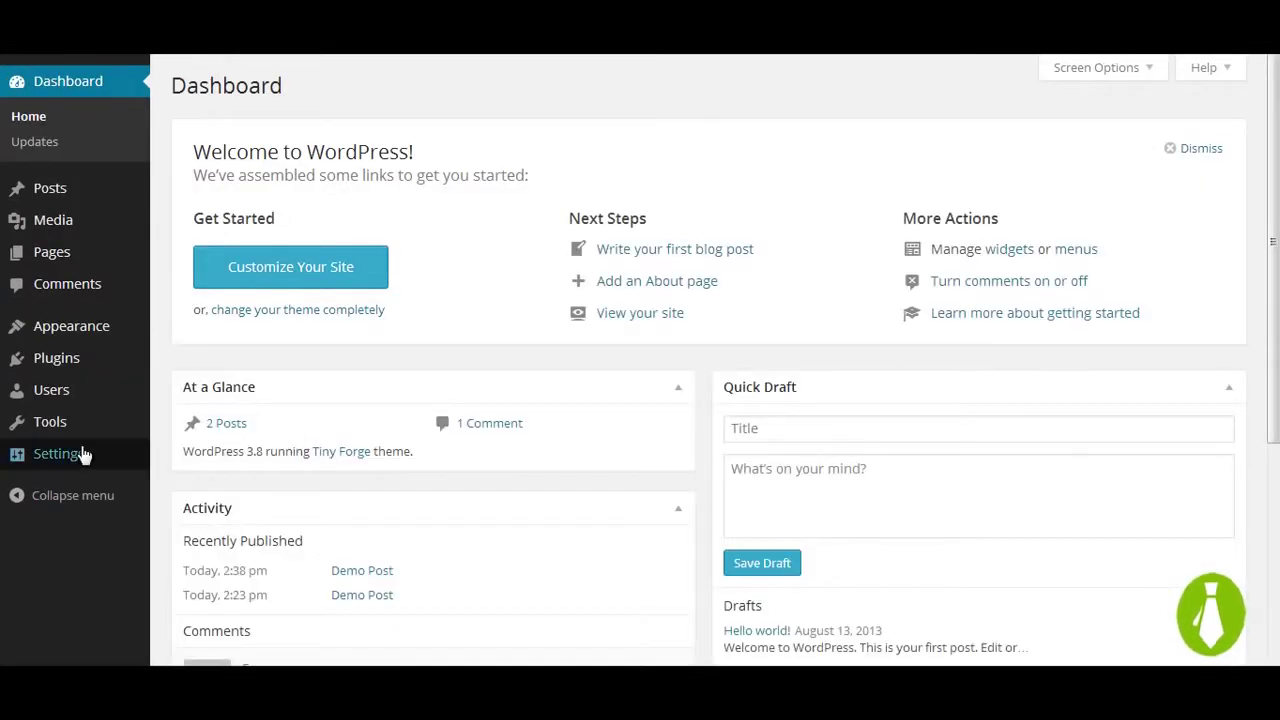
Step: Clone Child 2 onto Child 1 from the child site's MainWP Clone page
{"action": "mouse_move", "coordinate": [80, 453]}
{"action": "left_click", "coordinate": [204, 637]}
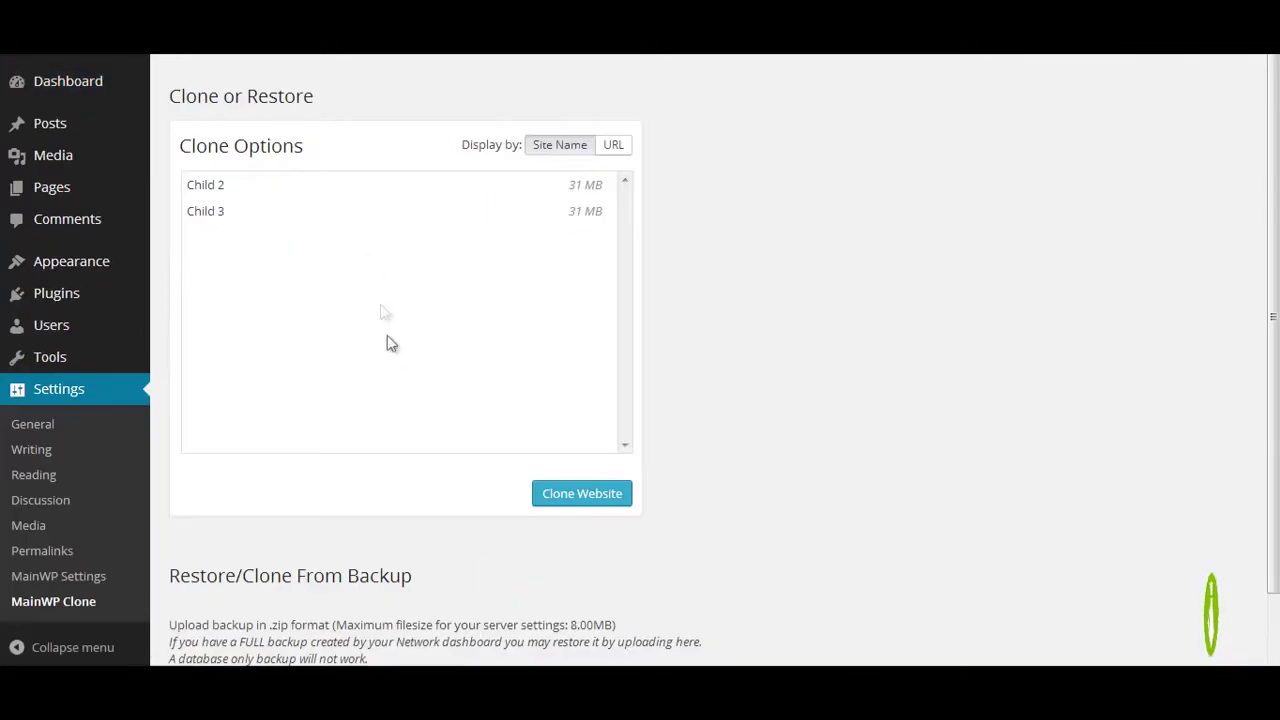
{"action": "left_click", "coordinate": [364, 190]}
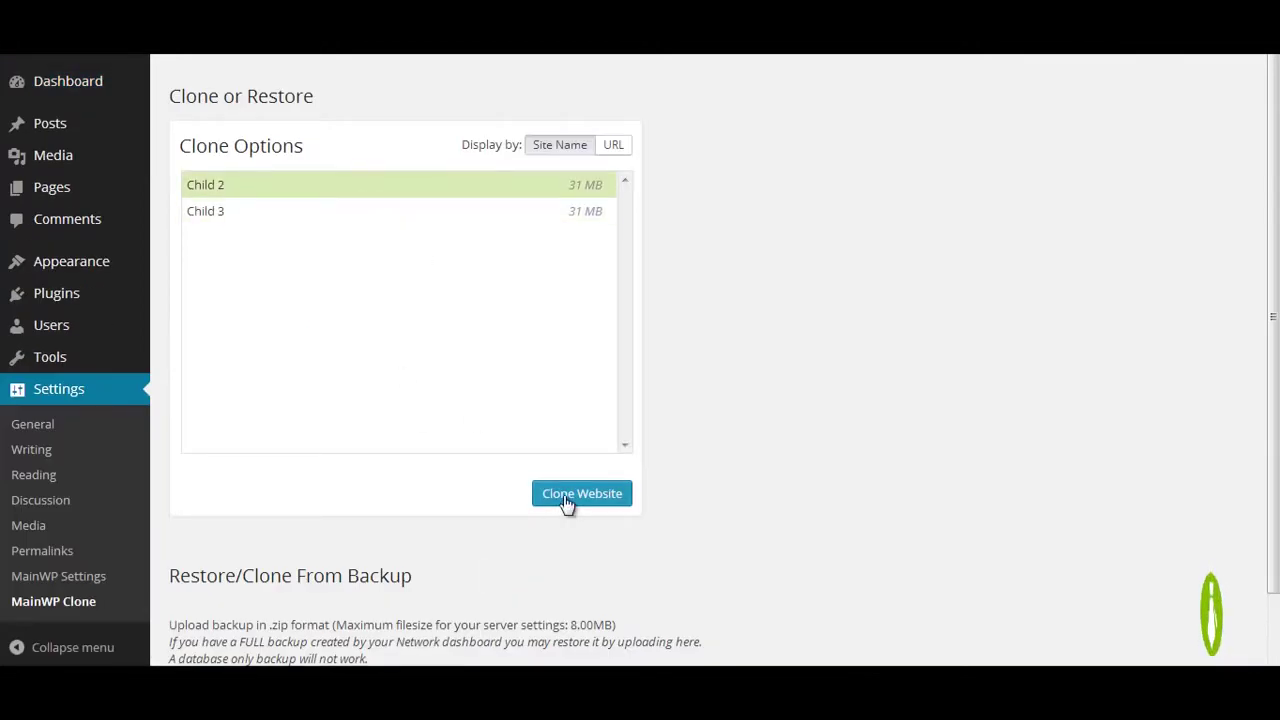
{"action": "left_click", "coordinate": [566, 497]}
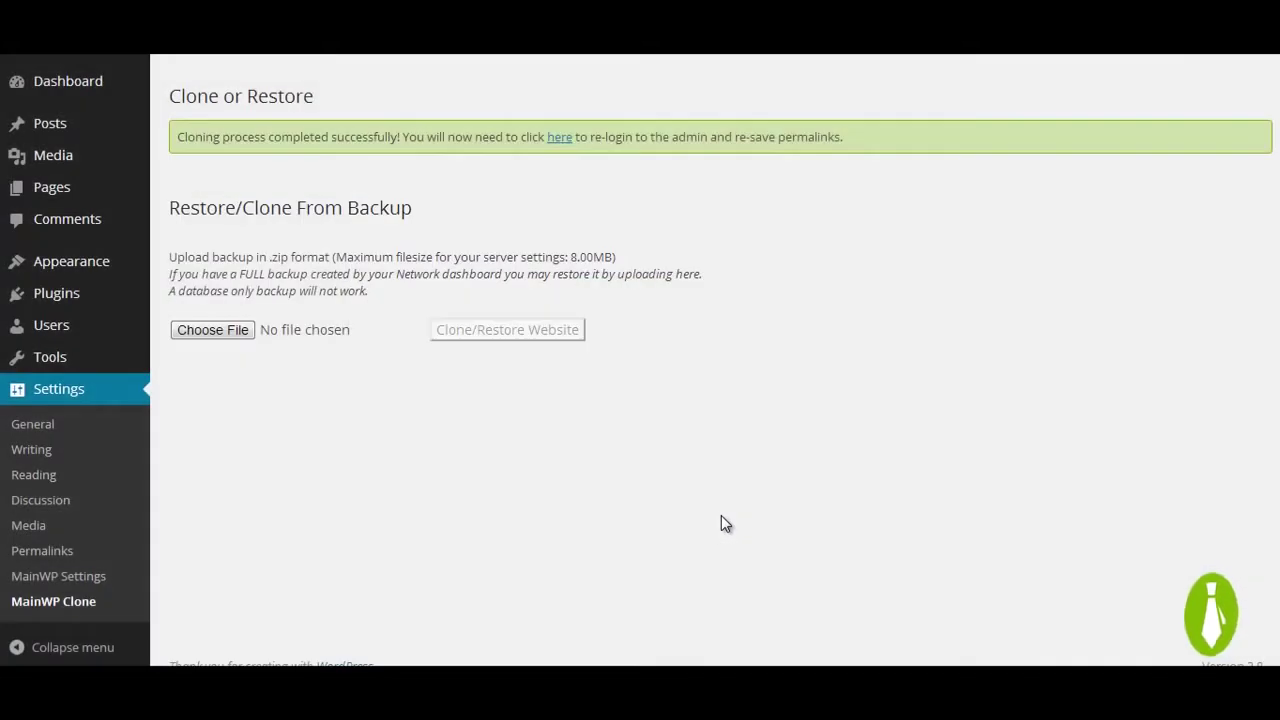
Step: Log back into the cloned site's admin with the admin credentials and re-save the permalink settings
{"action": "left_click", "coordinate": [560, 138]}
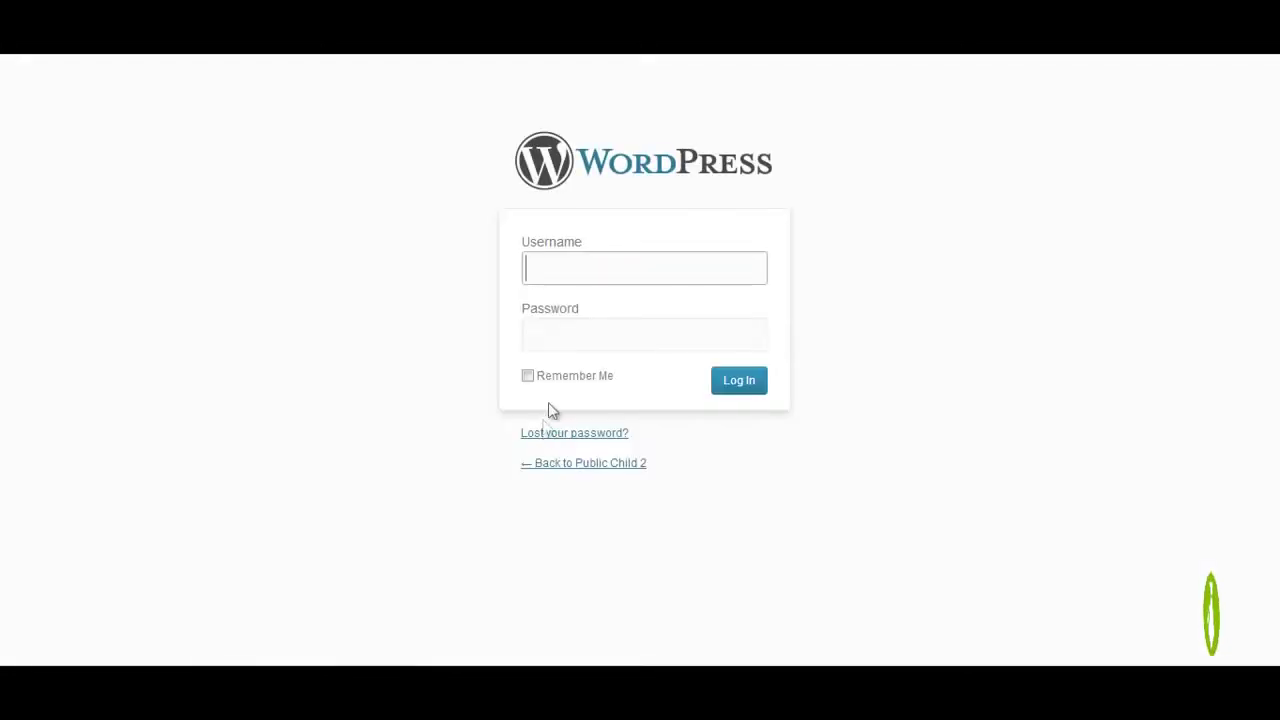
{"action": "type", "text": "de"}
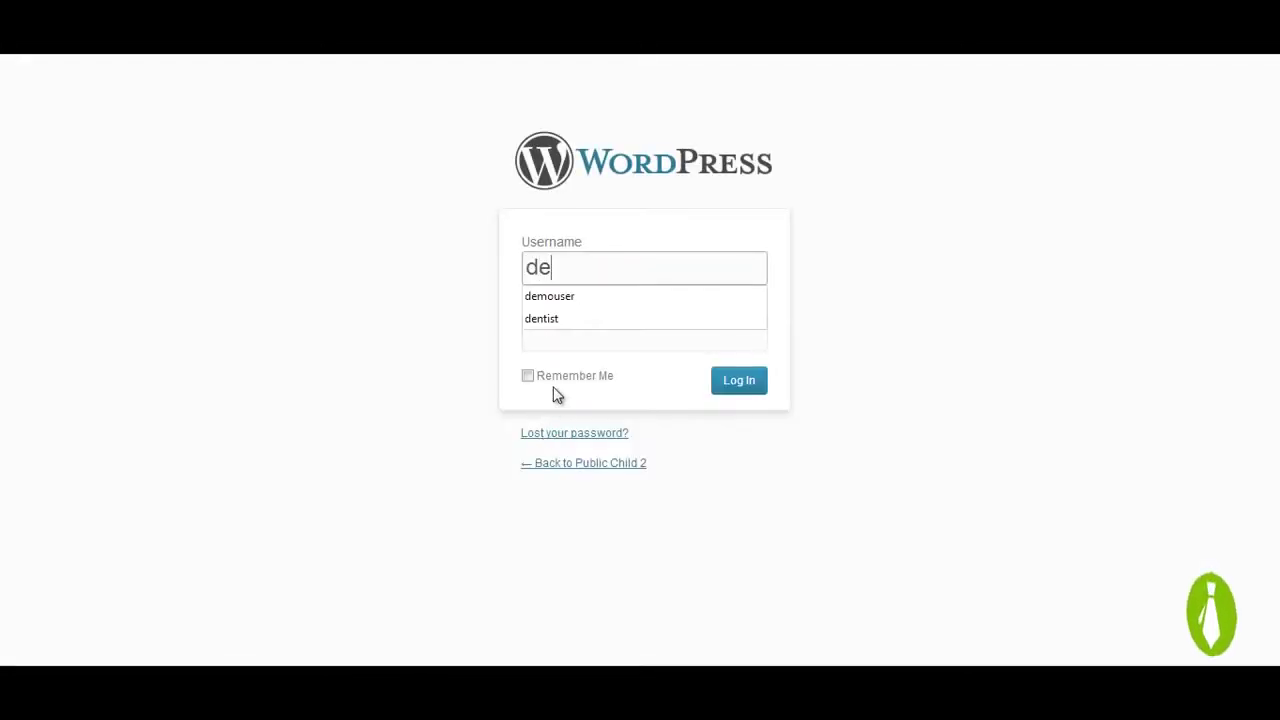
{"action": "left_click", "coordinate": [579, 298]}
{"action": "left_click", "coordinate": [577, 338]}
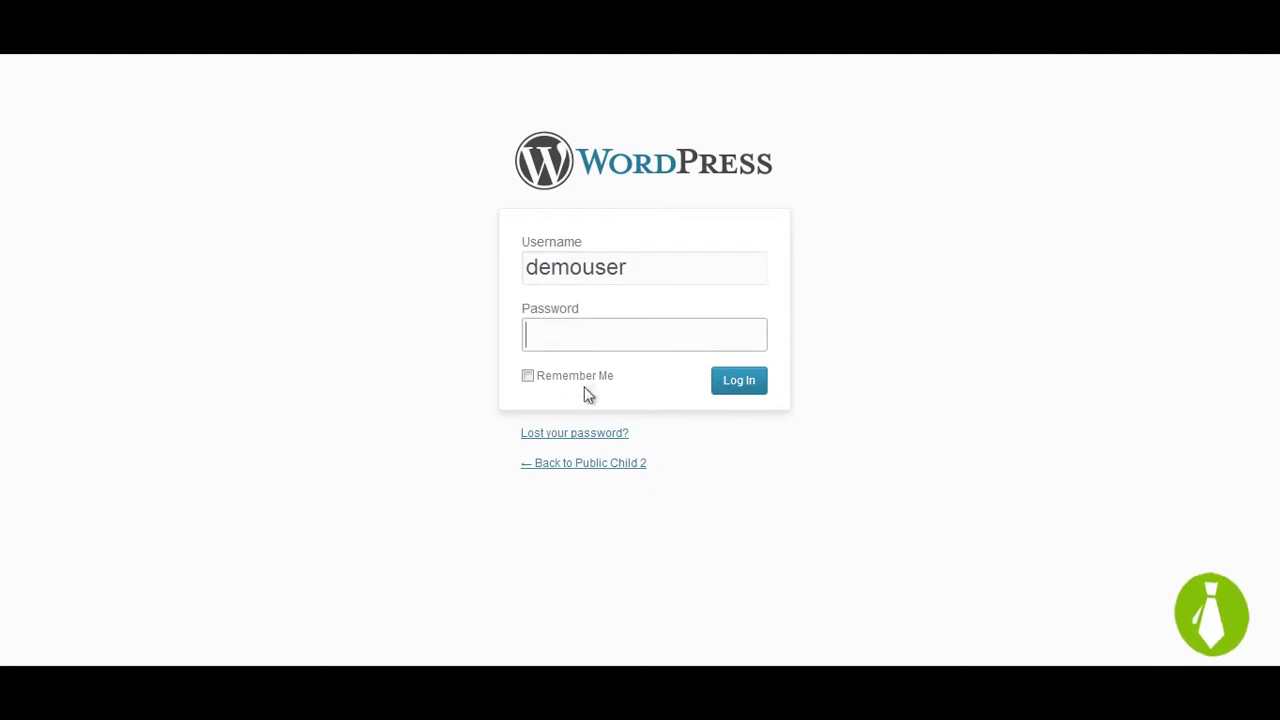
{"action": "type", "text": "••••••"}
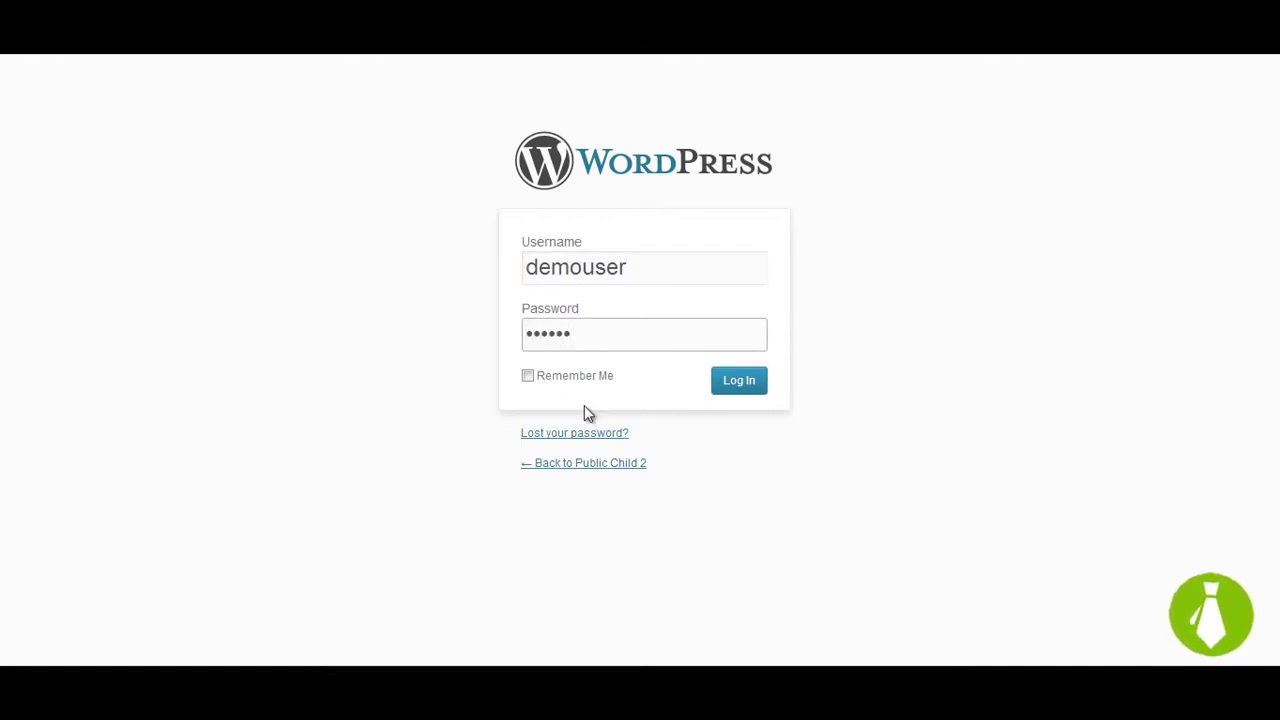
{"action": "left_click", "coordinate": [757, 381]}
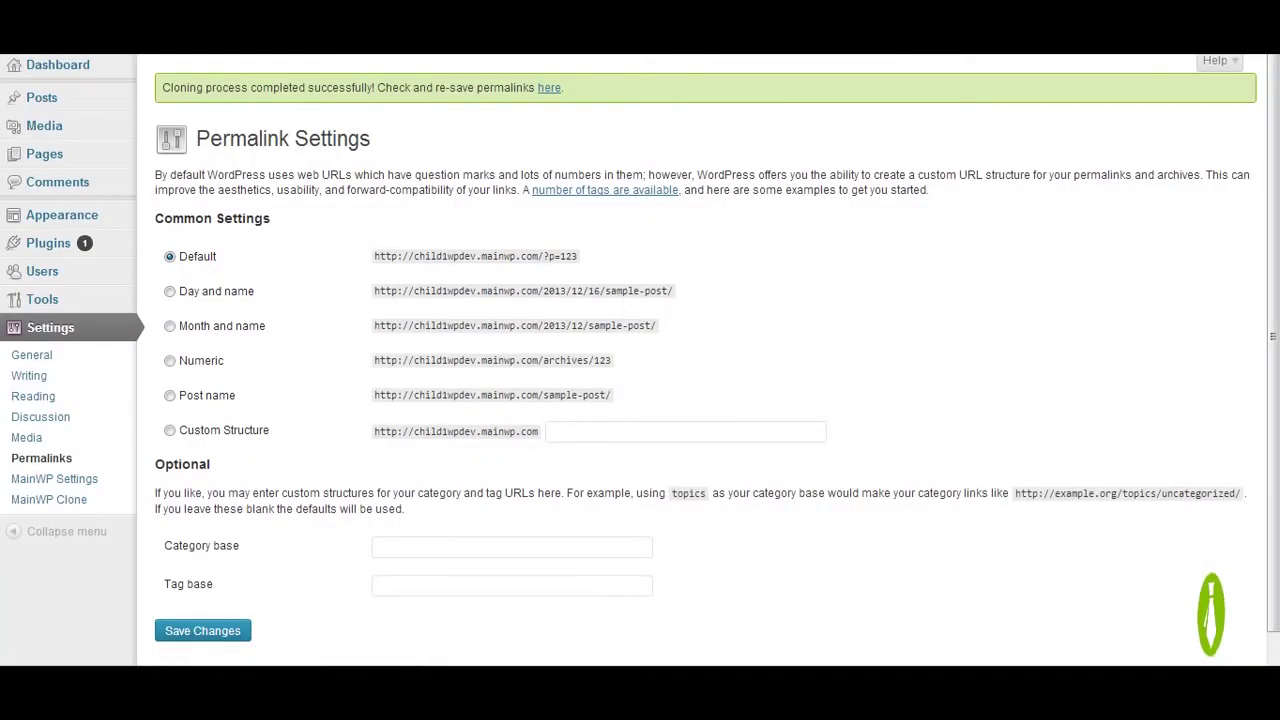
{"action": "left_click", "coordinate": [196, 634]}
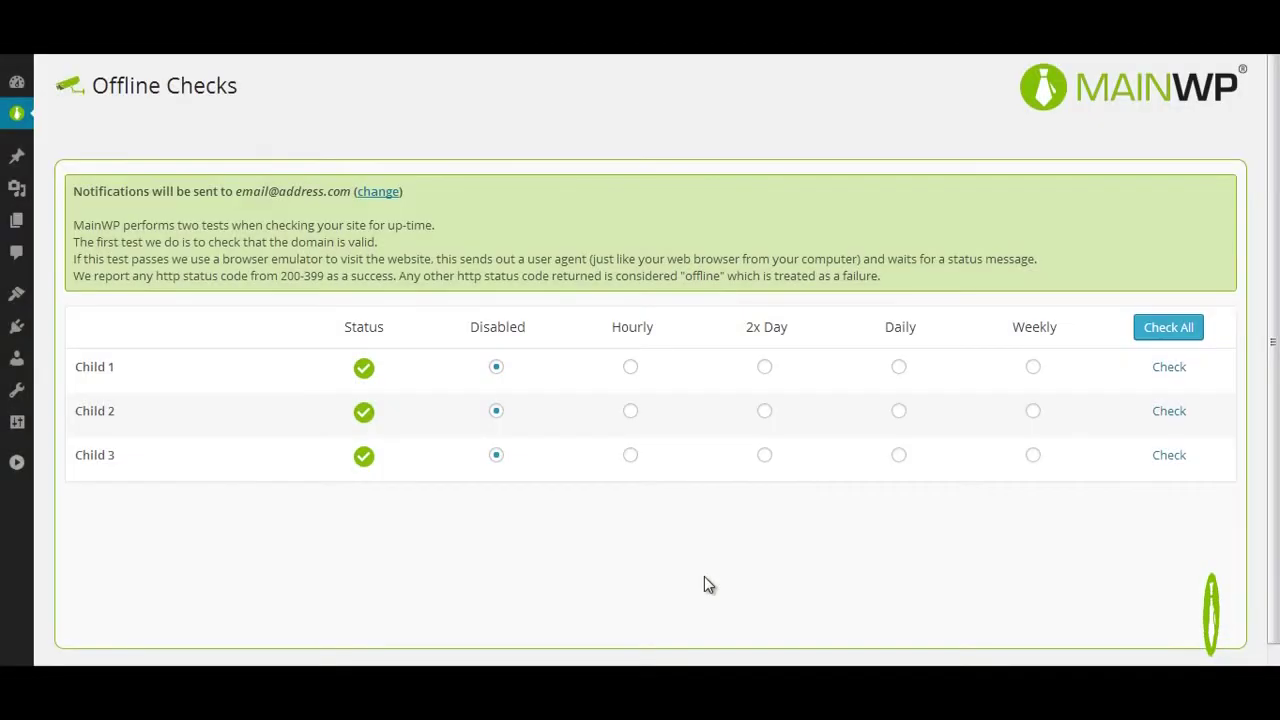
Step: Try the Hourly, 2x Day, Daily and Weekly column options for all sites
{"action": "left_click", "coordinate": [632, 328]}
{"action": "left_click", "coordinate": [766, 330]}
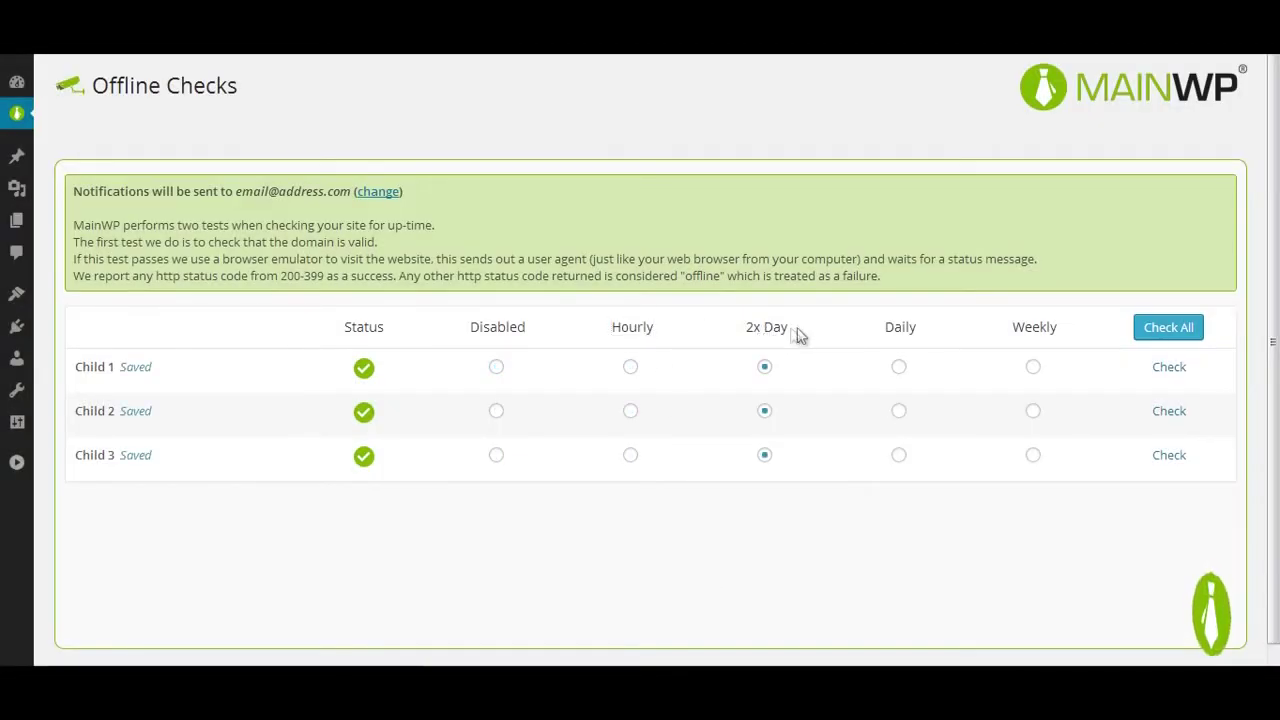
{"action": "left_click", "coordinate": [904, 337]}
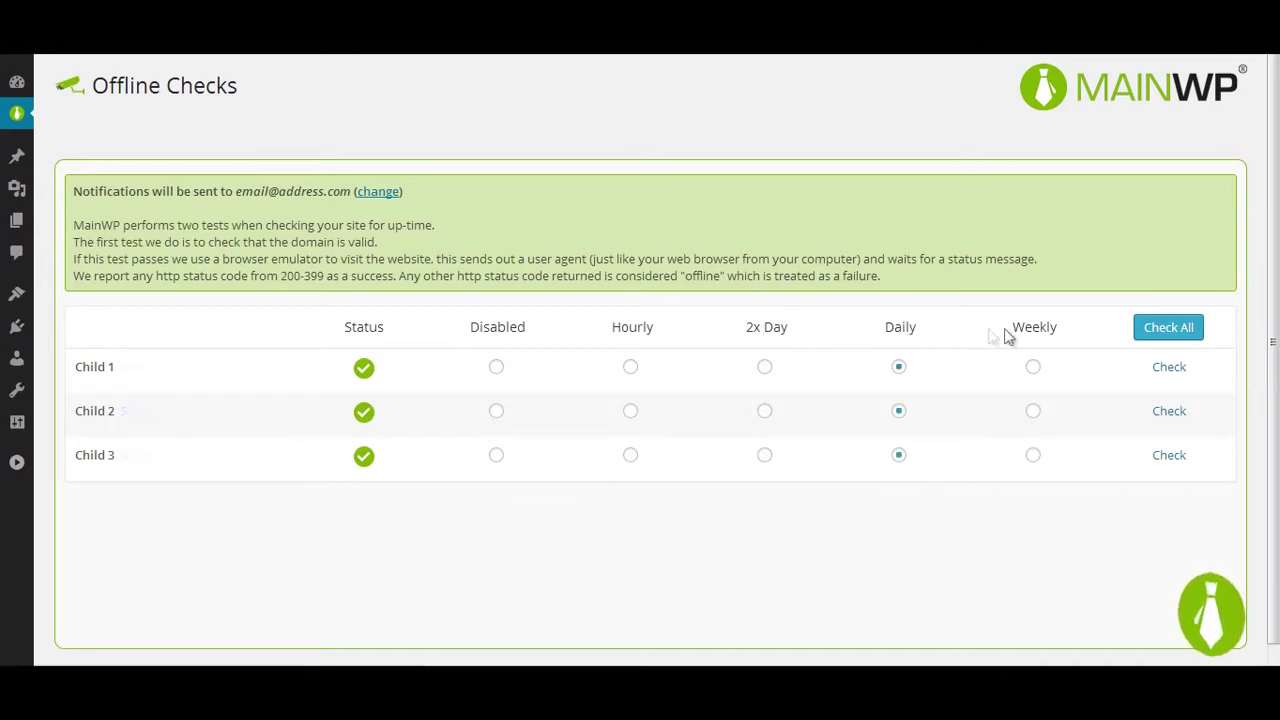
{"action": "left_click", "coordinate": [1038, 332]}
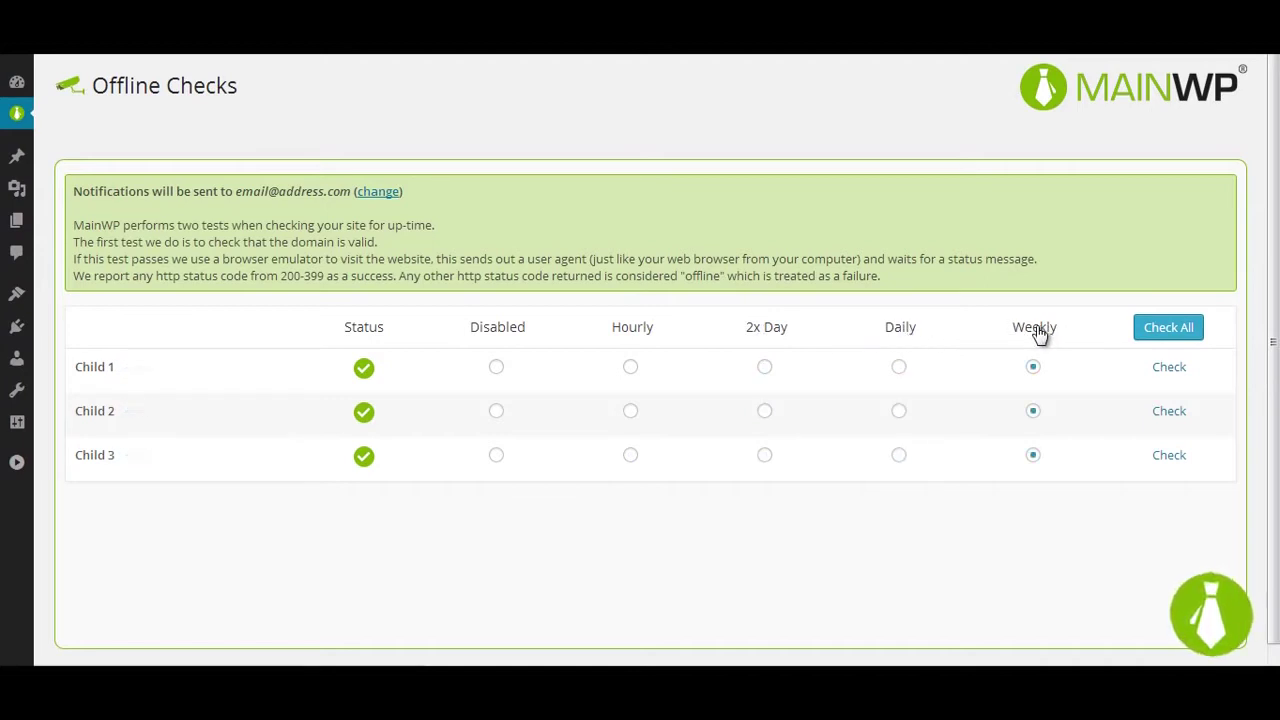
Step: Set Child 1 Hourly, Child 2 2x Day, Child 3 Daily, then check Child 1 and all sites
{"action": "left_click", "coordinate": [630, 367]}
{"action": "left_click", "coordinate": [764, 411]}
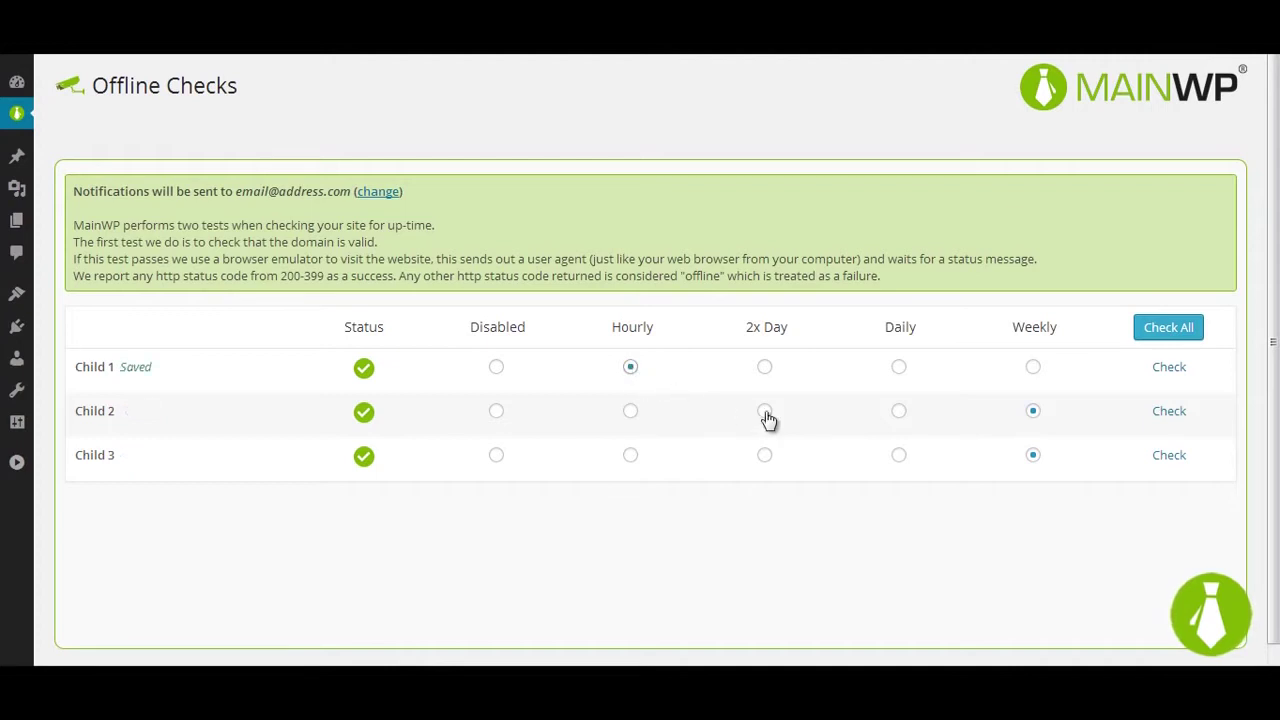
{"action": "left_click", "coordinate": [899, 456]}
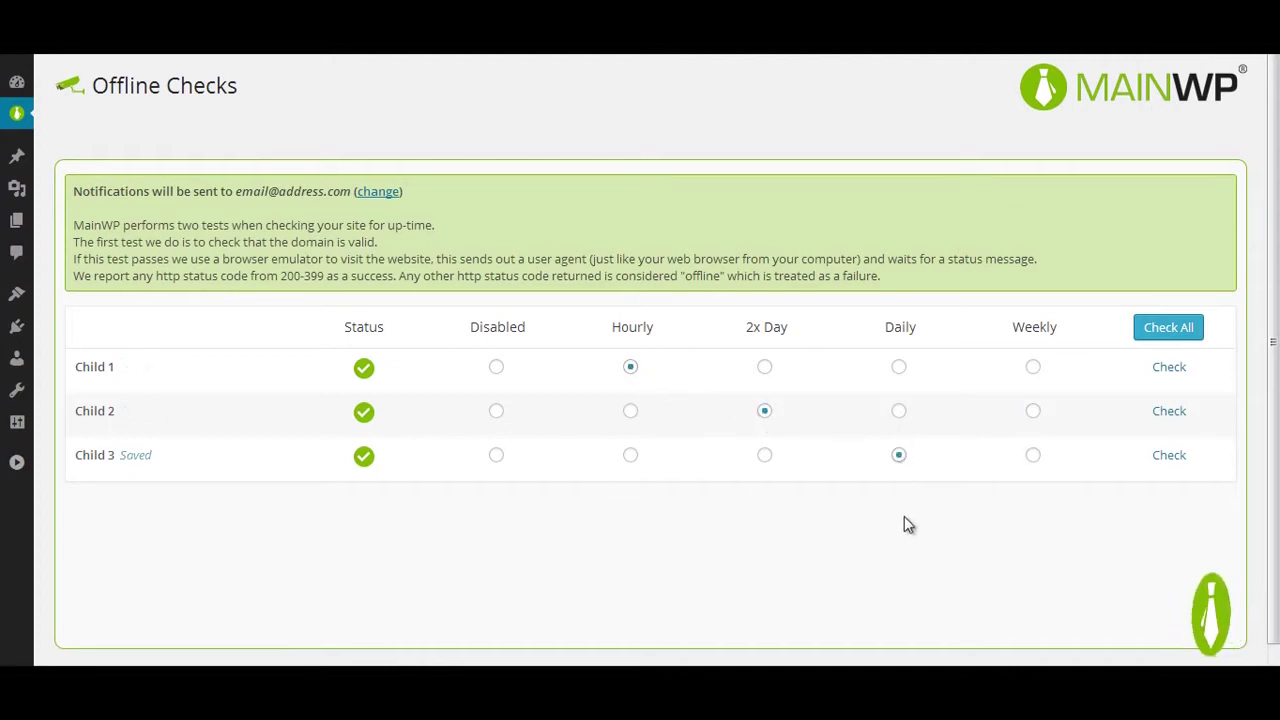
{"action": "left_click", "coordinate": [1170, 368]}
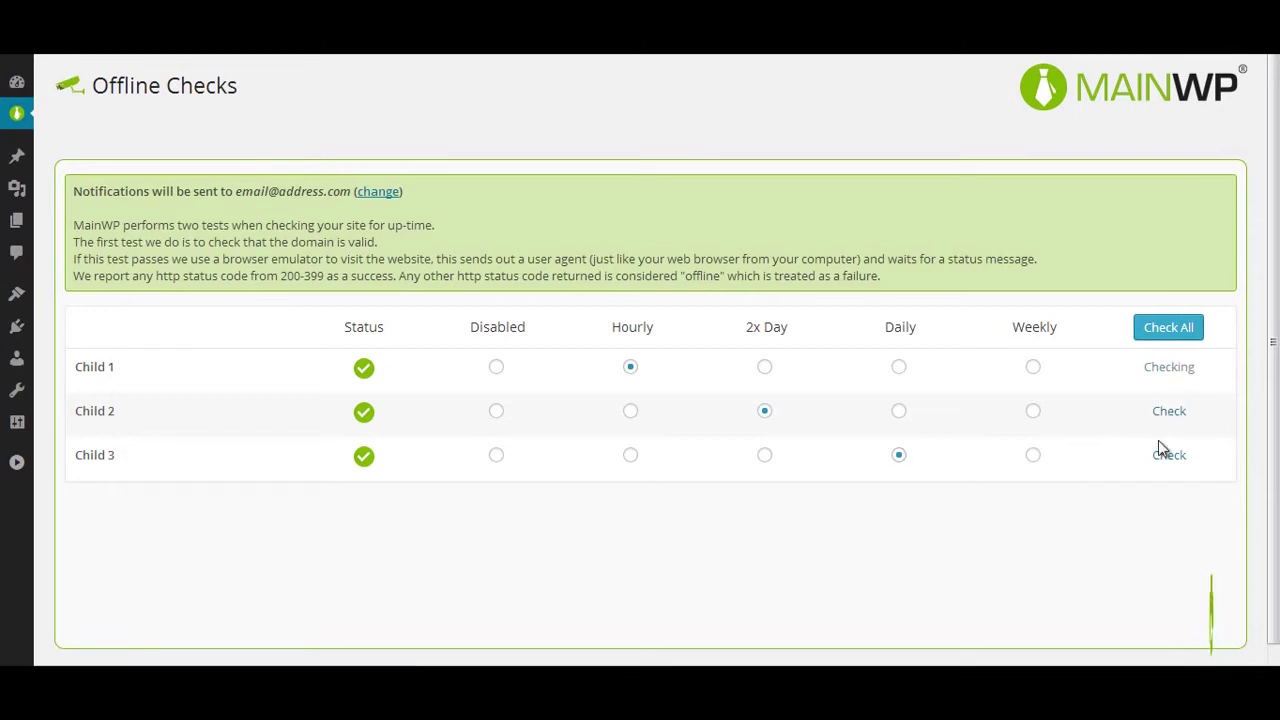
{"action": "left_click", "coordinate": [1168, 332]}
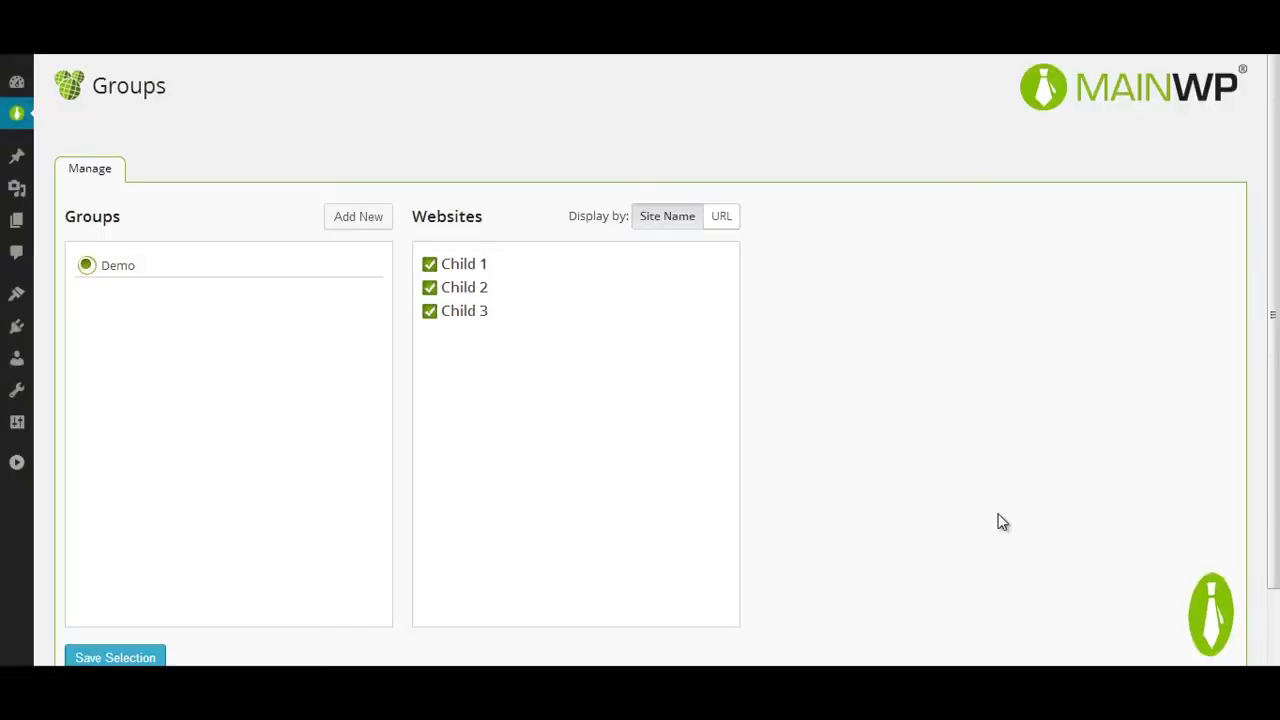
Step: Create the New Demo group and save its site selection
{"action": "left_click", "coordinate": [346, 228]}
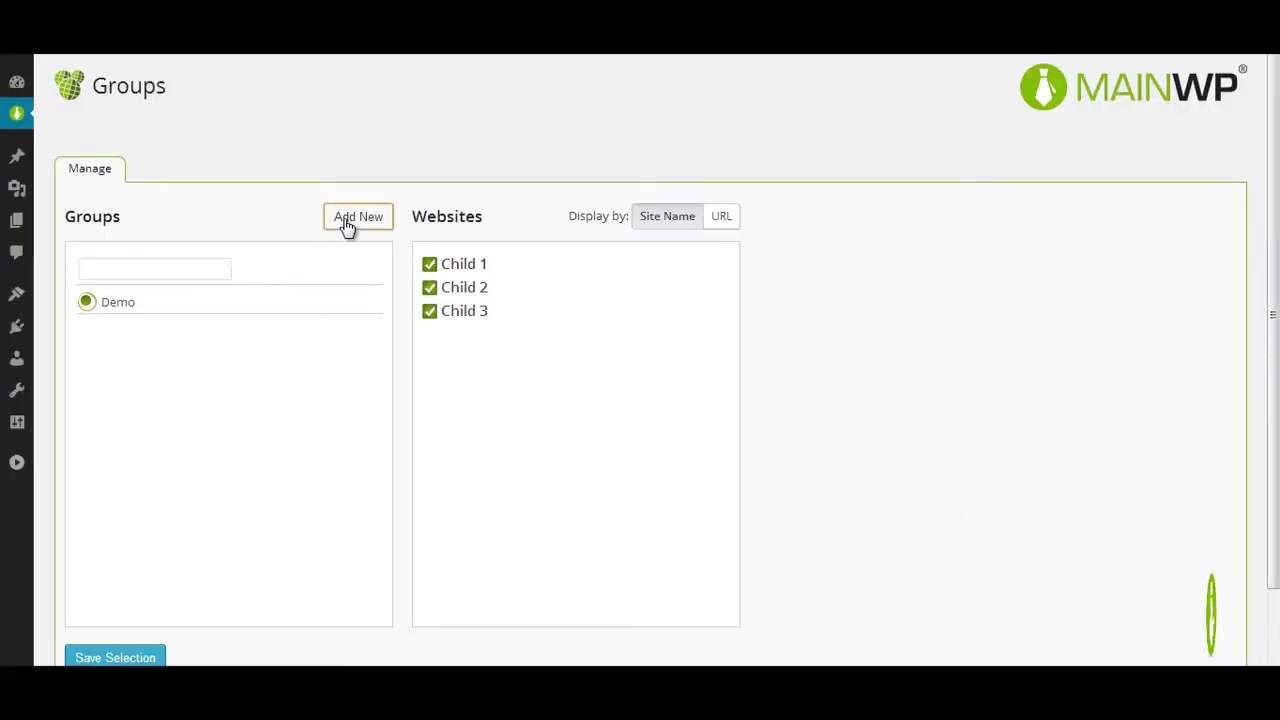
{"action": "left_click", "coordinate": [155, 268]}
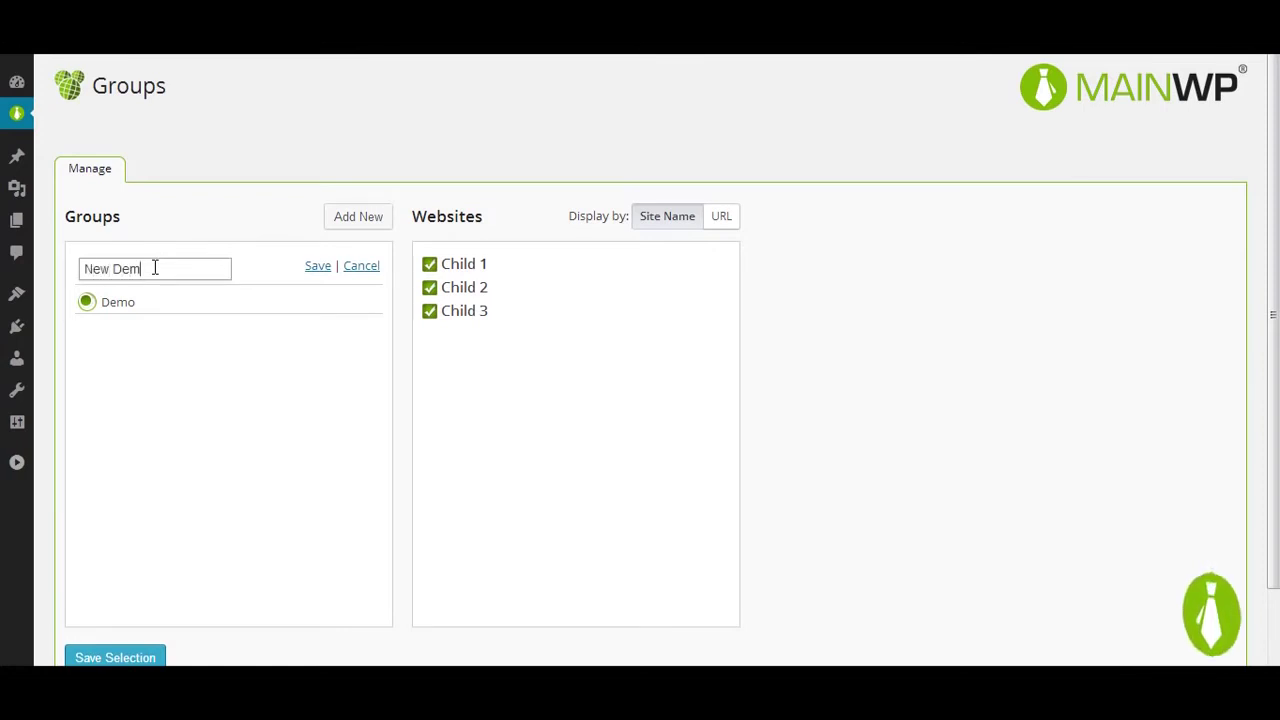
{"action": "left_click", "coordinate": [317, 266]}
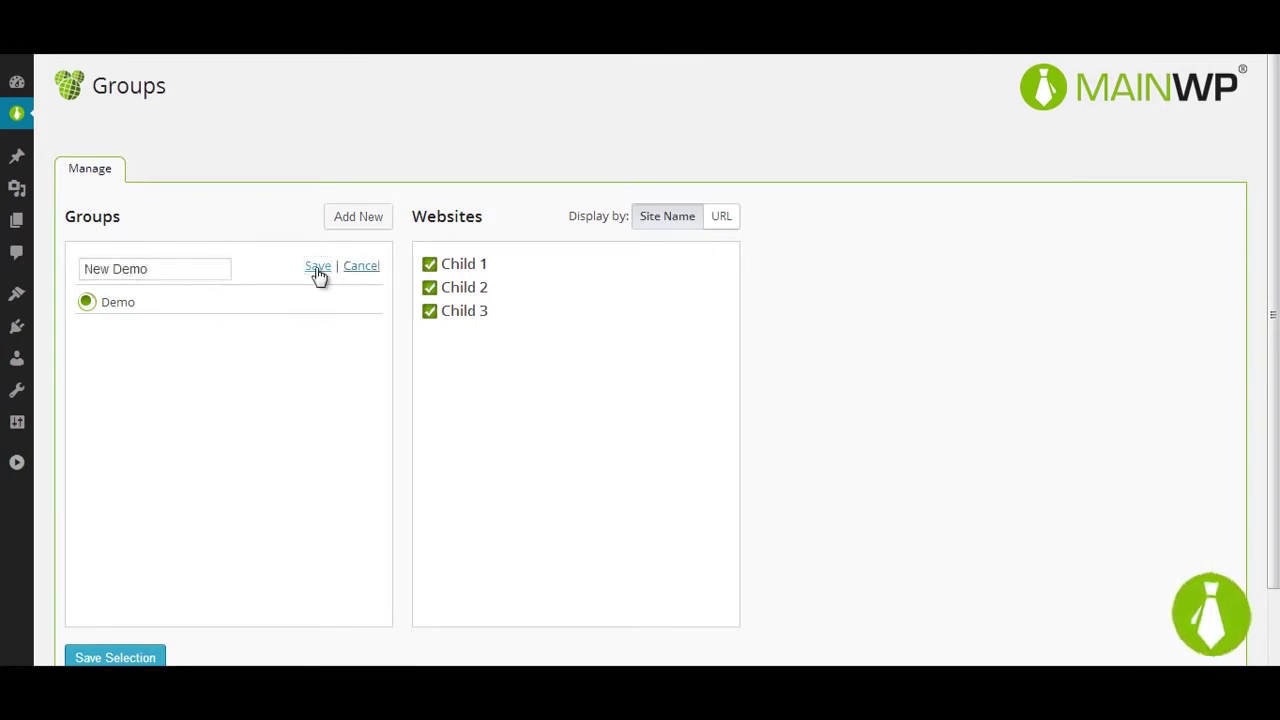
{"action": "left_click", "coordinate": [104, 264]}
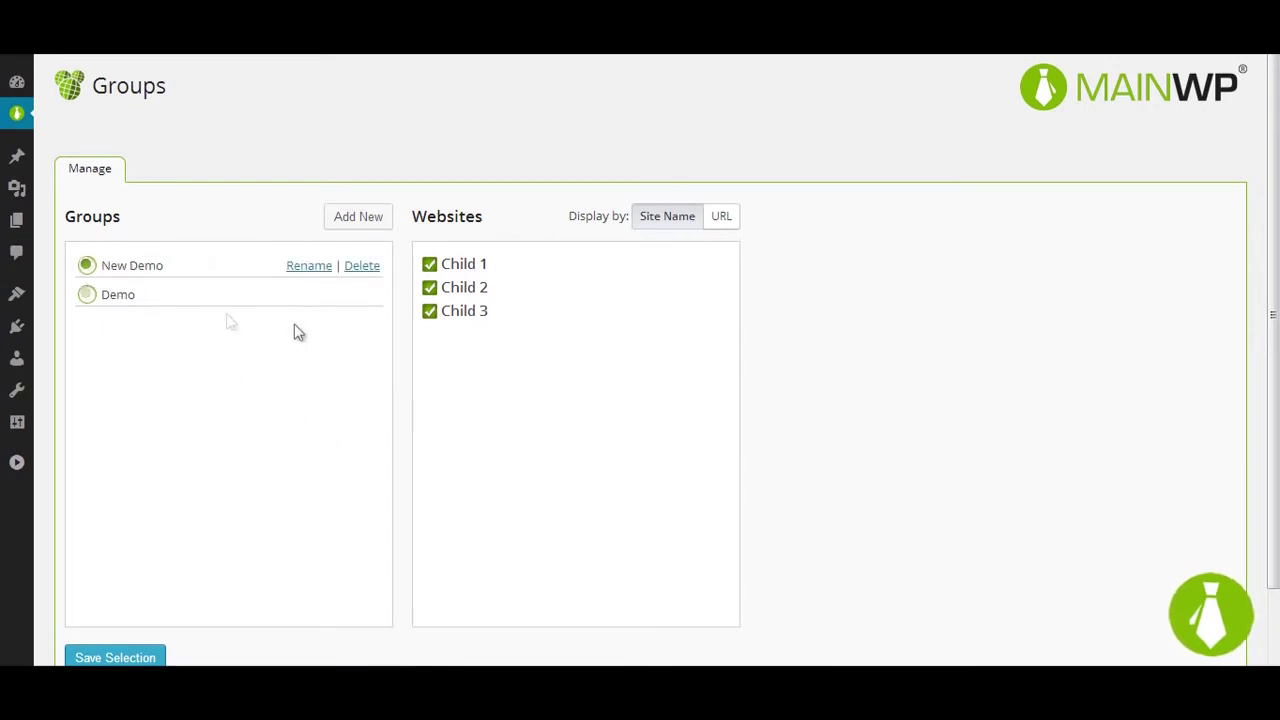
{"action": "left_click", "coordinate": [155, 656]}
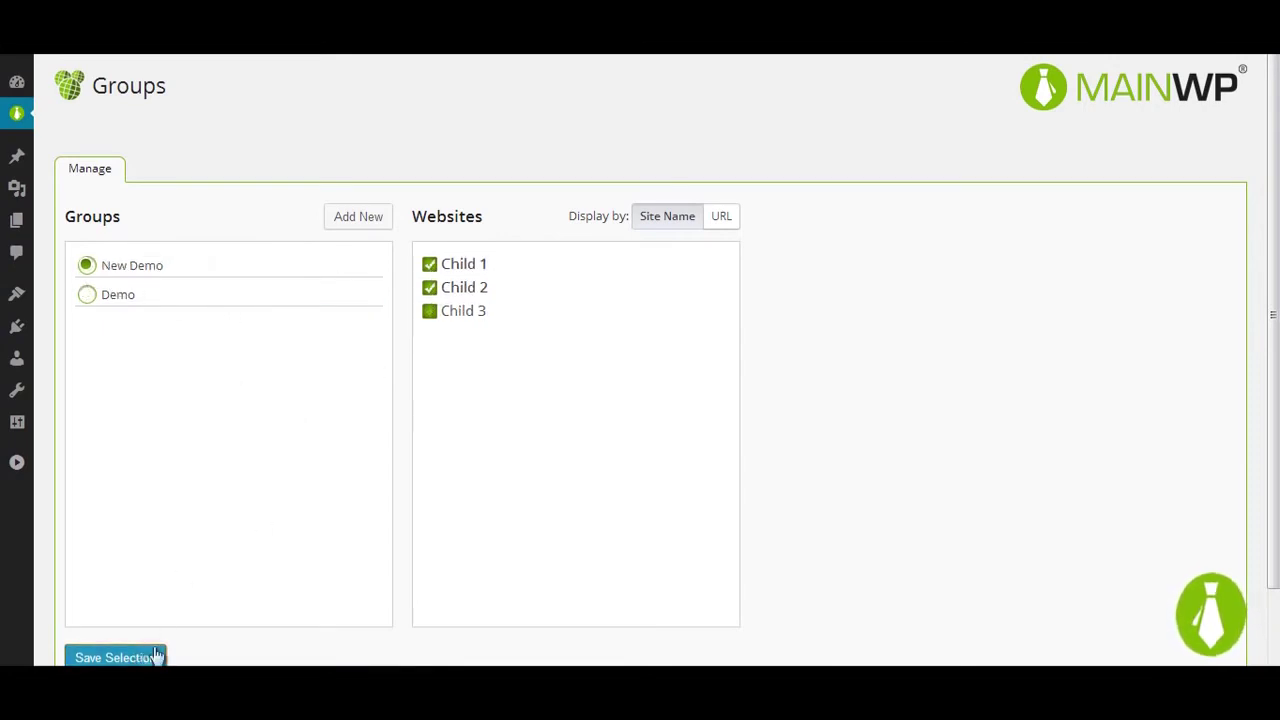
Step: Delete the old Demo group, confirming the permanent deletion
{"action": "left_click", "coordinate": [87, 296]}
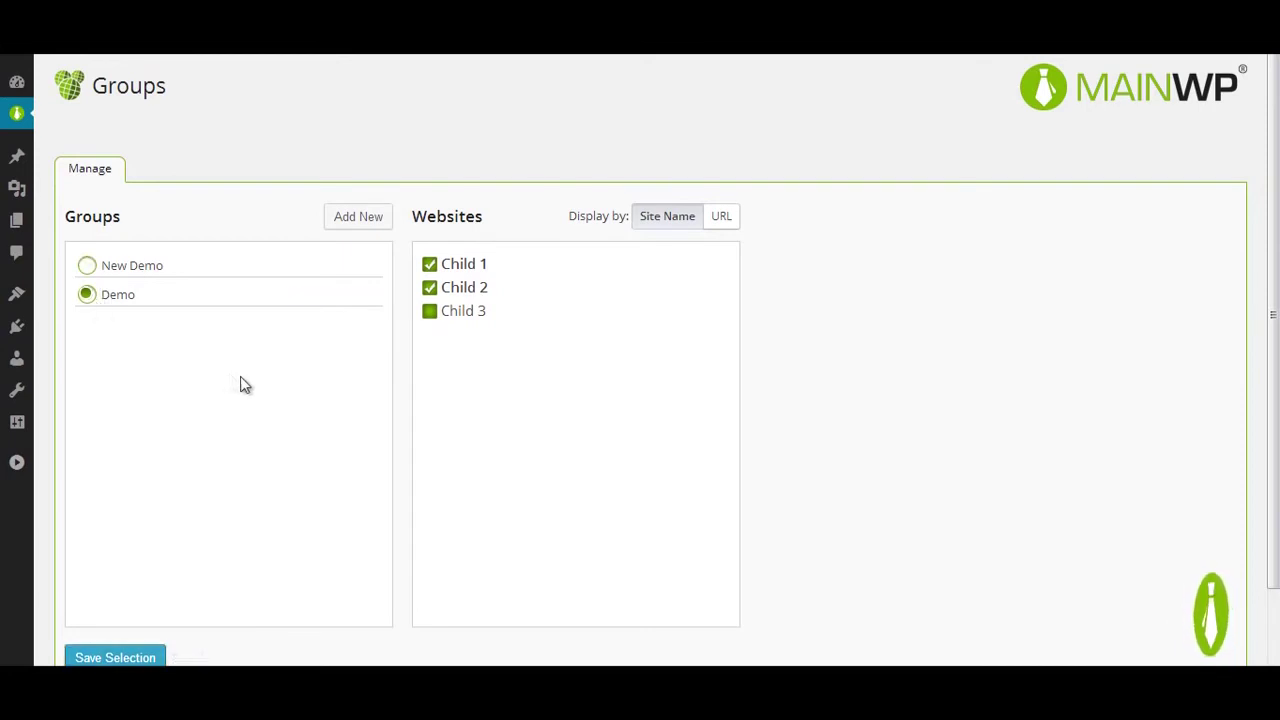
{"action": "left_click", "coordinate": [364, 297]}
{"action": "left_click", "coordinate": [676, 128]}
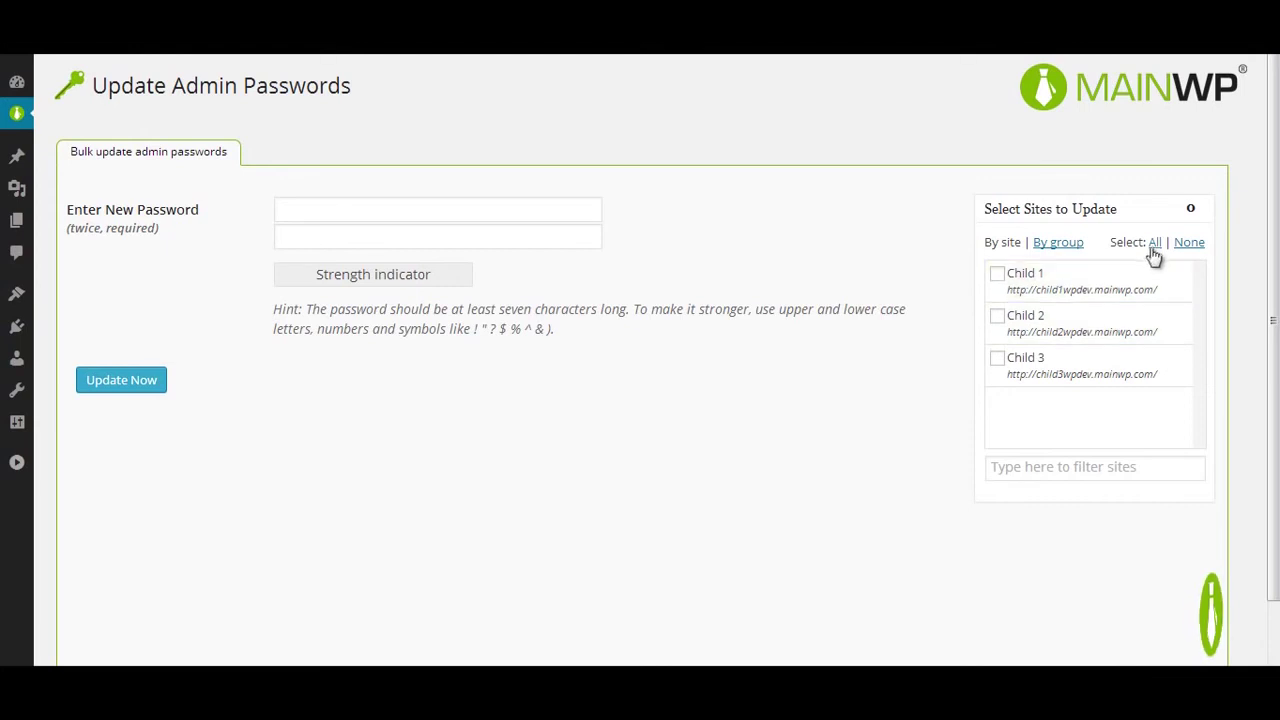
Step: Select all three child sites, enter the new admin password twice, and apply it
{"action": "left_click", "coordinate": [1155, 243]}
{"action": "left_click", "coordinate": [394, 207]}
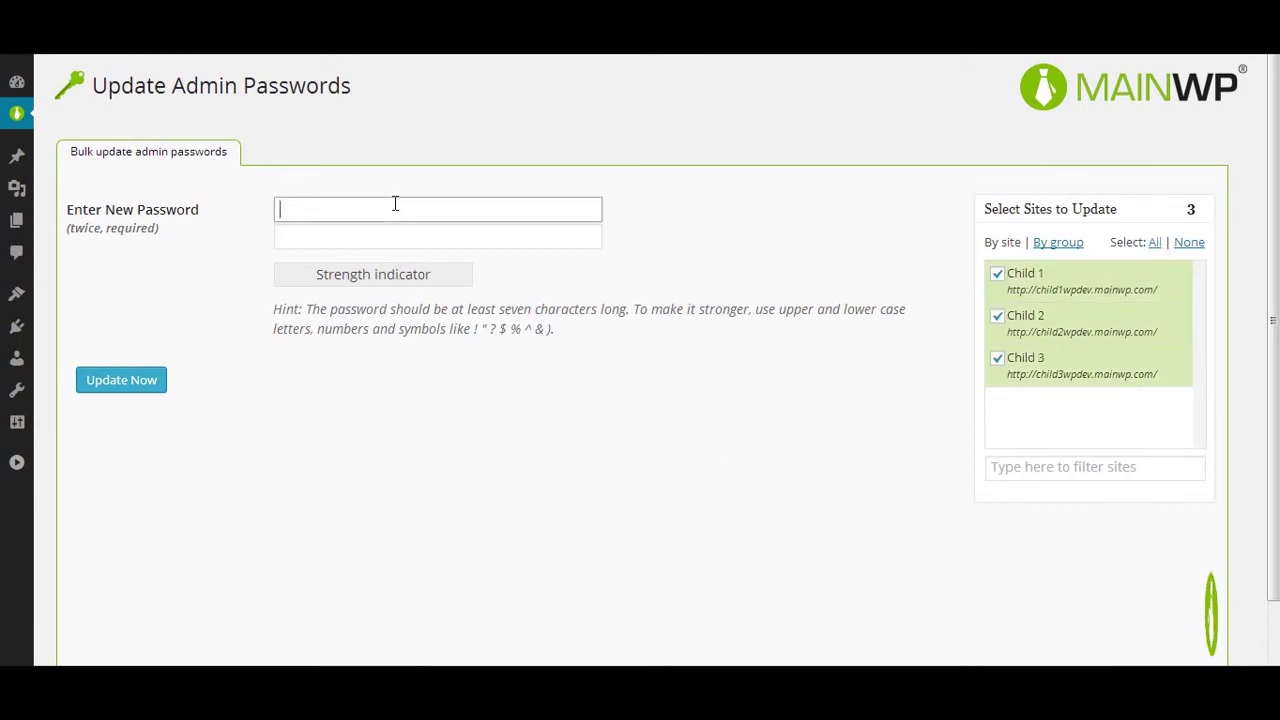
{"action": "type", "text": "pa"}
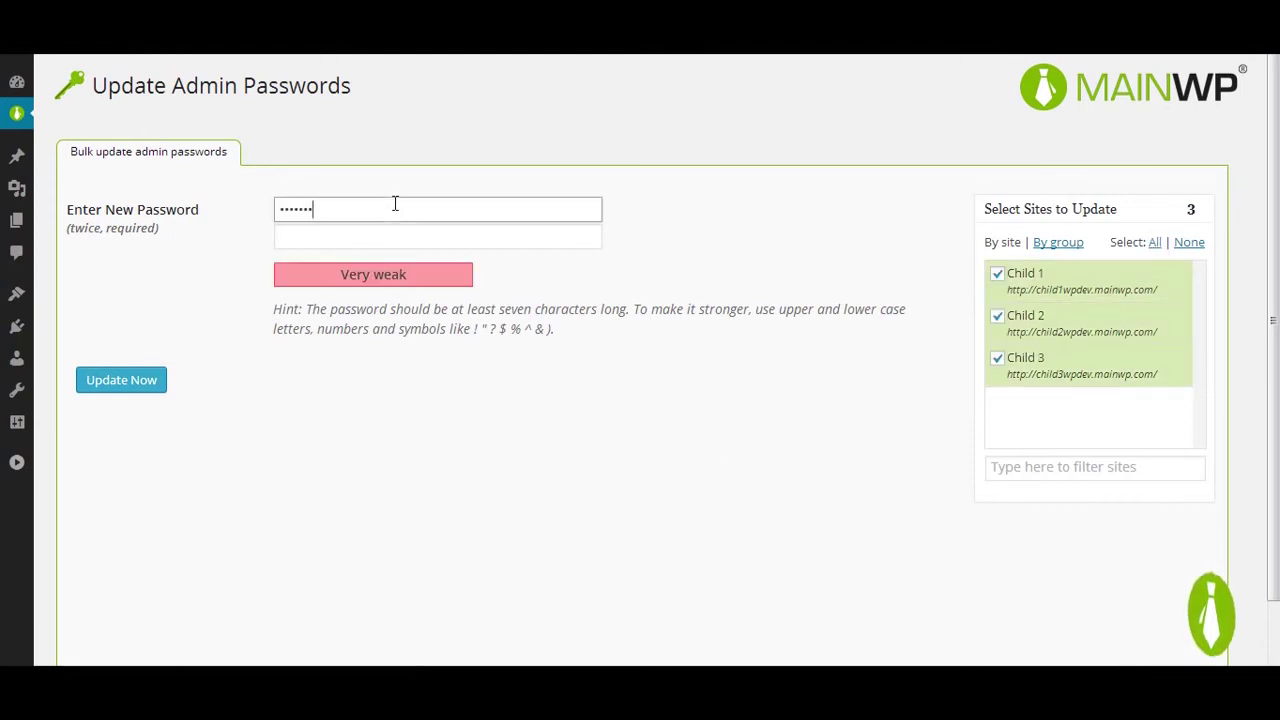
{"action": "type", "text": "23"}
{"action": "key", "text": "Tab"}
{"action": "type", "text": "p"}
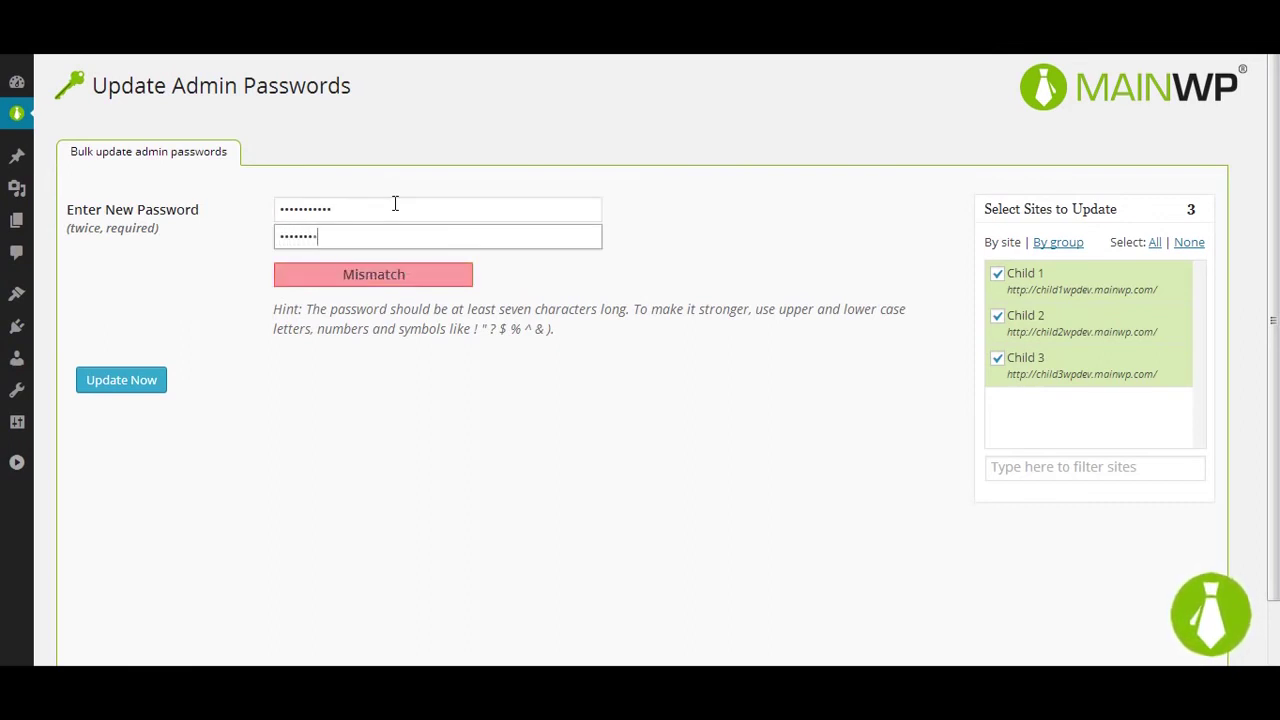
{"action": "type", "text": "3"}
{"action": "left_click", "coordinate": [155, 386]}
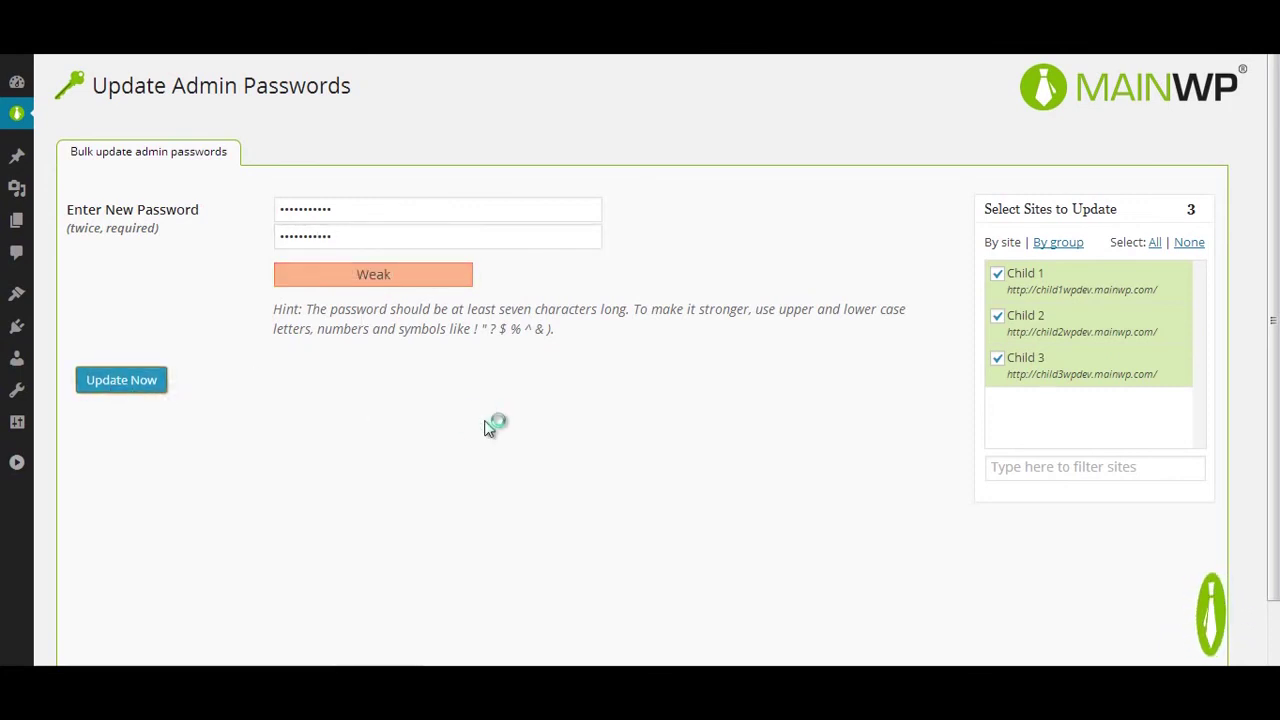